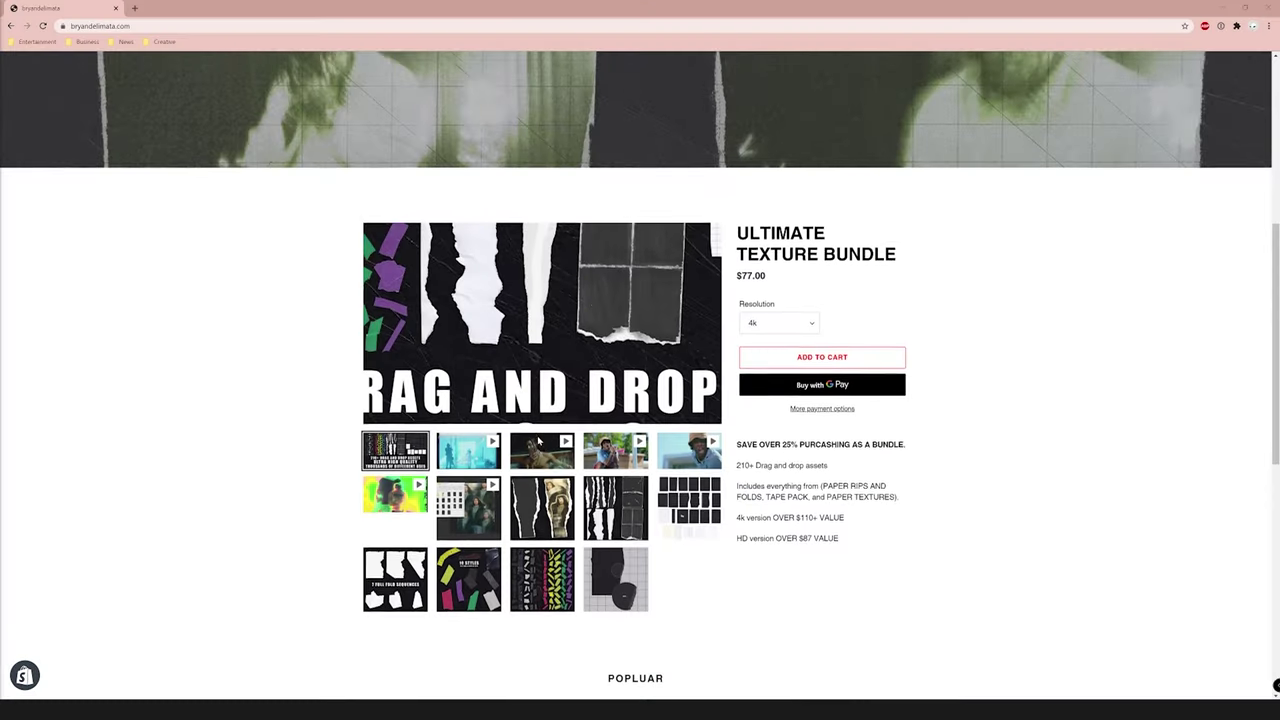
Step: Preview the example videos in the Ultimate Texture Bundle product gallery
{"action": "scroll", "coordinate": [538, 441], "scroll_direction": "down", "scroll_amount": 1}
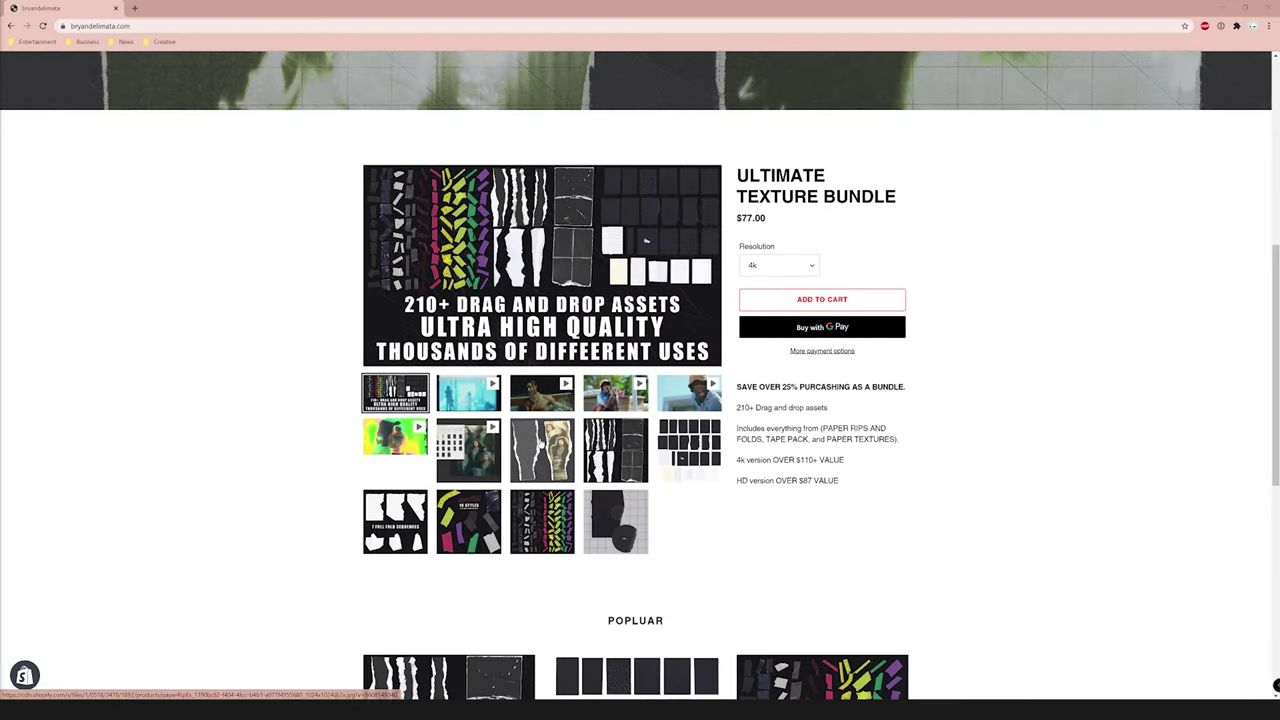
{"action": "scroll", "coordinate": [480, 360], "scroll_direction": "down", "scroll_amount": 1}
{"action": "left_click", "coordinate": [479, 355]}
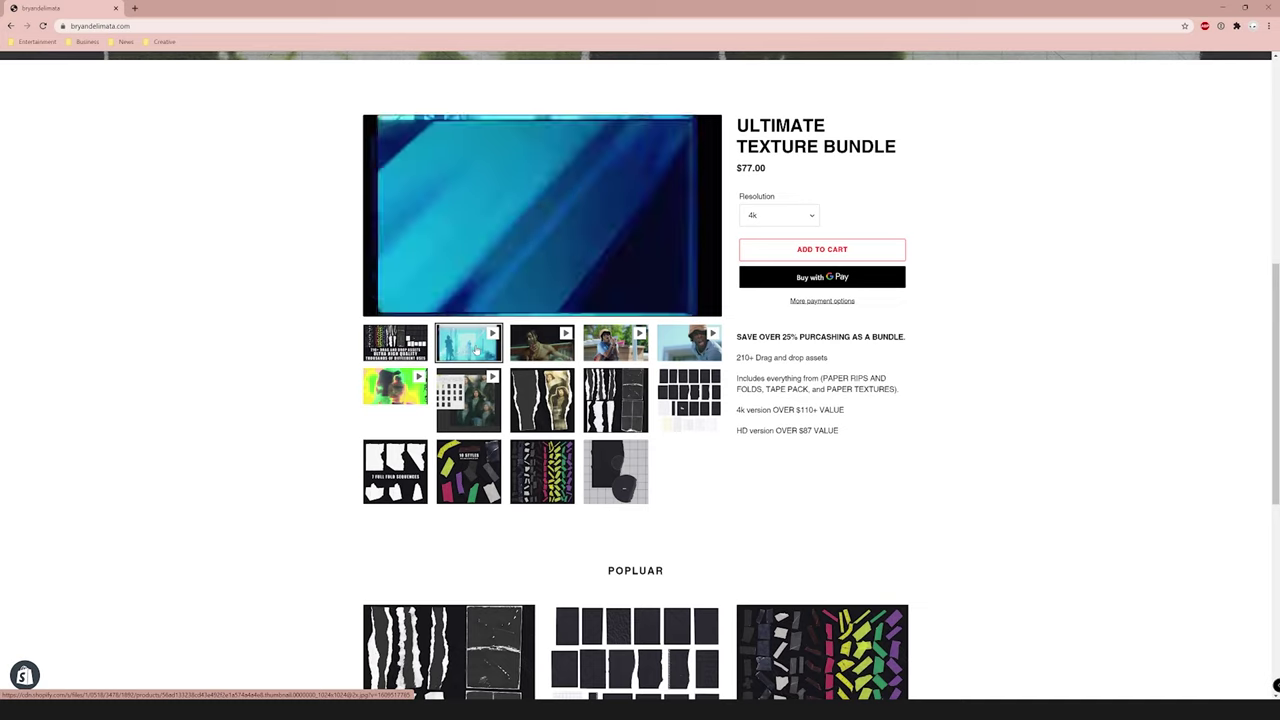
{"action": "left_click", "coordinate": [531, 350]}
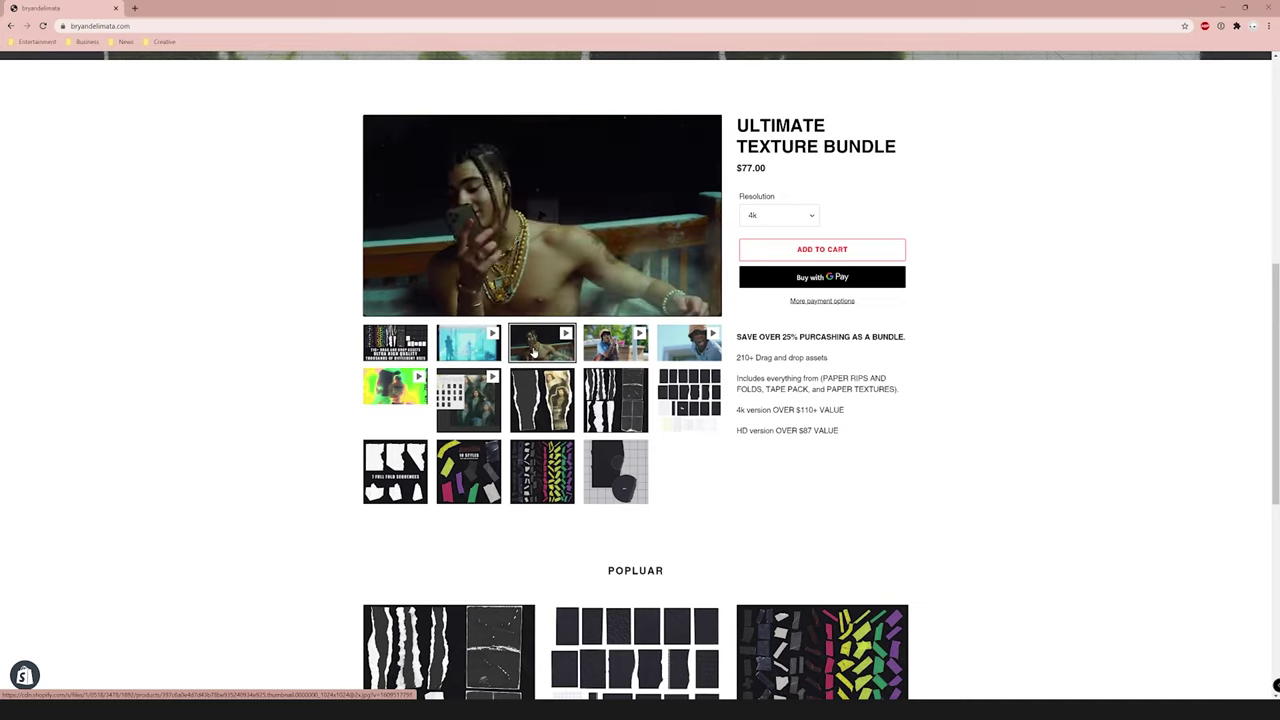
{"action": "left_click", "coordinate": [606, 348]}
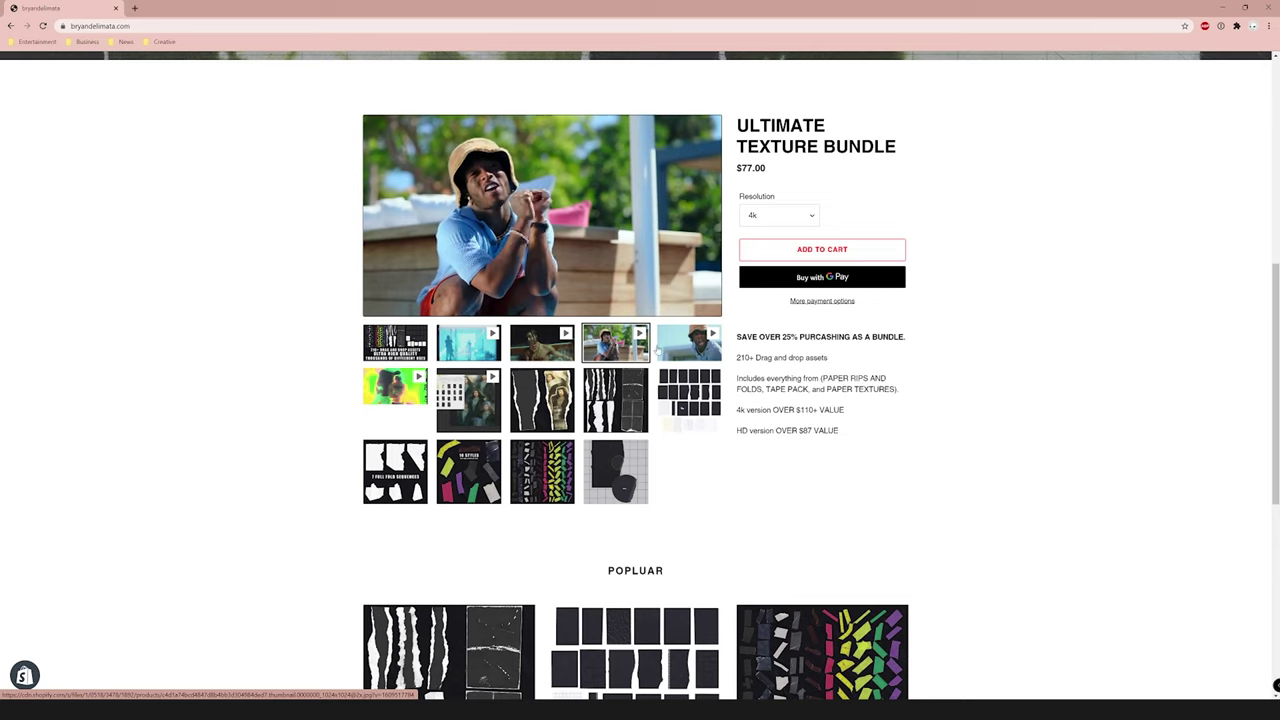
{"action": "left_click", "coordinate": [684, 345]}
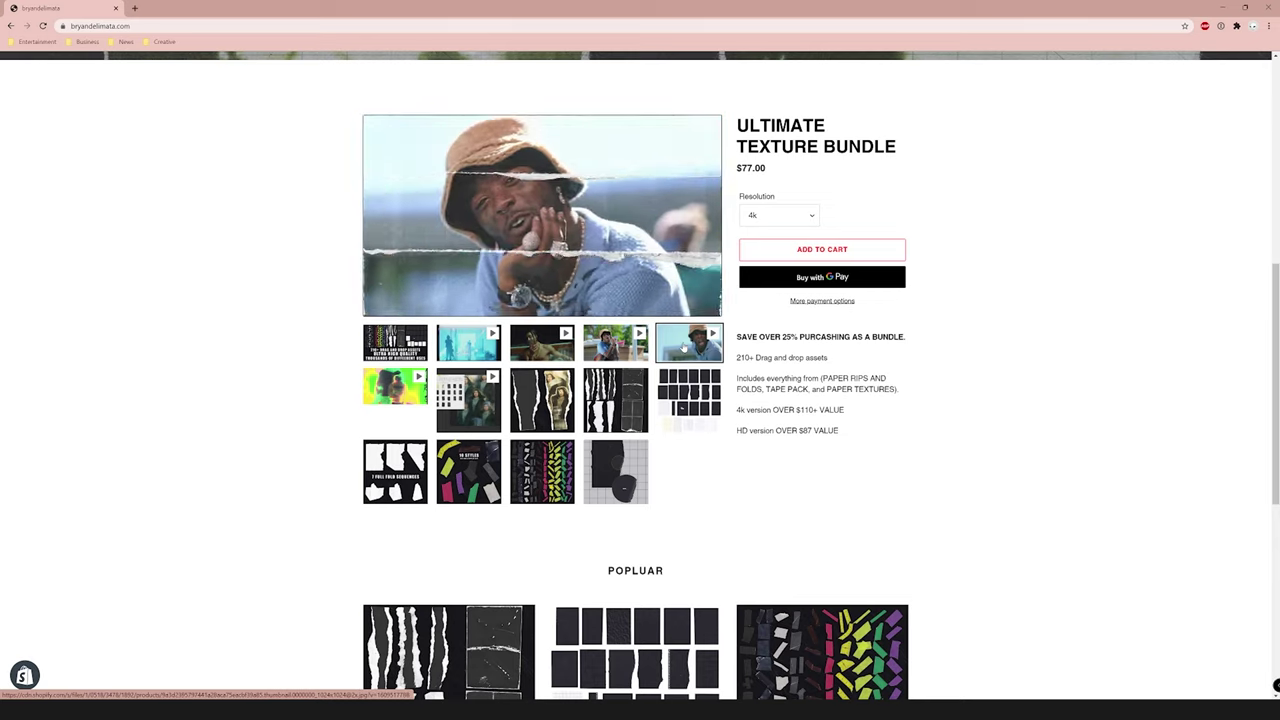
{"action": "left_click", "coordinate": [395, 387]}
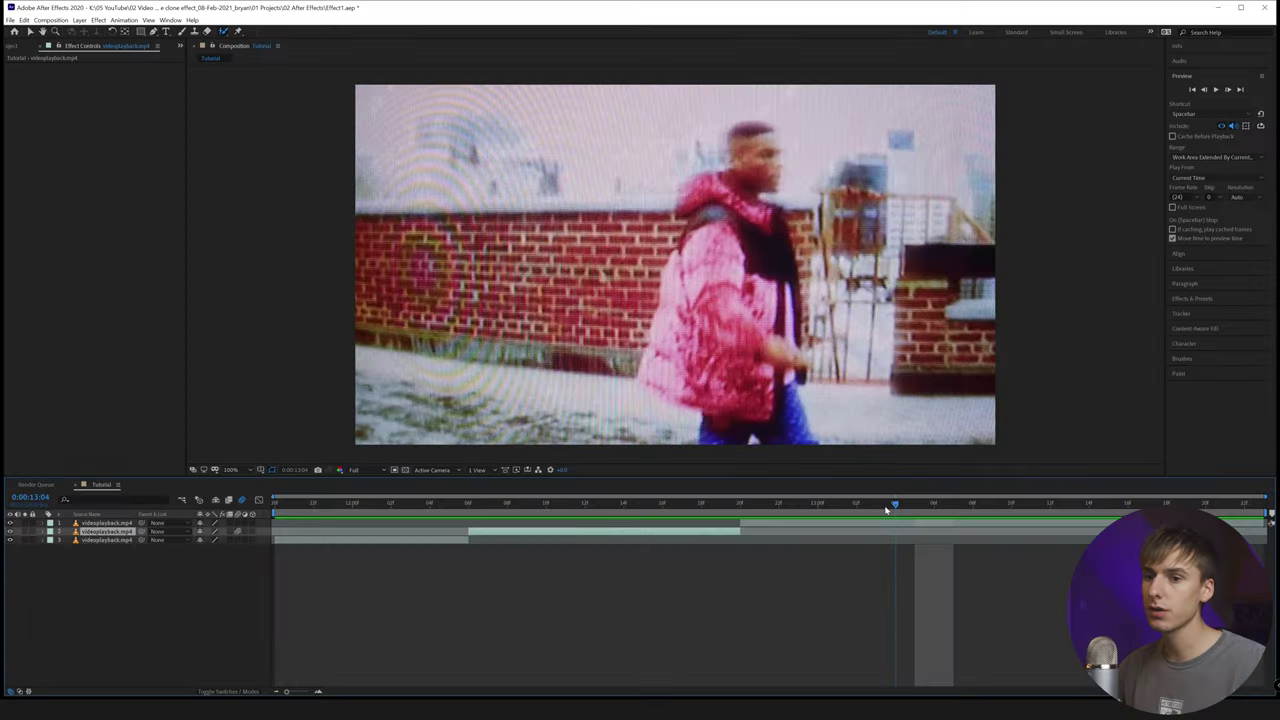
Step: Scrub through the reference clip in After Effects, examining the clone trail effect and the walking shot between cuts
{"action": "left_click_drag", "start_coordinate": [896, 506], "coordinate": [998, 508]}
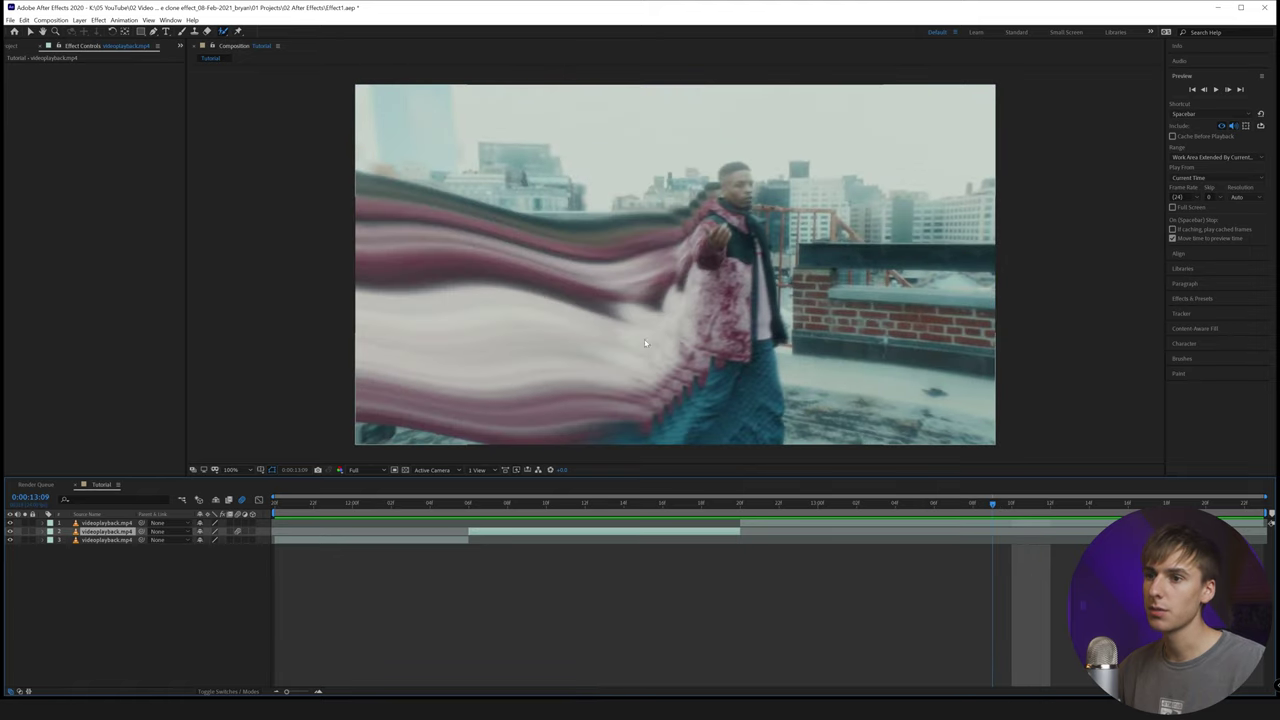
{"action": "left_click_drag", "start_coordinate": [1032, 505], "coordinate": [1003, 507]}
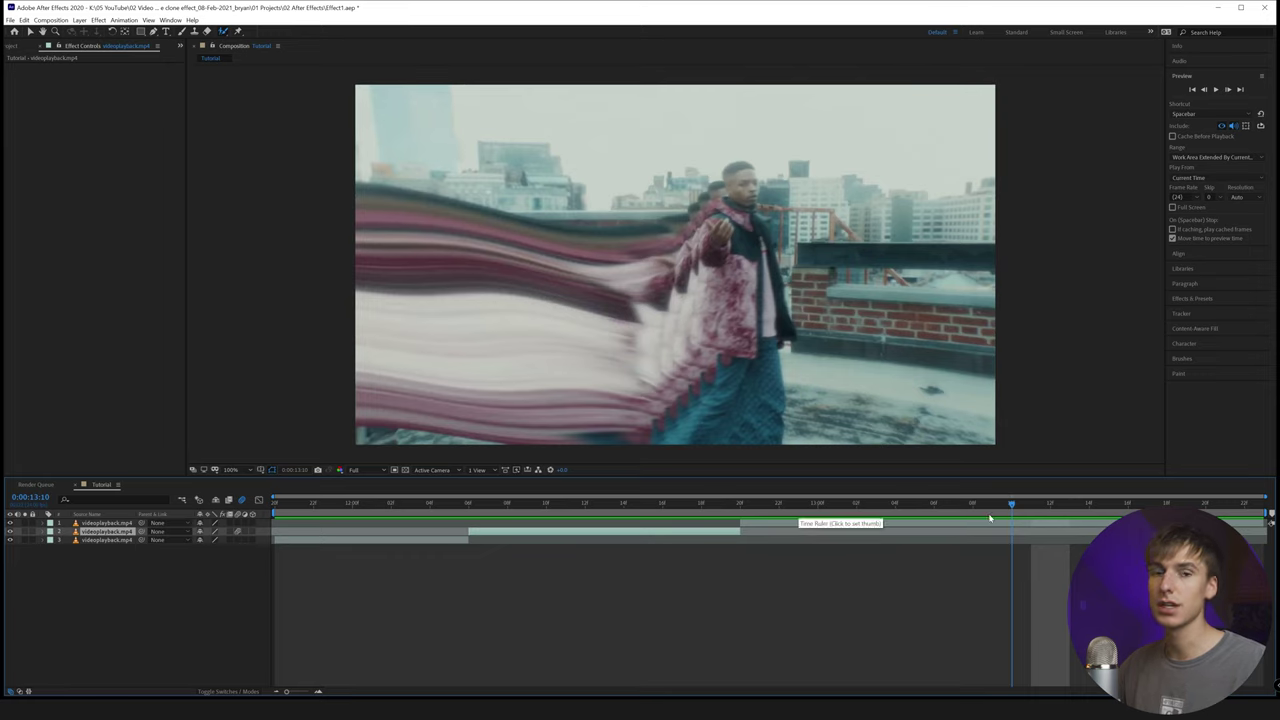
{"action": "left_click", "coordinate": [471, 505]}
{"action": "left_click_drag", "start_coordinate": [474, 508], "coordinate": [606, 516]}
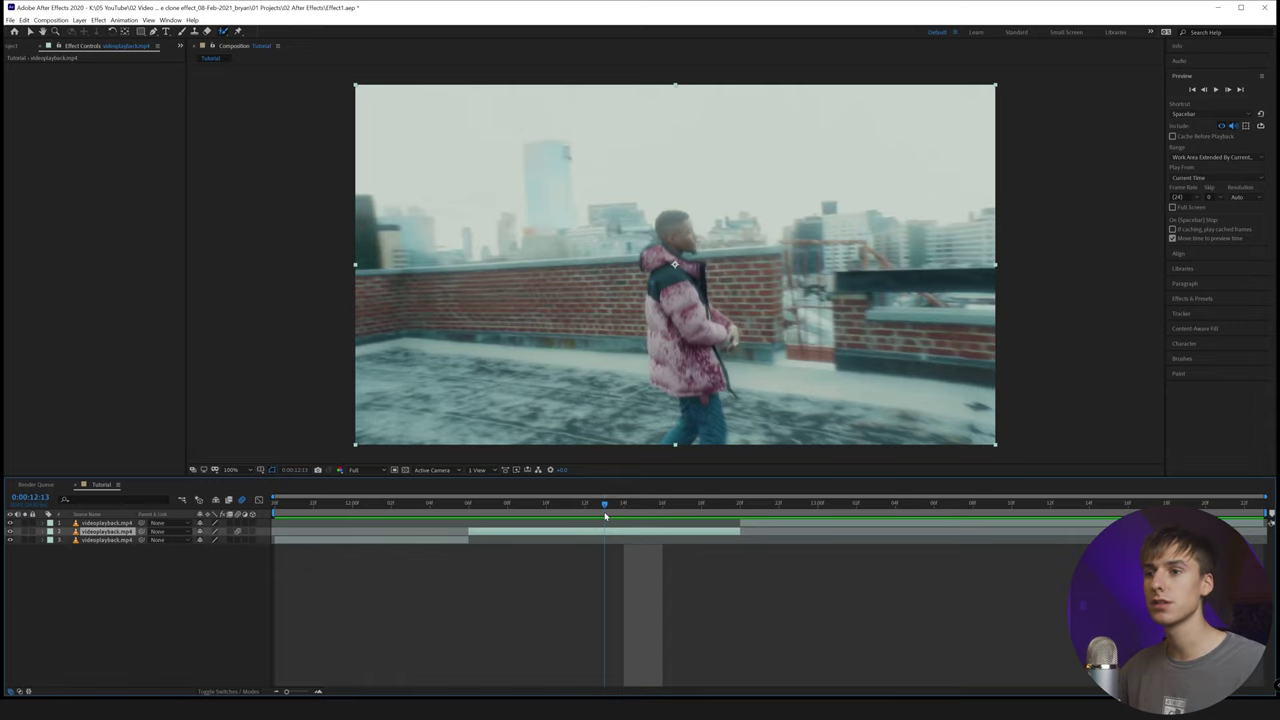
{"action": "left_click_drag", "start_coordinate": [605, 516], "coordinate": [683, 506]}
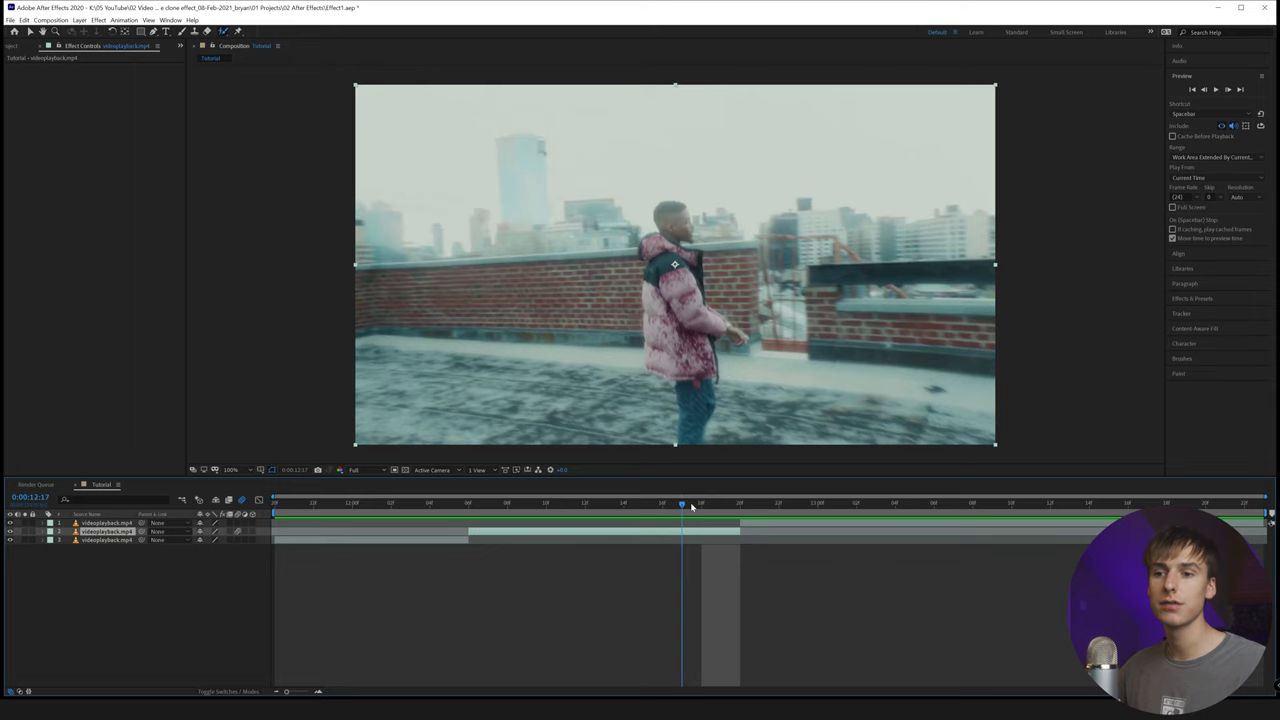
{"action": "left_click_drag", "start_coordinate": [800, 511], "coordinate": [1244, 503]}
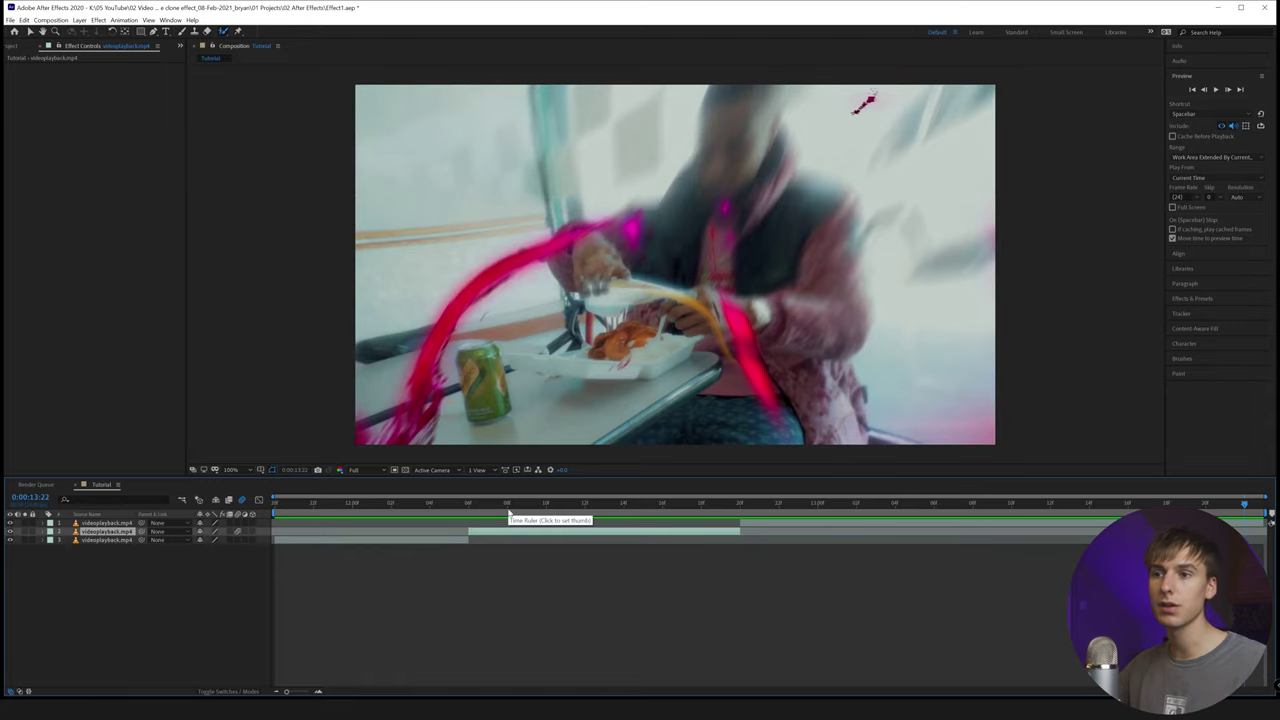
Step: Rotoscope the walking man with the Roto Brush in the second layer's first frame, 0:00:12:06
{"action": "key", "text": "i"}
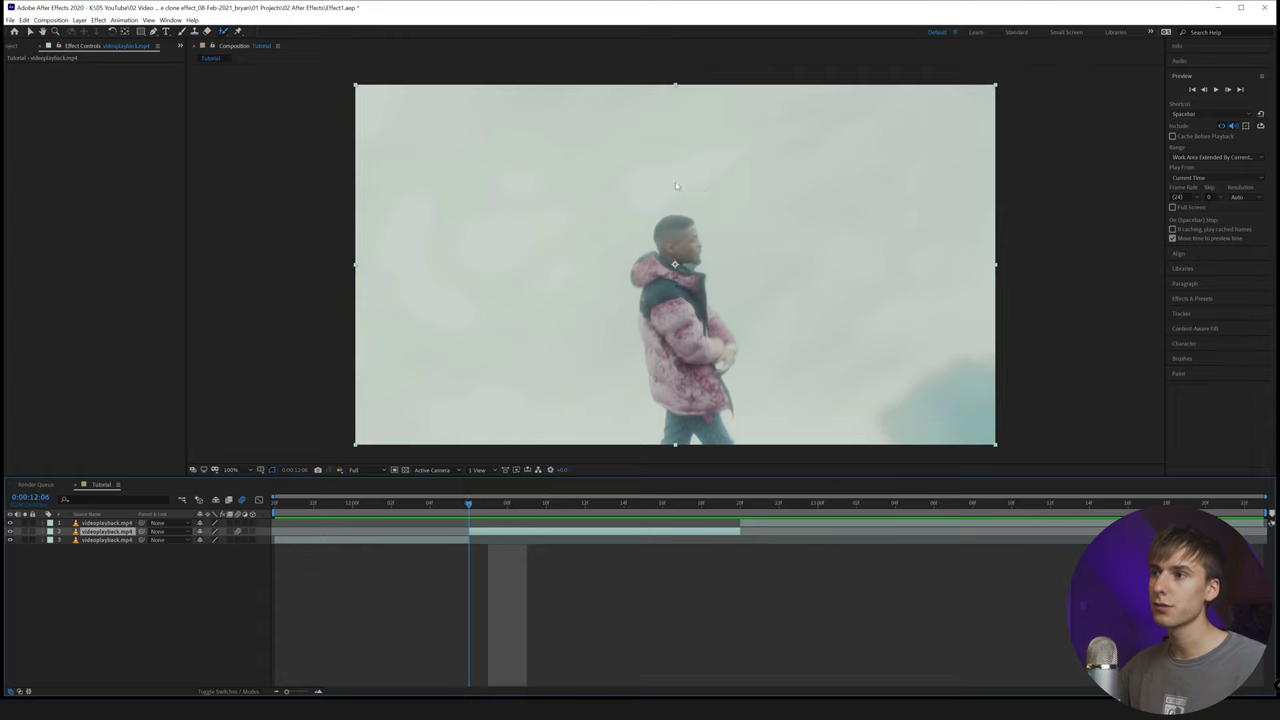
{"action": "left_click", "coordinate": [224, 32]}
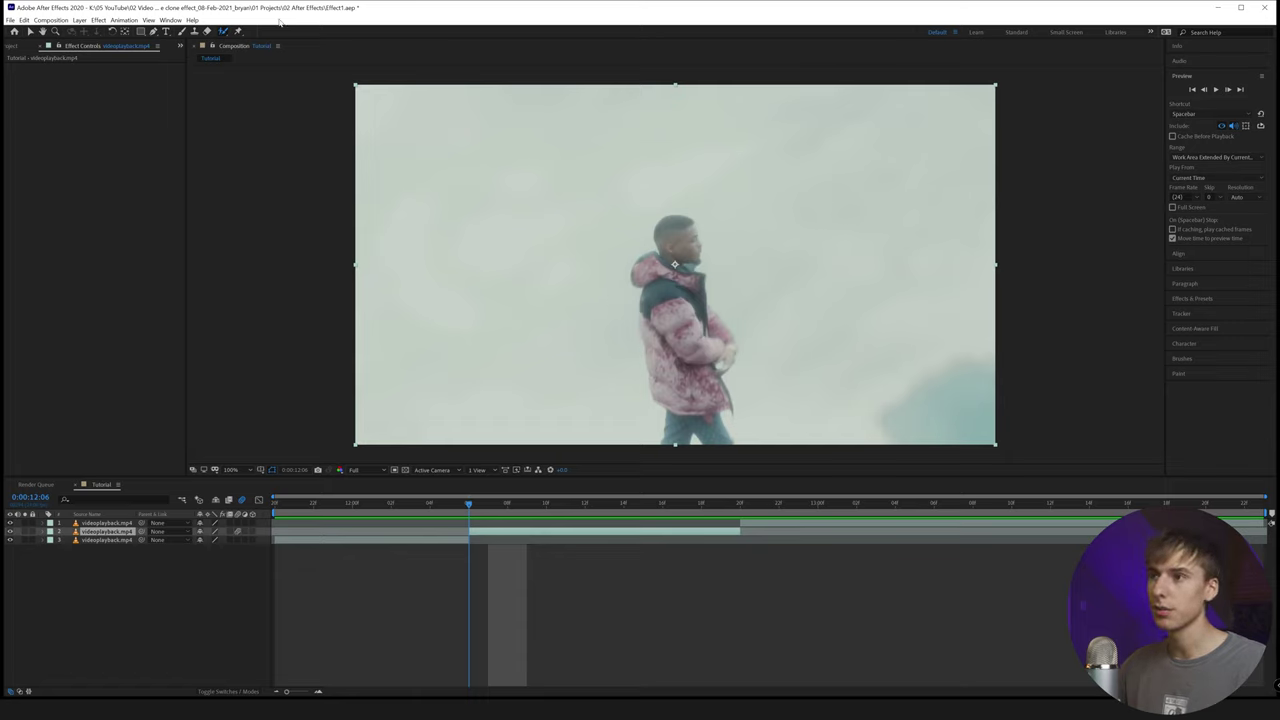
{"action": "left_click", "coordinate": [687, 248]}
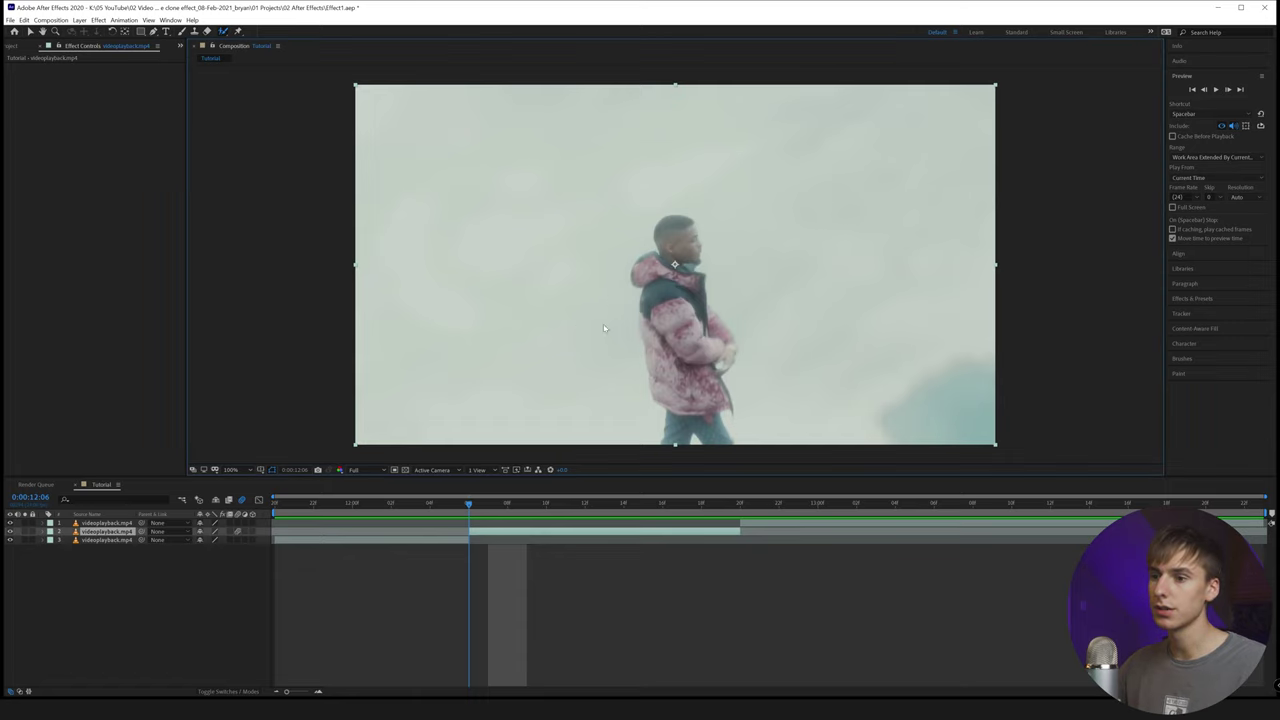
{"action": "mouse_move", "coordinate": [469, 505]}
{"action": "left_mouse_down"}
{"action": "mouse_move", "coordinate": [746, 506]}
{"action": "mouse_move", "coordinate": [624, 506]}
{"action": "mouse_move", "coordinate": [694, 522]}
{"action": "mouse_move", "coordinate": [469, 520]}
{"action": "left_mouse_up"}
{"action": "double_click", "coordinate": [691, 252]}
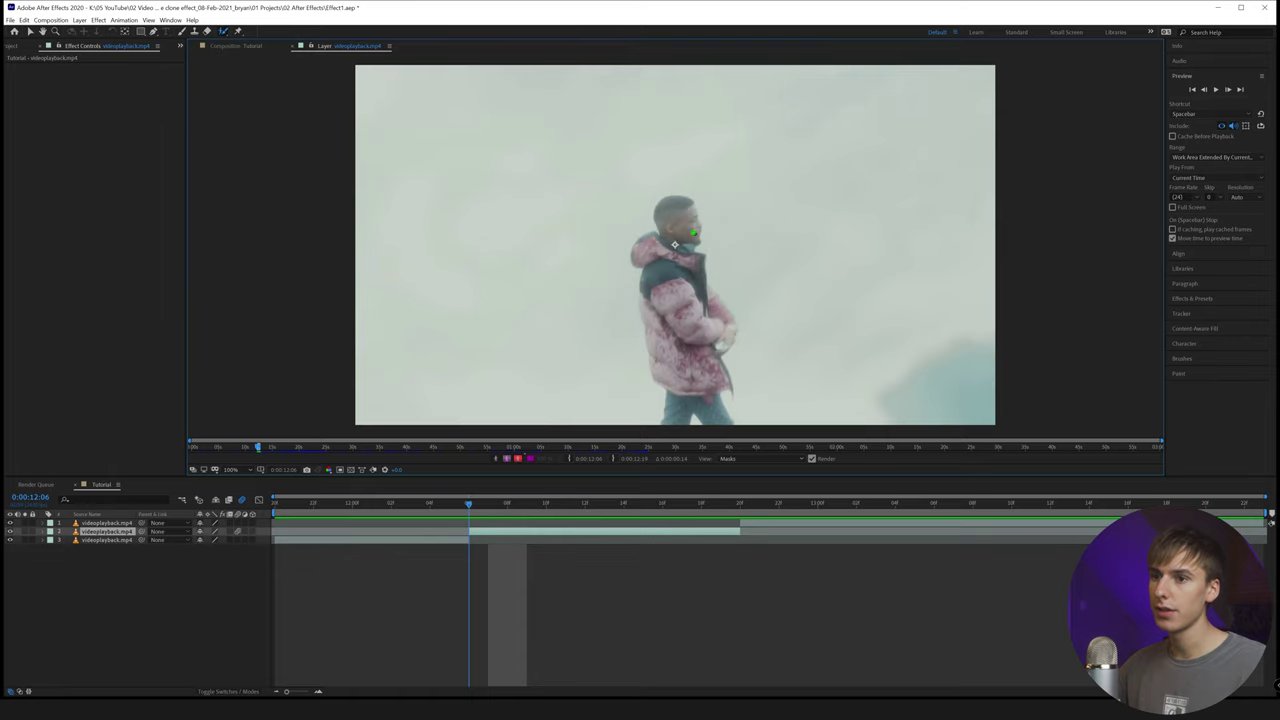
{"action": "mouse_move", "coordinate": [693, 232]}
{"action": "left_mouse_down"}
{"action": "mouse_move", "coordinate": [644, 248]}
{"action": "mouse_move", "coordinate": [662, 363]}
{"action": "mouse_move", "coordinate": [679, 416]}
{"action": "mouse_move", "coordinate": [690, 401]}
{"action": "mouse_move", "coordinate": [714, 416]}
{"action": "mouse_move", "coordinate": [699, 338]}
{"action": "mouse_move", "coordinate": [728, 332]}
{"action": "mouse_move", "coordinate": [680, 234]}
{"action": "left_mouse_up"}
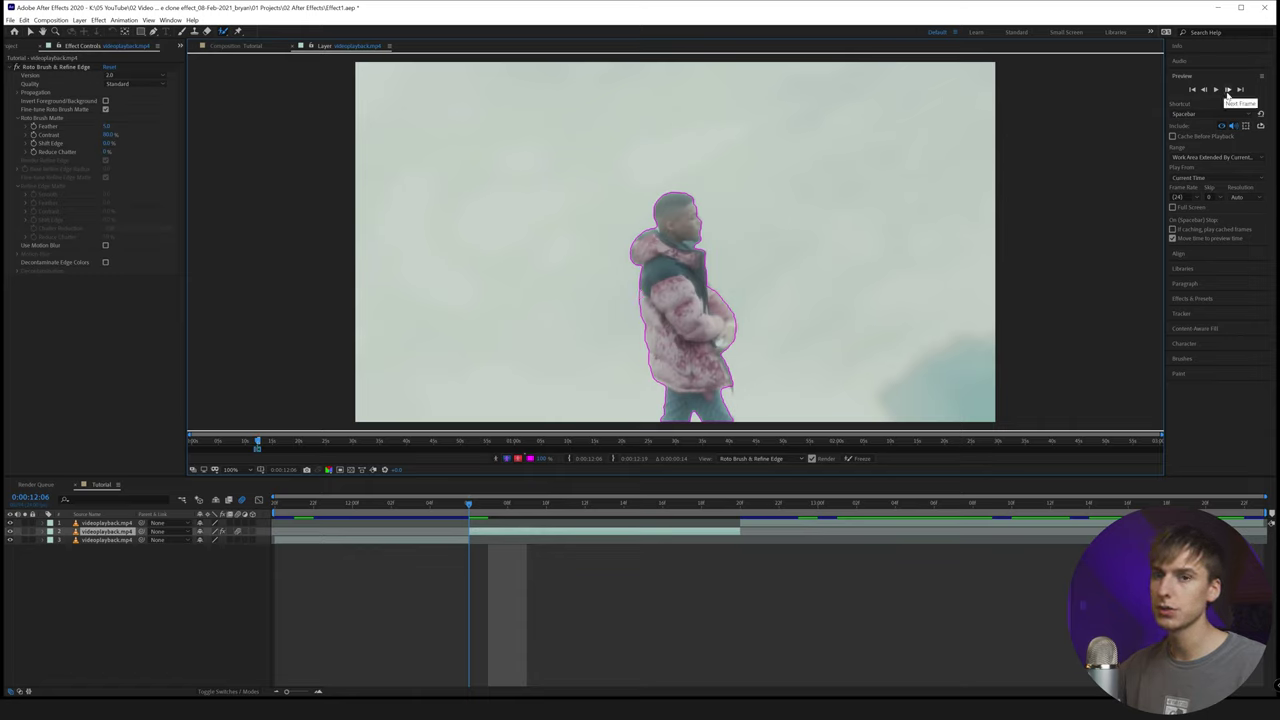
Step: Propagate the roto matte frame by frame to 0:00:12:12 and subtract the background area behind the man's legs
{"action": "left_click", "coordinate": [1228, 90]}
{"action": "left_click", "coordinate": [1228, 90]}
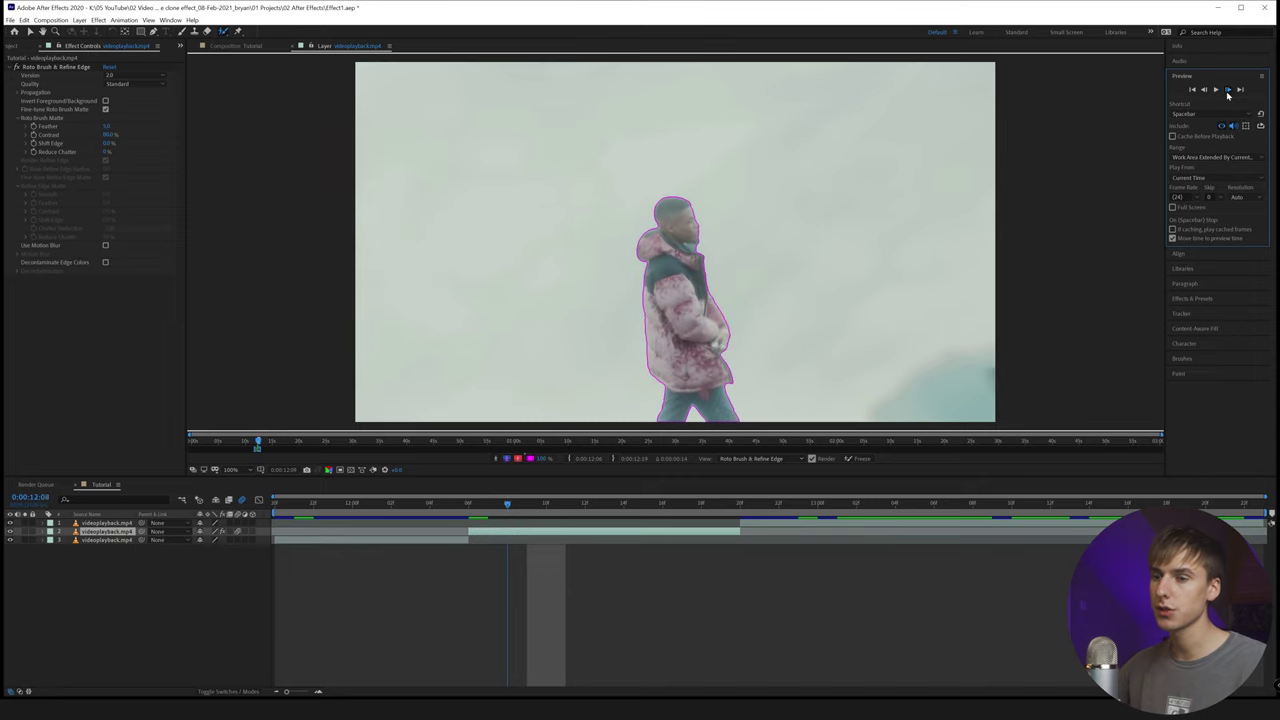
{"action": "left_click", "coordinate": [1228, 90]}
{"action": "left_click", "coordinate": [1228, 90]}
{"action": "left_click", "coordinate": [1228, 90]}
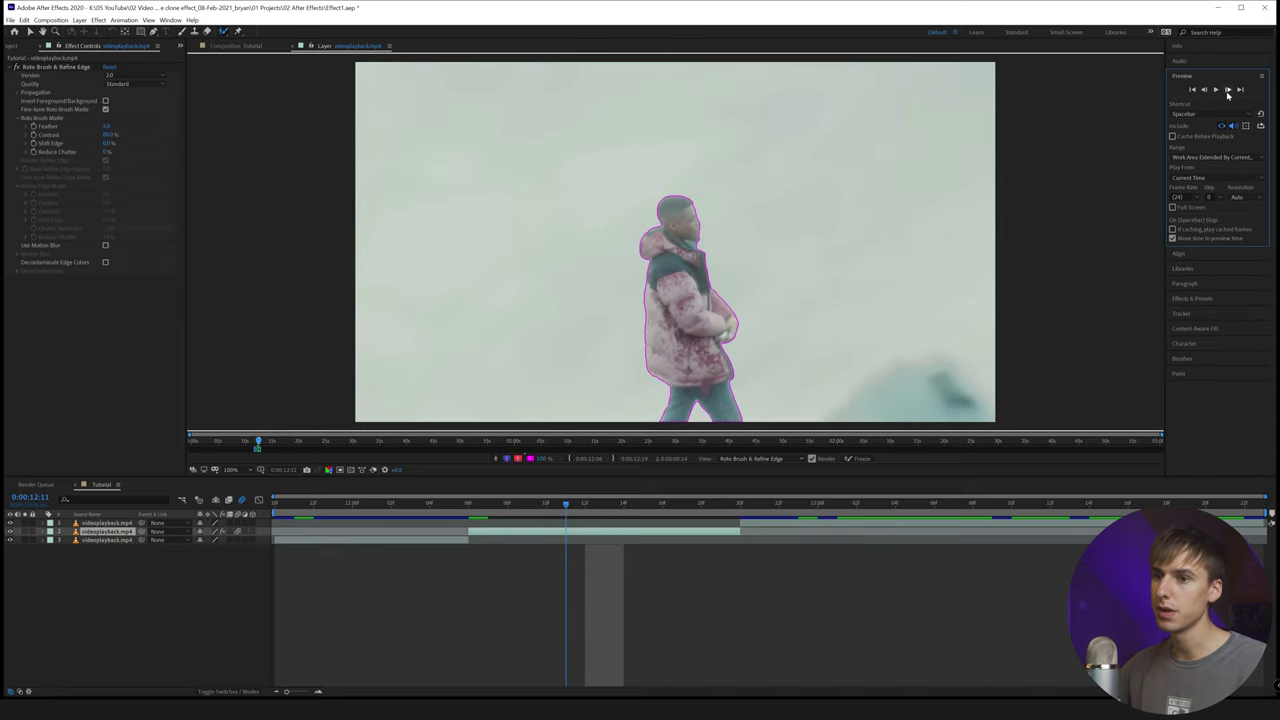
{"action": "left_click", "coordinate": [1228, 90]}
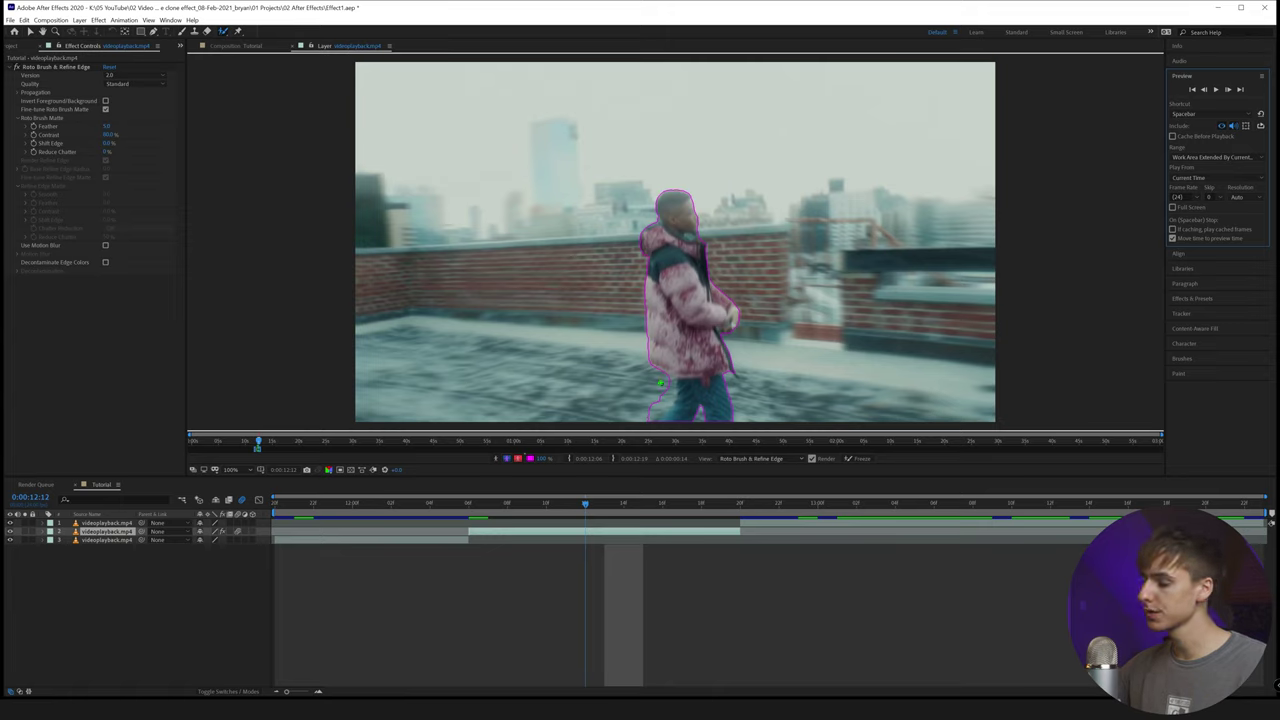
{"action": "mouse_move", "coordinate": [660, 383]}
{"action": "left_mouse_down"}
{"action": "mouse_move", "coordinate": [646, 422]}
{"action": "mouse_move", "coordinate": [649, 404]}
{"action": "mouse_move", "coordinate": [684, 420]}
{"action": "left_mouse_up"}
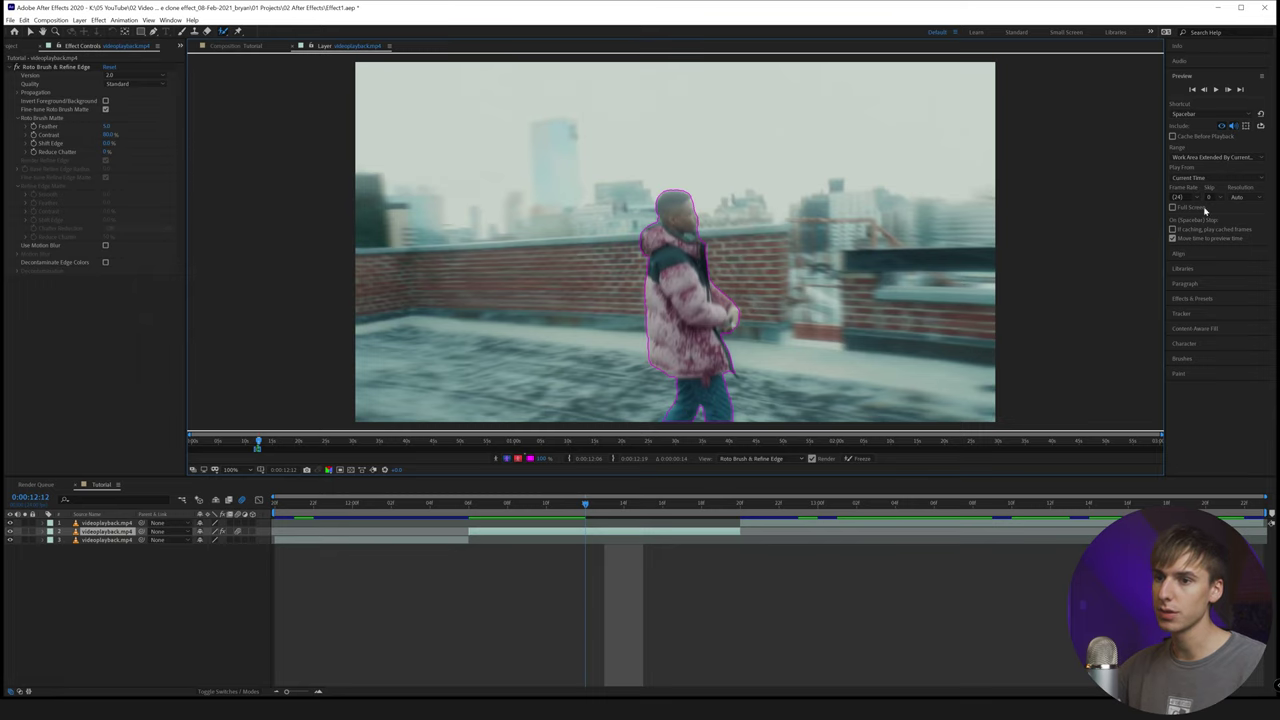
Step: Continue propagating the matte to 0:00:12:20, correcting the outline around the man's jacket and legs
{"action": "left_click", "coordinate": [1228, 89]}
{"action": "left_click", "coordinate": [1228, 89]}
{"action": "left_click", "coordinate": [1228, 89]}
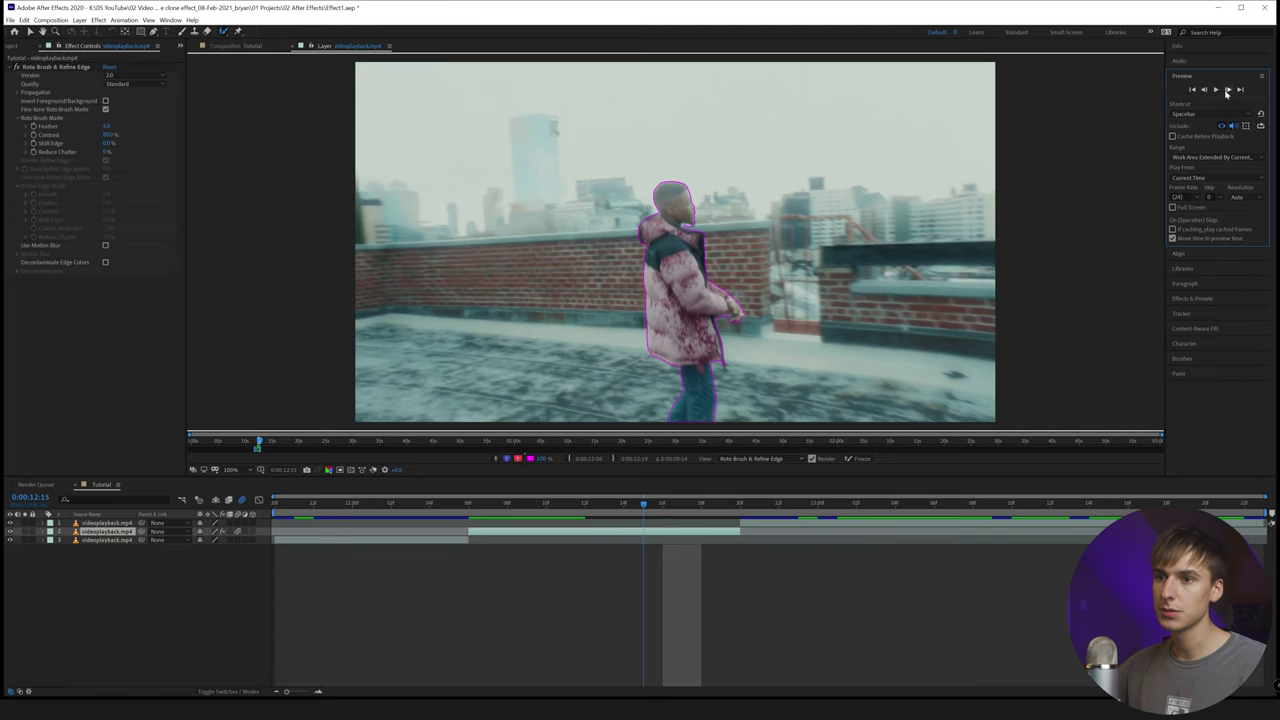
{"action": "left_click", "coordinate": [1228, 91]}
{"action": "mouse_move", "coordinate": [678, 377]}
{"action": "left_mouse_down"}
{"action": "mouse_move", "coordinate": [681, 414]}
{"action": "mouse_move", "coordinate": [641, 355]}
{"action": "mouse_move", "coordinate": [644, 272]}
{"action": "mouse_move", "coordinate": [647, 222]}
{"action": "mouse_move", "coordinate": [688, 170]}
{"action": "mouse_move", "coordinate": [680, 208]}
{"action": "mouse_move", "coordinate": [692, 230]}
{"action": "left_mouse_up"}
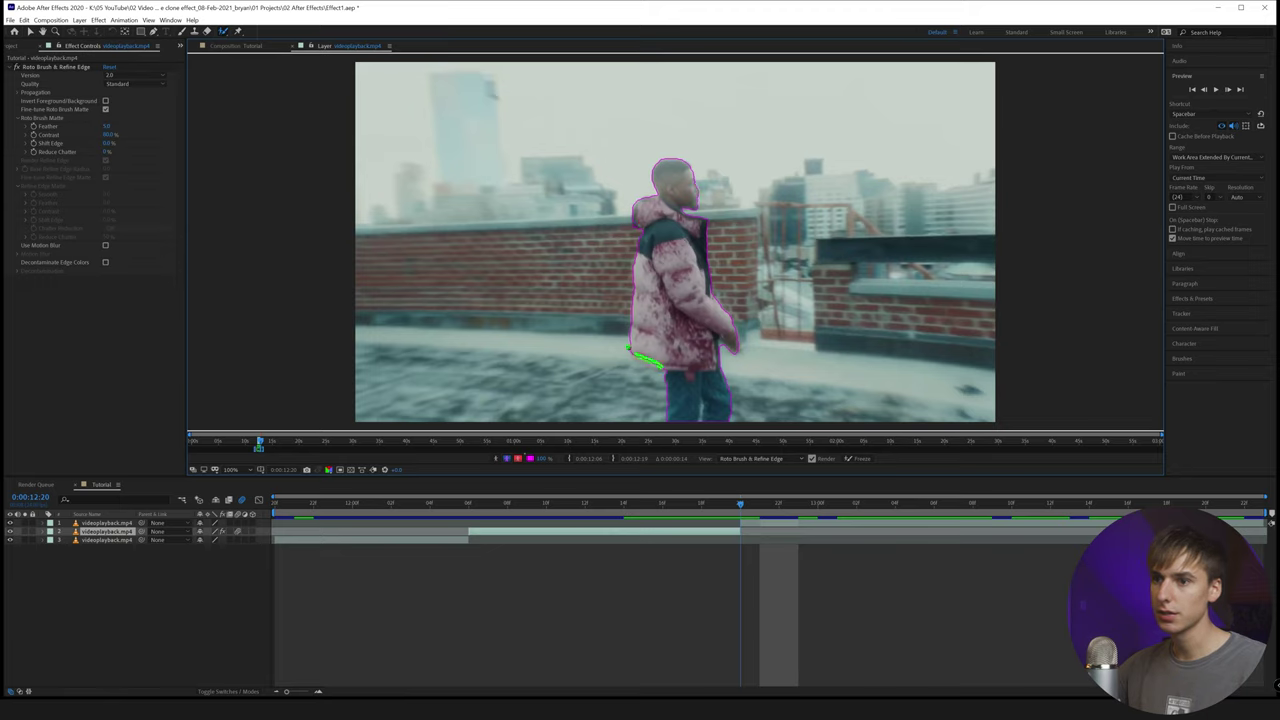
Step: Recheck the last roto frames, freeze the Roto Brush propagation and return to the Tutorial composition
{"action": "left_click_drag", "start_coordinate": [739, 505], "coordinate": [704, 518]}
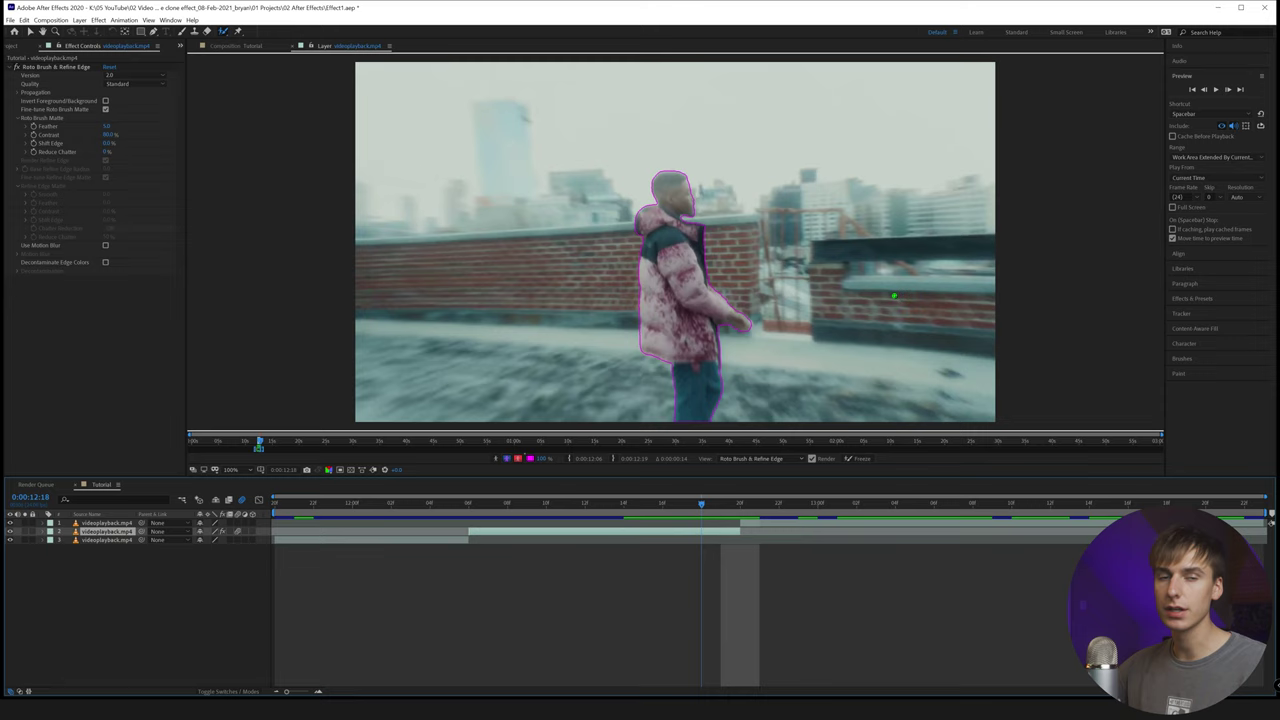
{"action": "mouse_move", "coordinate": [684, 508]}
{"action": "left_mouse_down"}
{"action": "mouse_move", "coordinate": [621, 511]}
{"action": "mouse_move", "coordinate": [662, 506]}
{"action": "left_mouse_up"}
{"action": "left_click", "coordinate": [856, 458]}
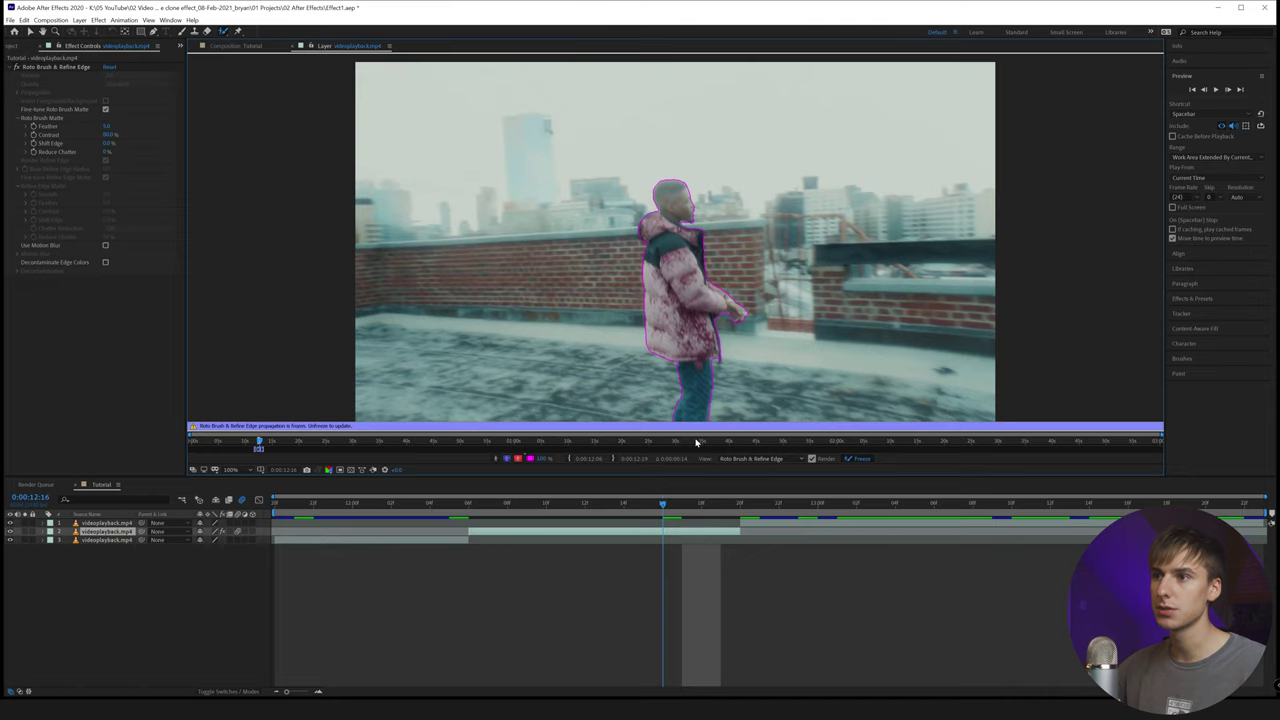
{"action": "left_click", "coordinate": [292, 48]}
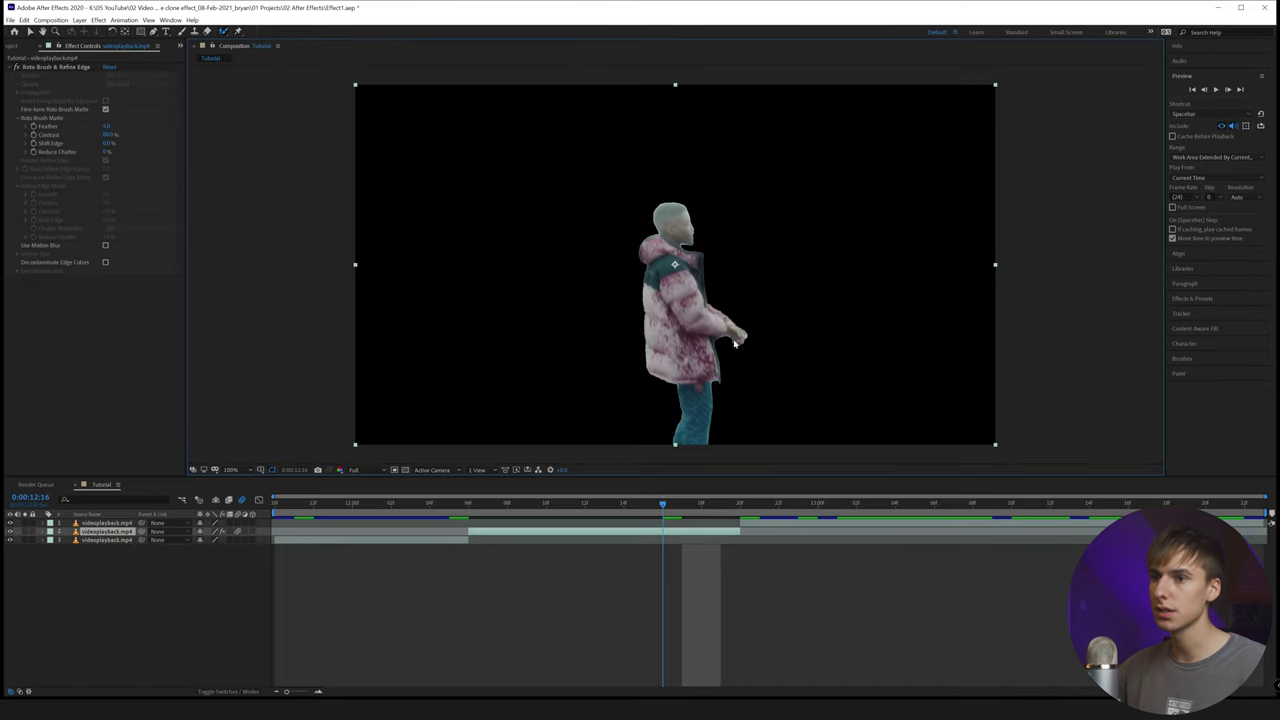
Step: Refine the cutout's Roto Brush matte with Shift Edge at -100% and Feather at 1.5
{"action": "left_click_drag", "start_coordinate": [656, 507], "coordinate": [508, 527]}
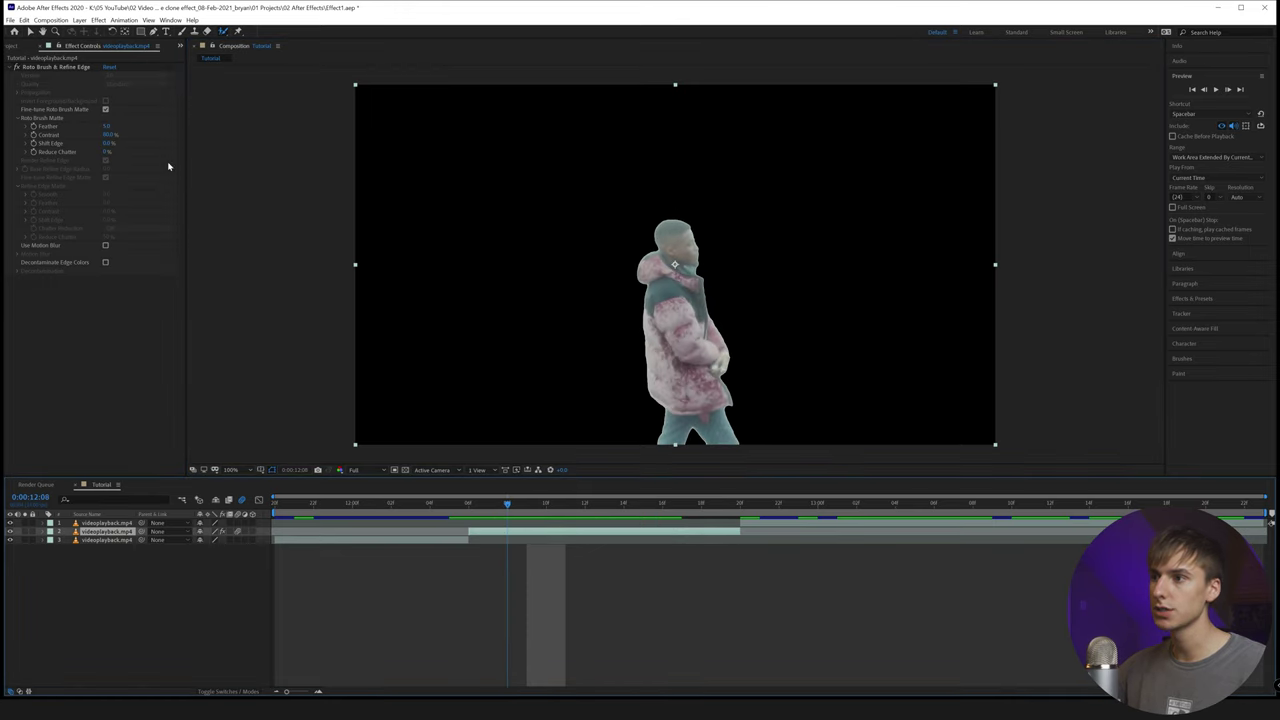
{"action": "mouse_move", "coordinate": [108, 143]}
{"action": "left_mouse_down"}
{"action": "mouse_move", "coordinate": [136, 143]}
{"action": "mouse_move", "coordinate": [40, 143]}
{"action": "left_mouse_up"}
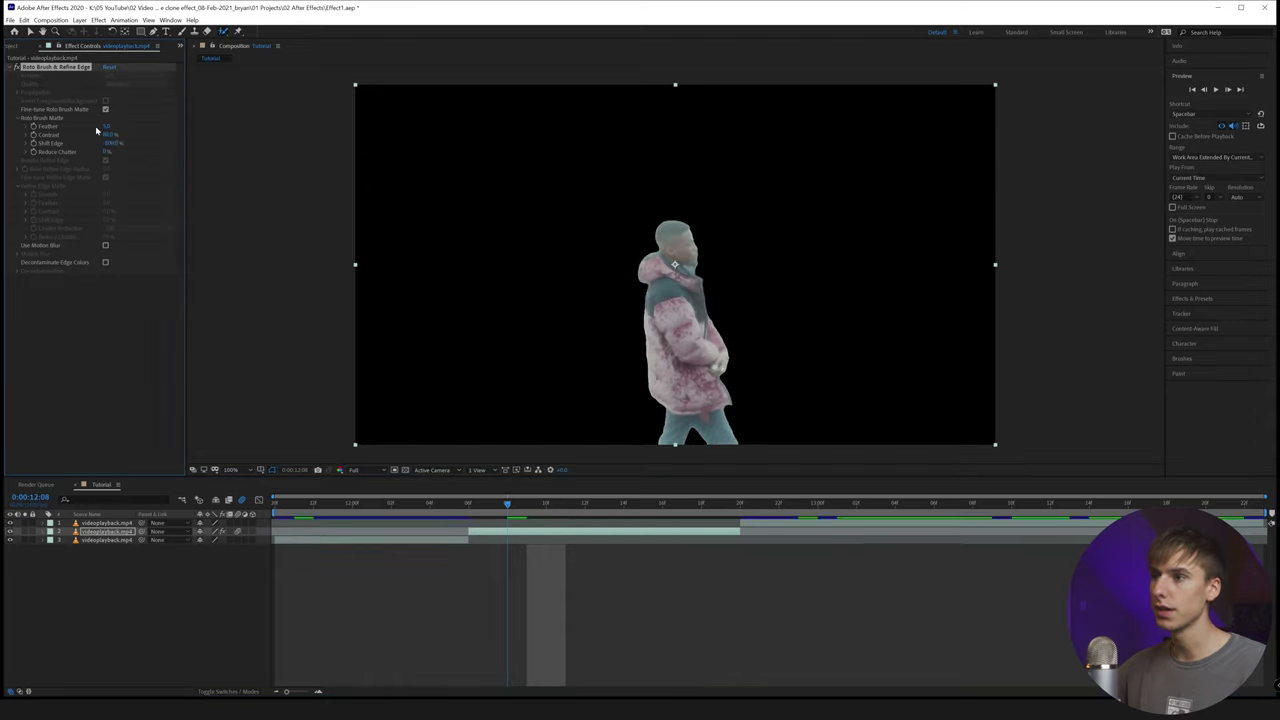
{"action": "left_click", "coordinate": [106, 126]}
{"action": "type", "text": "1"}
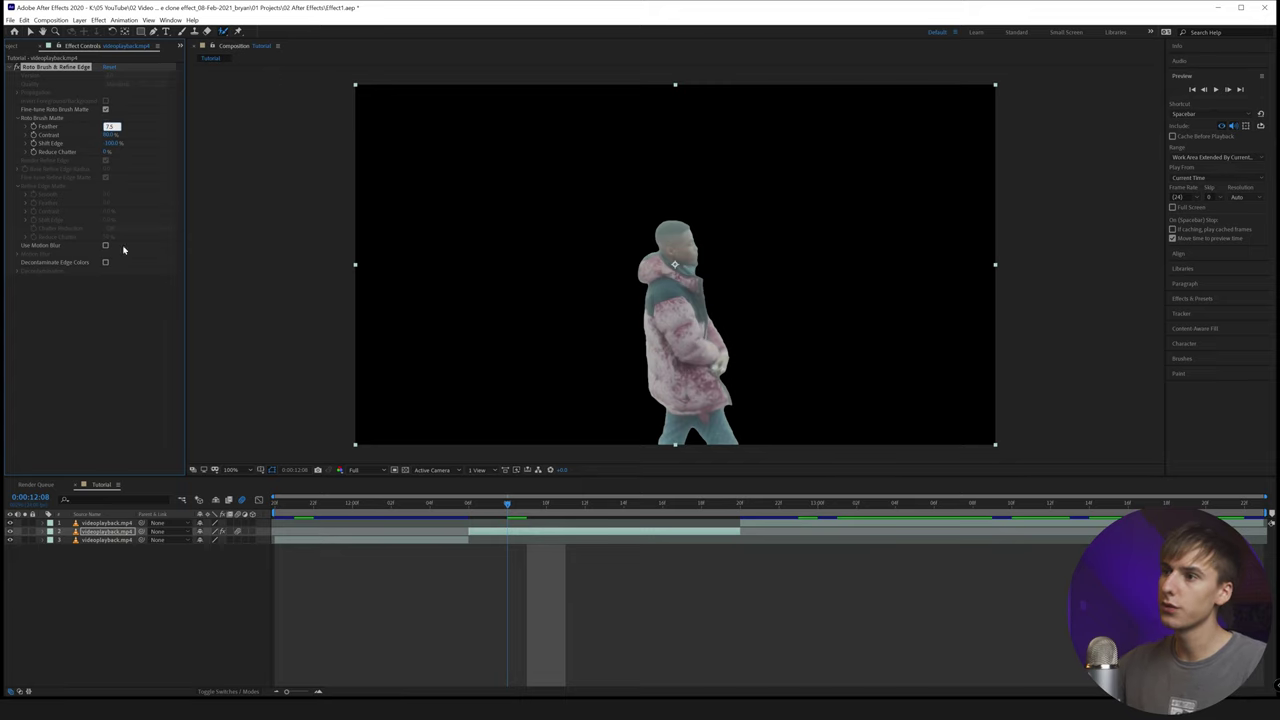
{"action": "left_click", "coordinate": [146, 346]}
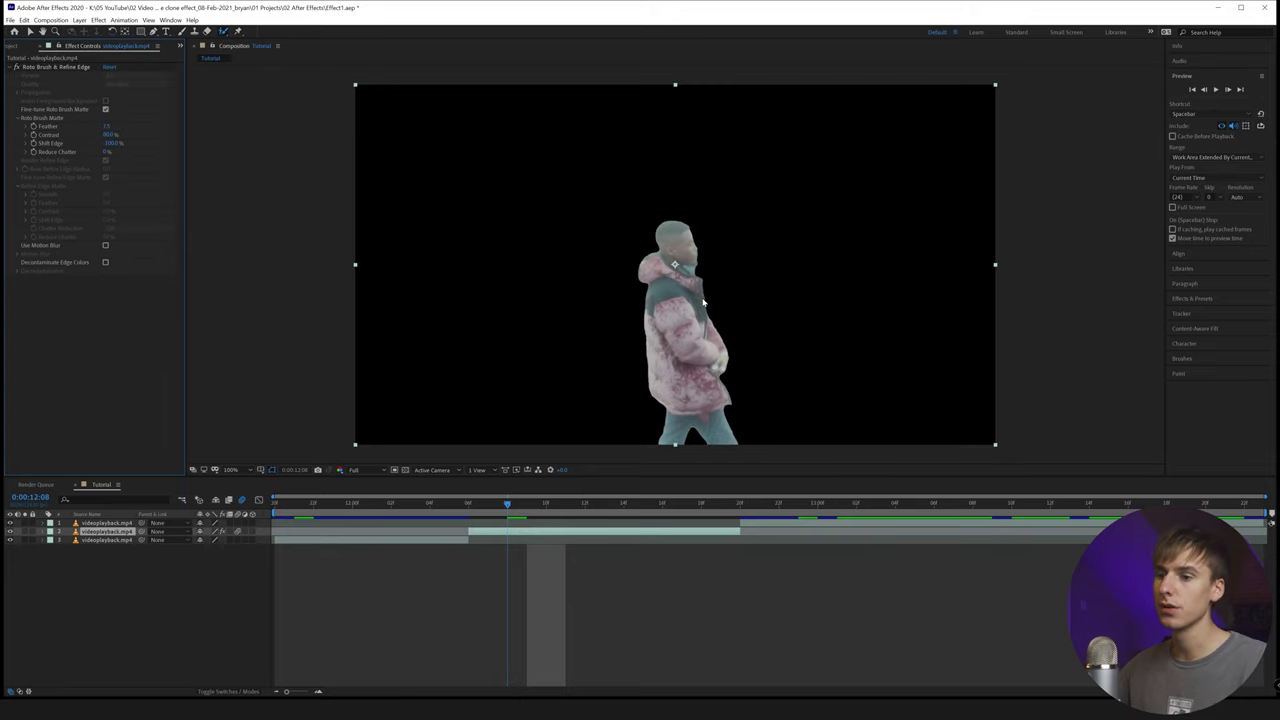
Step: Duplicate the rotoscoped layer and remove the Roto Brush & Refine Edge effect from the lower copy to restore the background
{"action": "mouse_move", "coordinate": [486, 502]}
{"action": "left_mouse_down"}
{"action": "mouse_move", "coordinate": [1087, 502]}
{"action": "mouse_move", "coordinate": [468, 504]}
{"action": "mouse_move", "coordinate": [584, 504]}
{"action": "mouse_move", "coordinate": [467, 520]}
{"action": "mouse_move", "coordinate": [722, 527]}
{"action": "mouse_move", "coordinate": [488, 530]}
{"action": "left_mouse_up"}
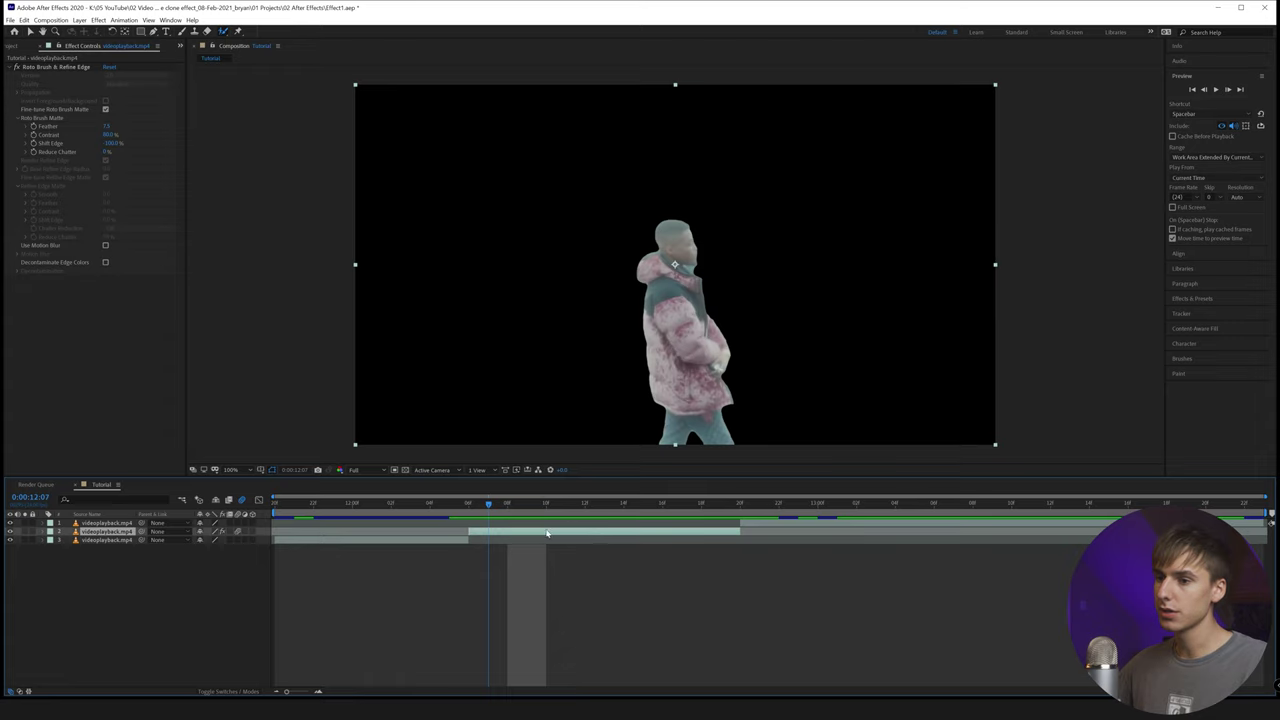
{"action": "key", "text": "ctrl+d"}
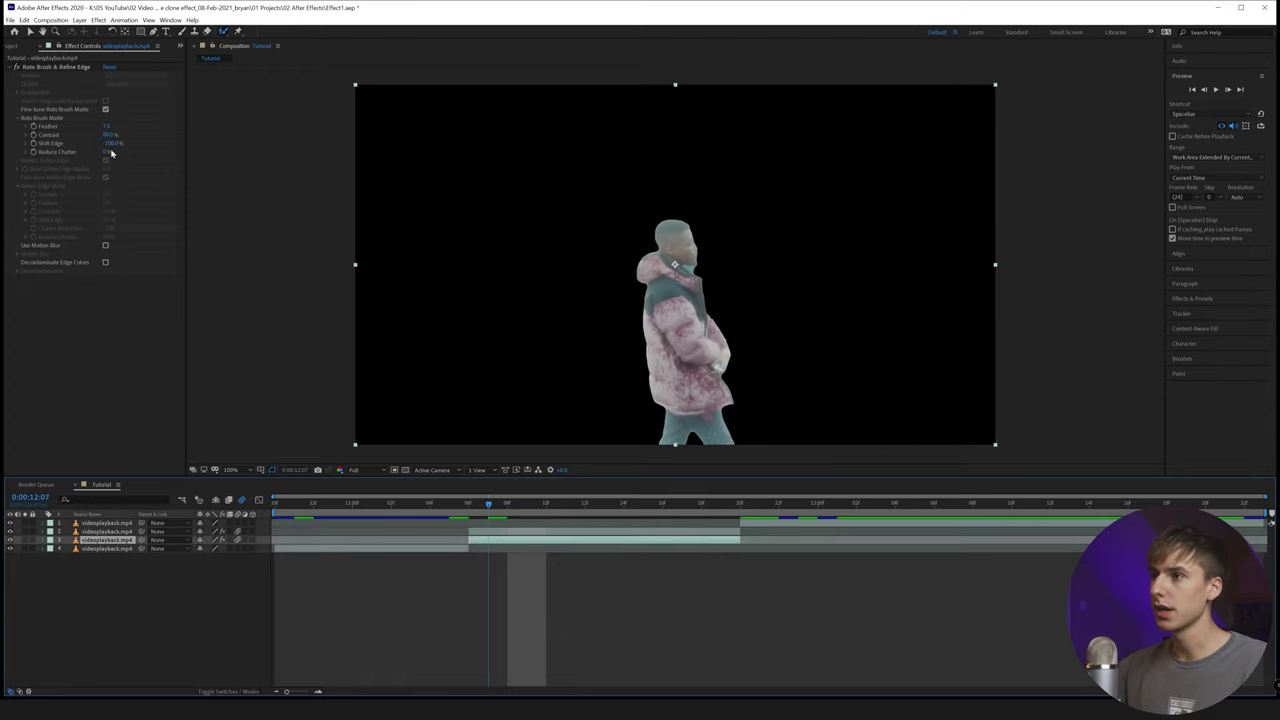
{"action": "left_click", "coordinate": [50, 69]}
{"action": "key", "text": "Delete"}
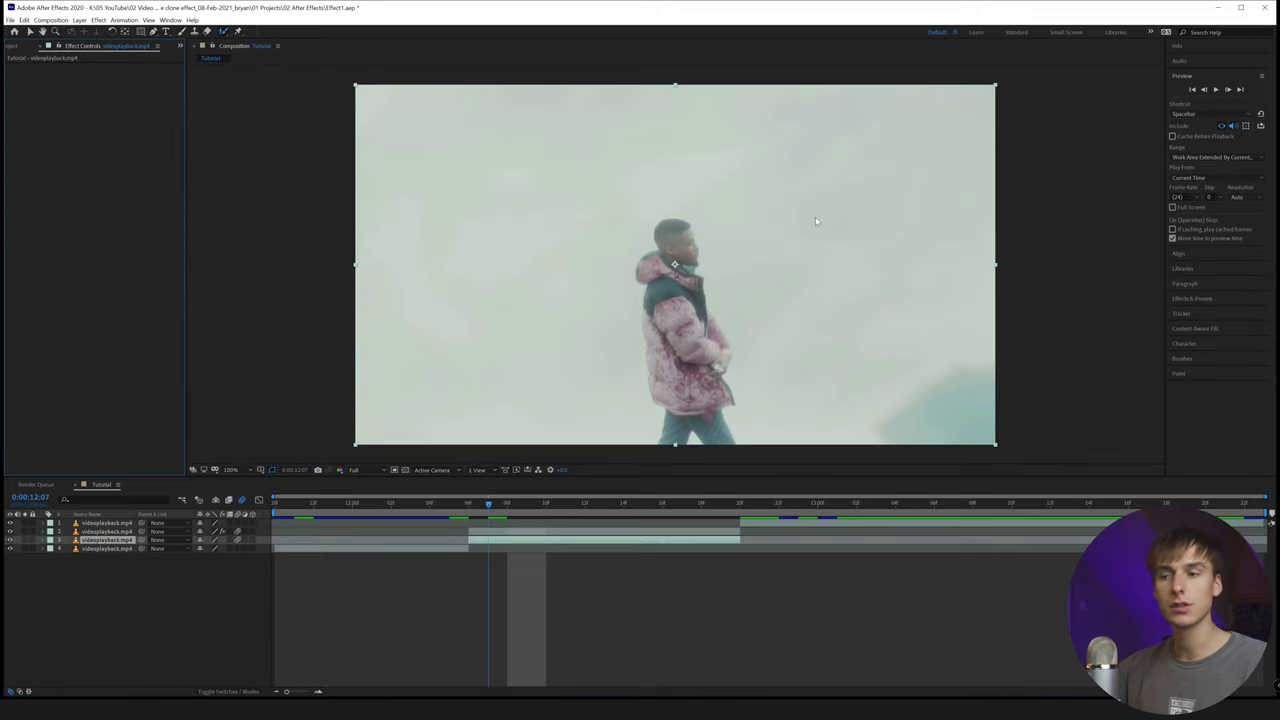
Step: Duplicate the rotoscoped layer again with the playhead at 0:00:12:06 and select the lower cutout copy
{"action": "left_click", "coordinate": [503, 533]}
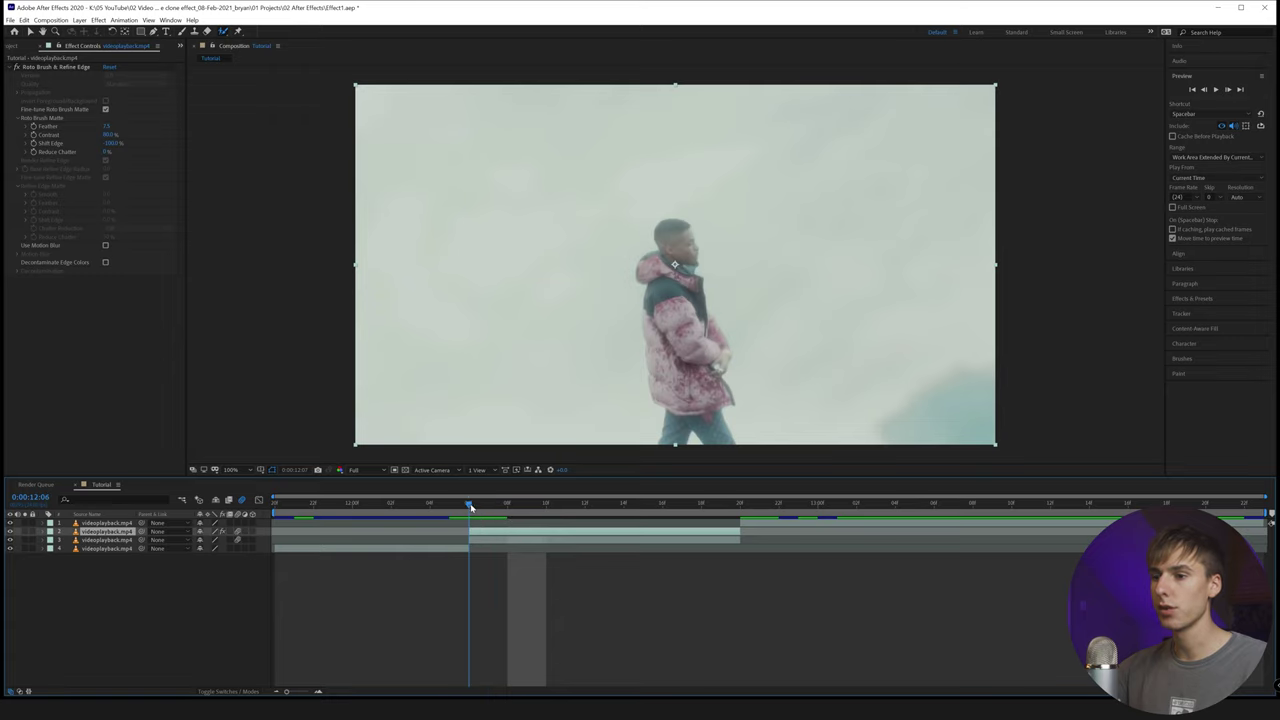
{"action": "left_click", "coordinate": [473, 508]}
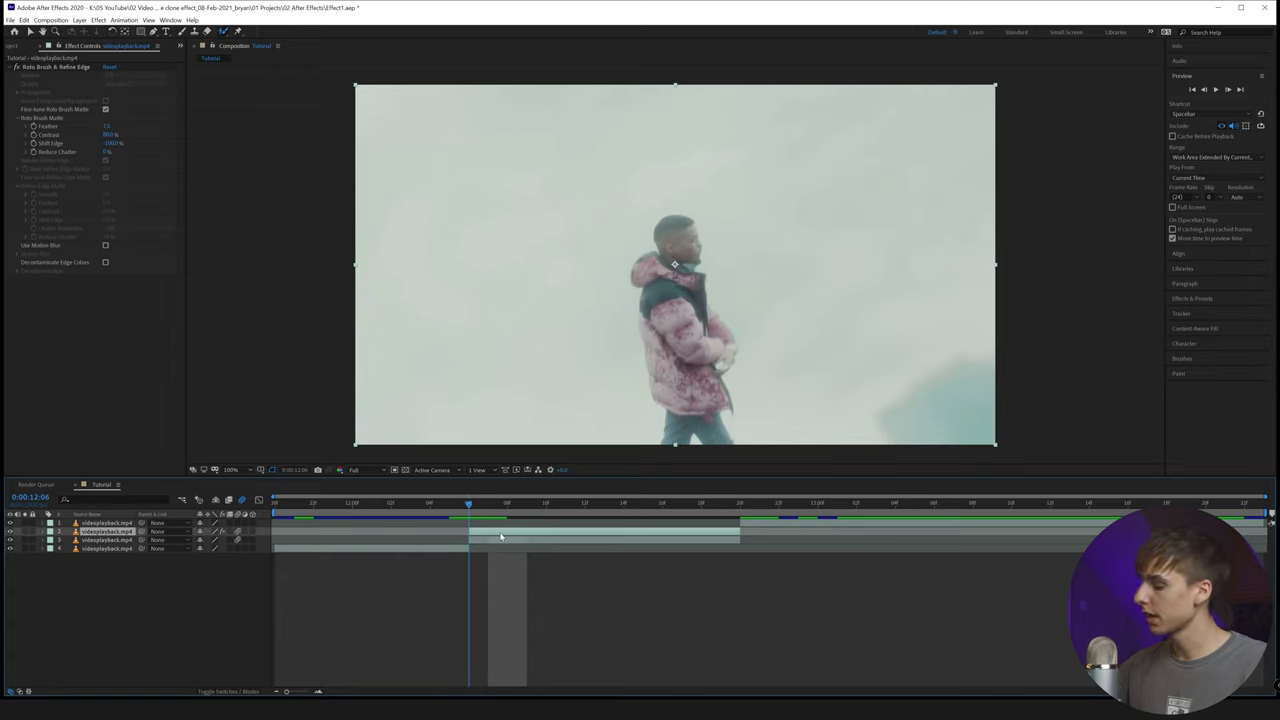
{"action": "key", "text": "ctrl+d"}
{"action": "left_click", "coordinate": [487, 541]}
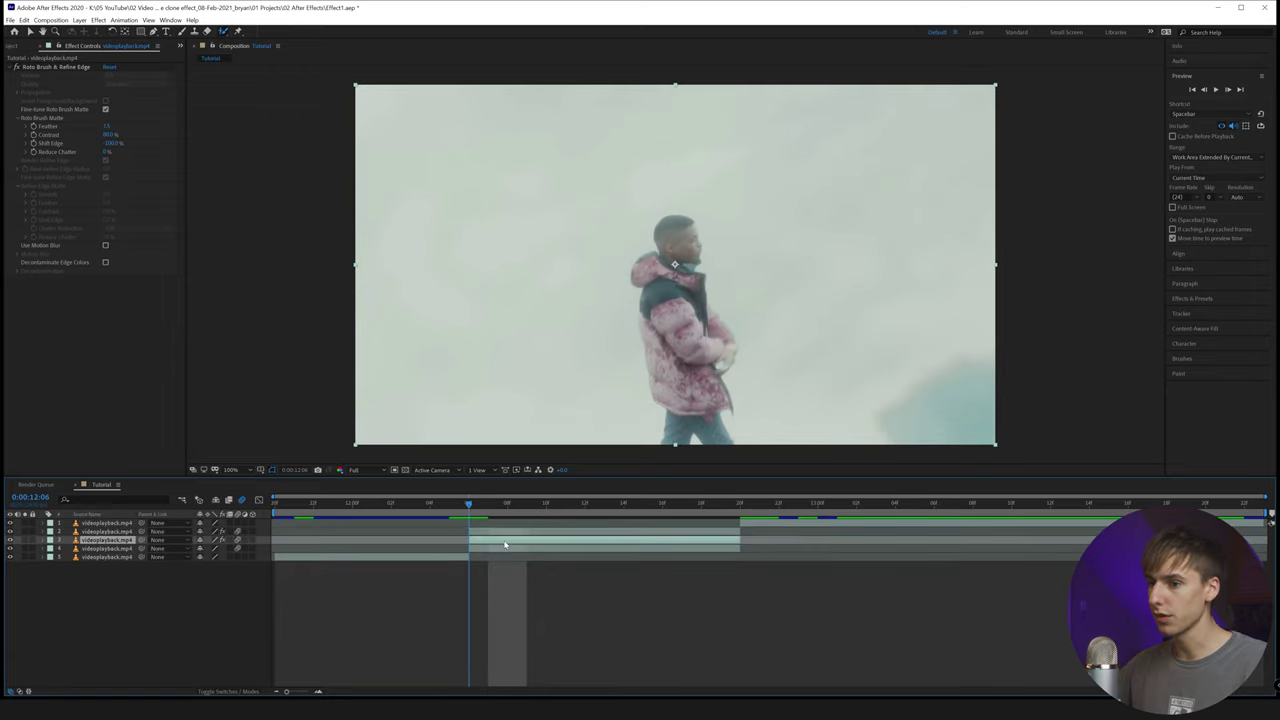
Step: Keyframe the lower cutout's Position at 0:00:12:06 and offset it slightly behind and below the man at 0:00:12:11
{"action": "key", "text": "p"}
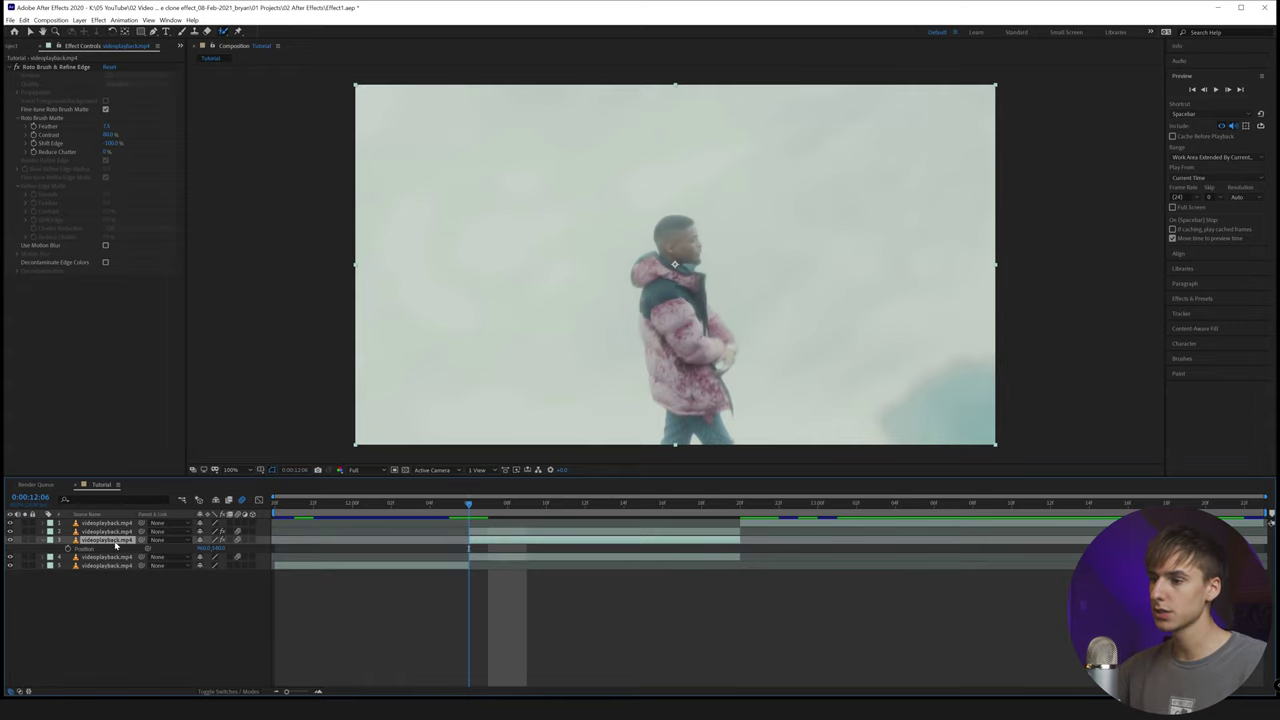
{"action": "left_click", "coordinate": [69, 550]}
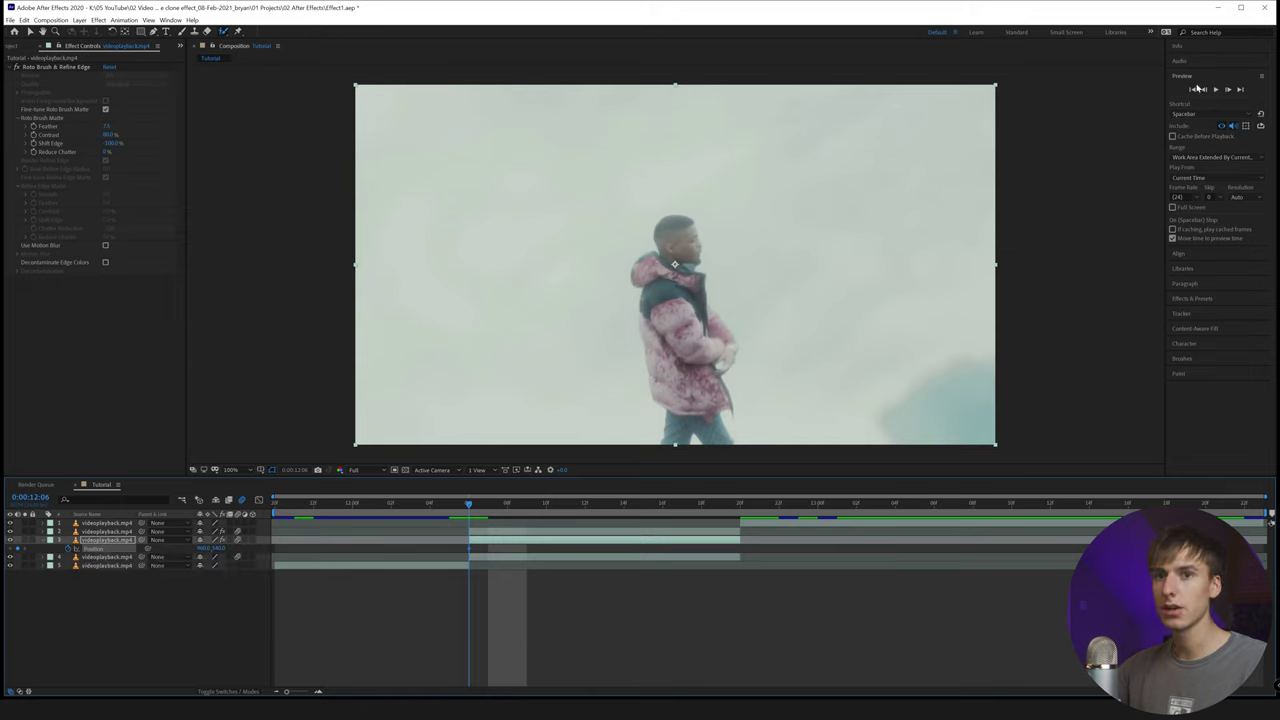
{"action": "left_click", "coordinate": [1227, 91]}
{"action": "left_click", "coordinate": [1227, 91]}
{"action": "left_click", "coordinate": [1228, 92]}
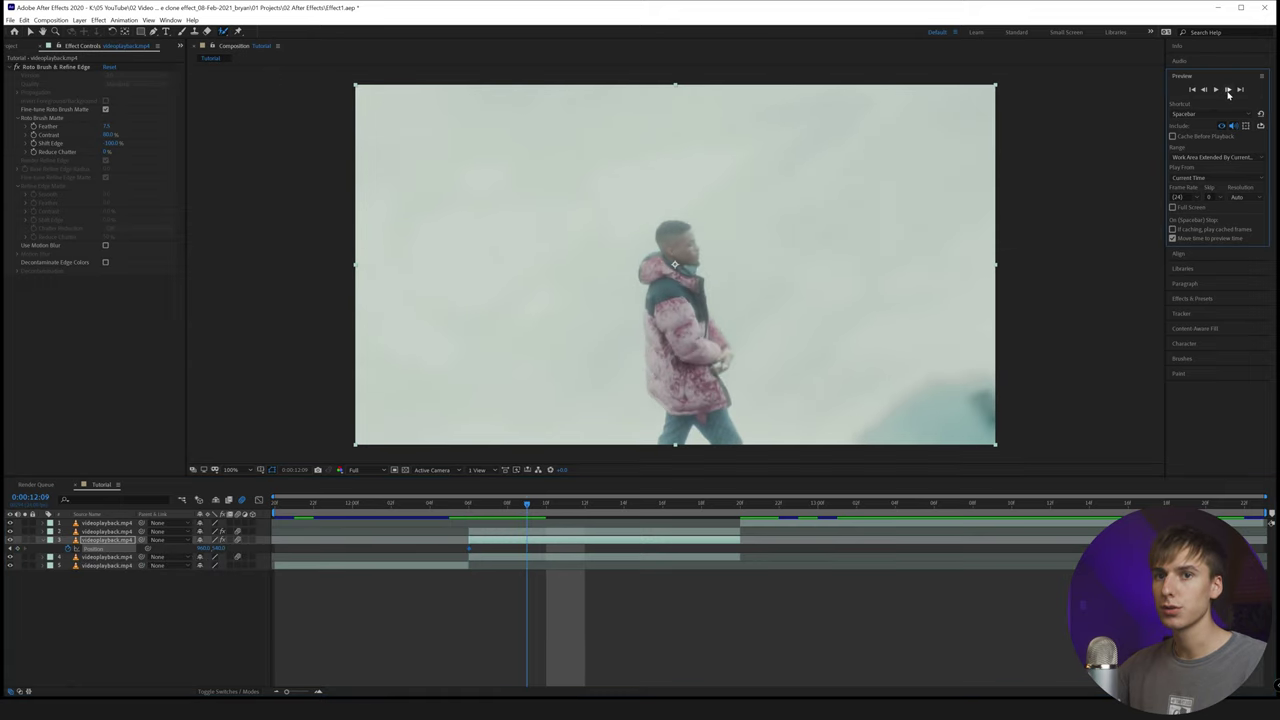
{"action": "left_click", "coordinate": [1228, 92]}
{"action": "left_click", "coordinate": [1228, 92]}
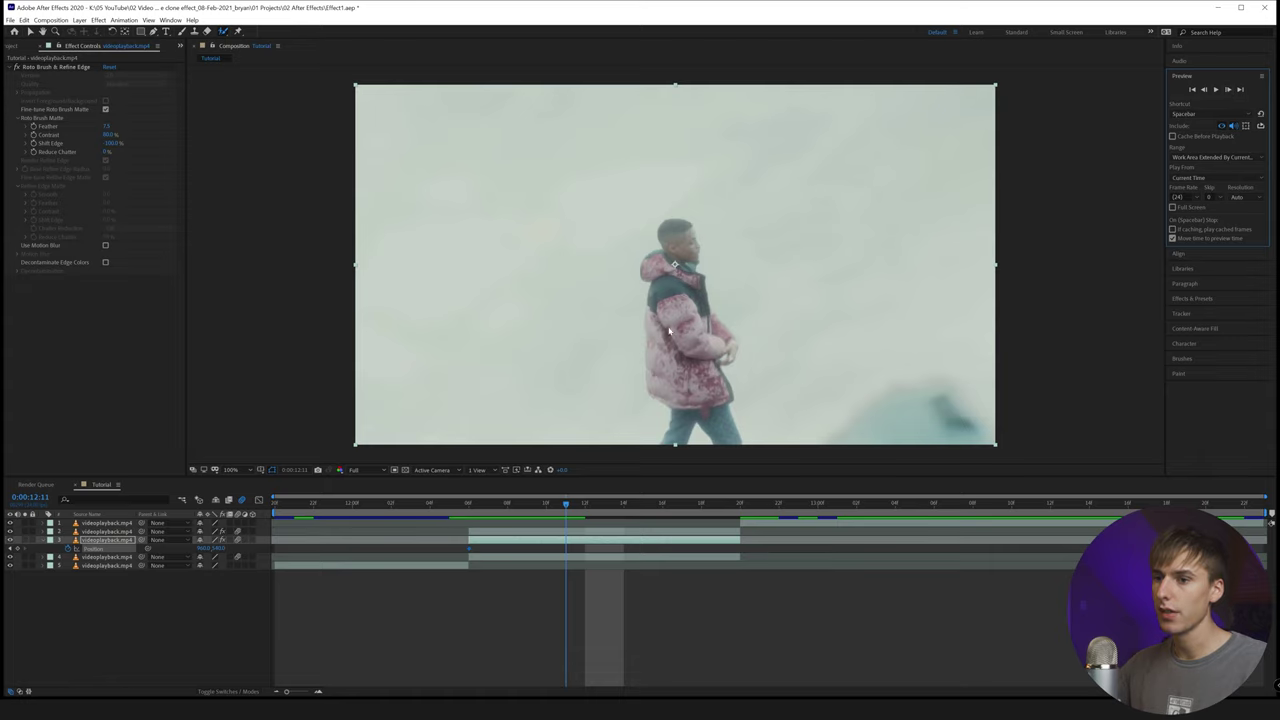
{"action": "left_click_drag", "start_coordinate": [669, 330], "coordinate": [656, 337]}
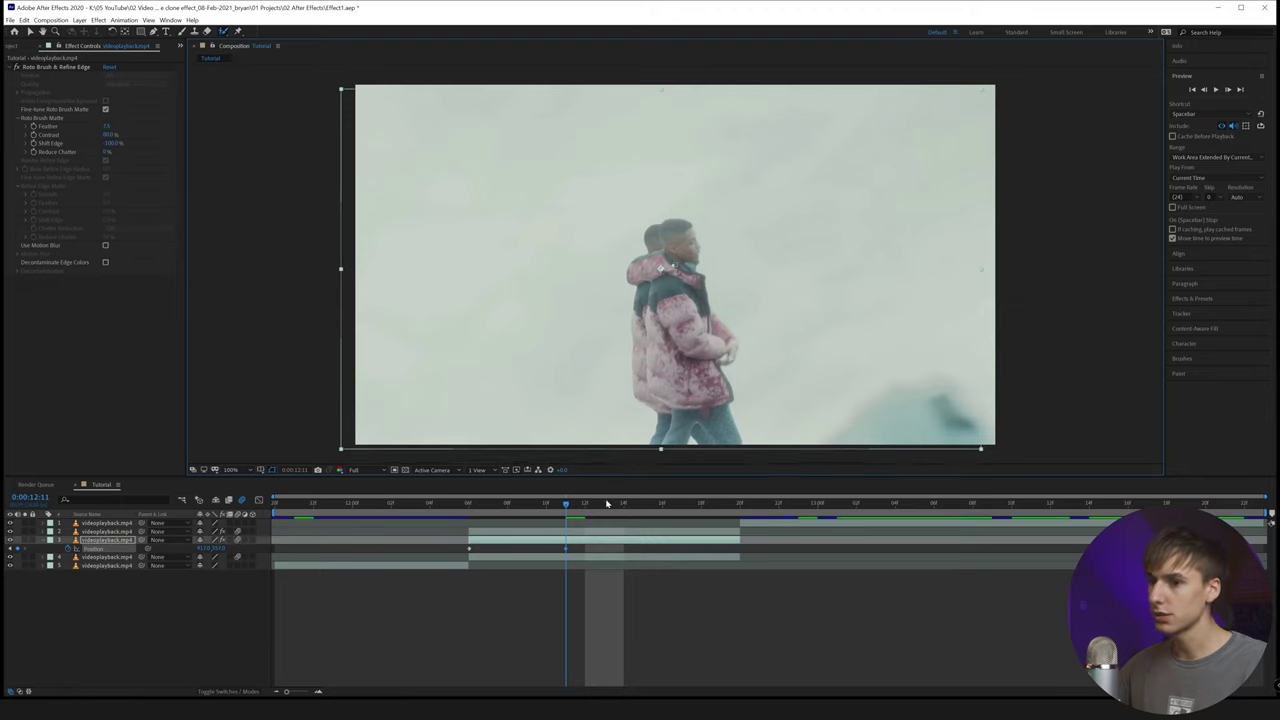
Step: Duplicate the offset cutout repeatedly to make six clones, shifting each copy slightly further behind and below the previous one
{"action": "key", "text": "ctrl+d"}
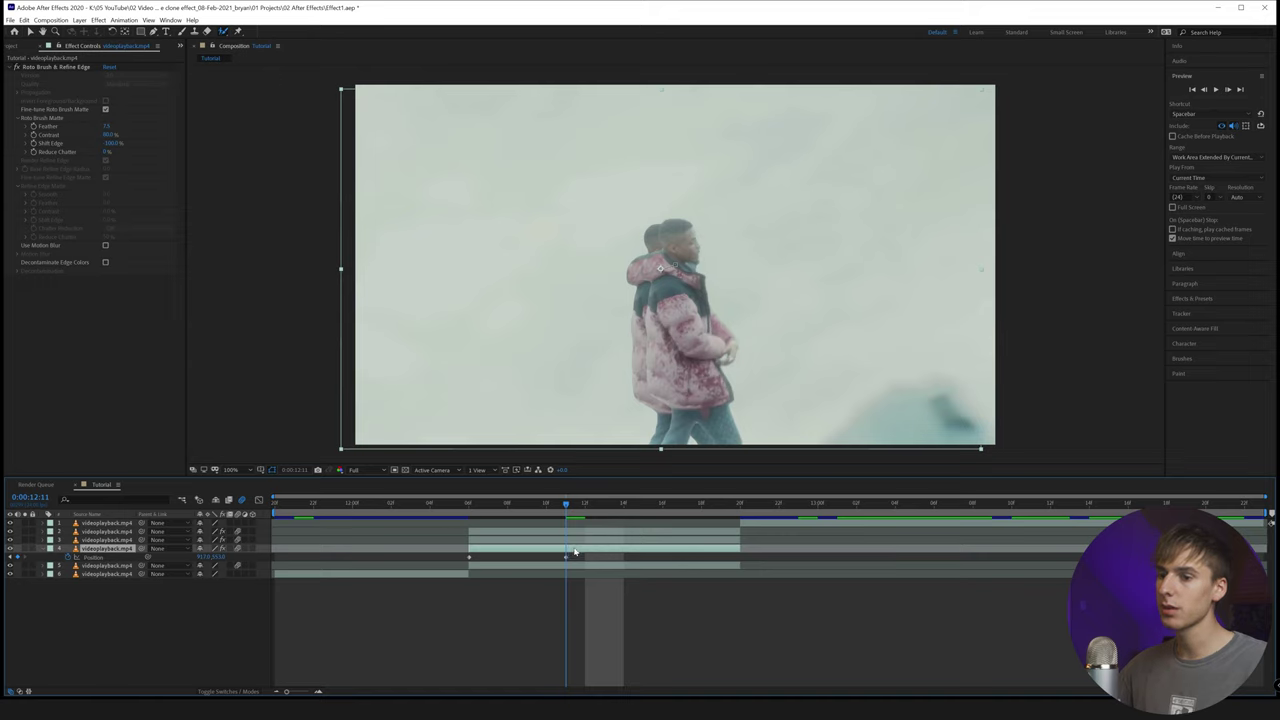
{"action": "left_click_drag", "start_coordinate": [633, 315], "coordinate": [601, 349]}
{"action": "key", "text": "ctrl+d"}
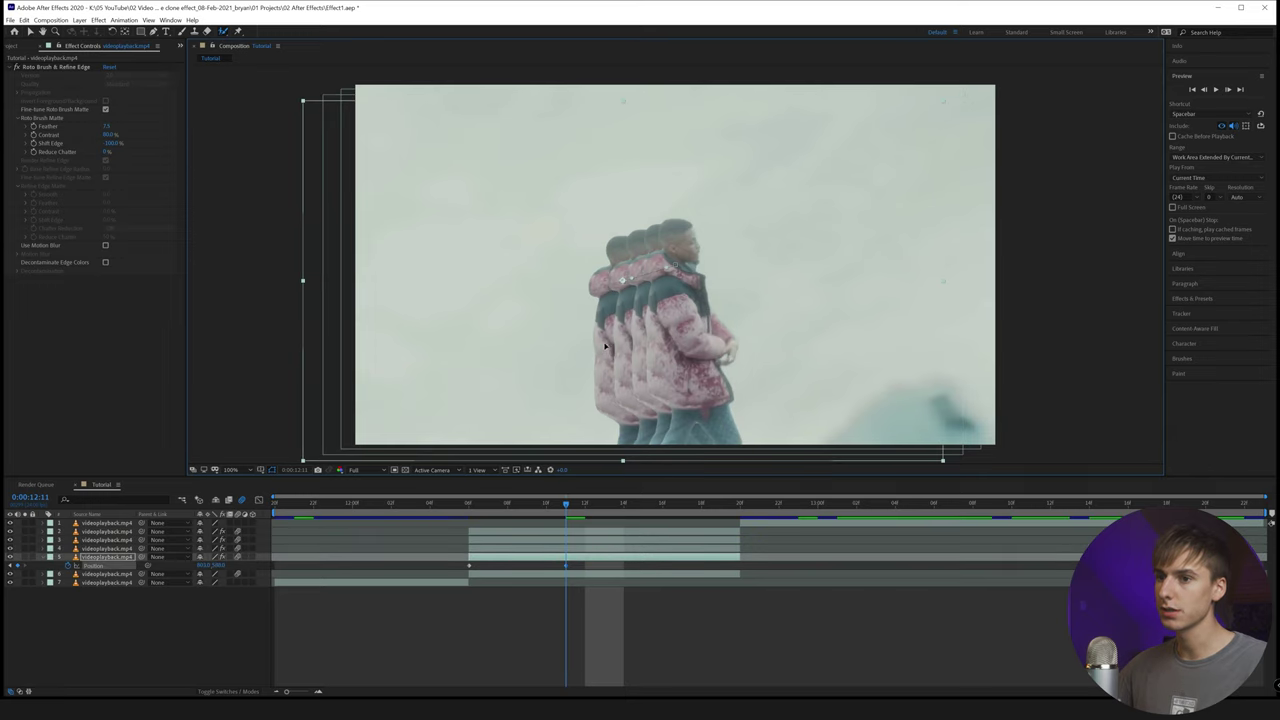
{"action": "key", "text": "ctrl+d"}
{"action": "mouse_move", "coordinate": [605, 345]}
{"action": "left_mouse_down"}
{"action": "mouse_move", "coordinate": [585, 336]}
{"action": "mouse_move", "coordinate": [613, 360]}
{"action": "left_mouse_up"}
{"action": "key", "text": "ctrl+d"}
{"action": "left_click", "coordinate": [575, 576]}
{"action": "key", "text": "ctrl+d"}
{"action": "left_click", "coordinate": [582, 583]}
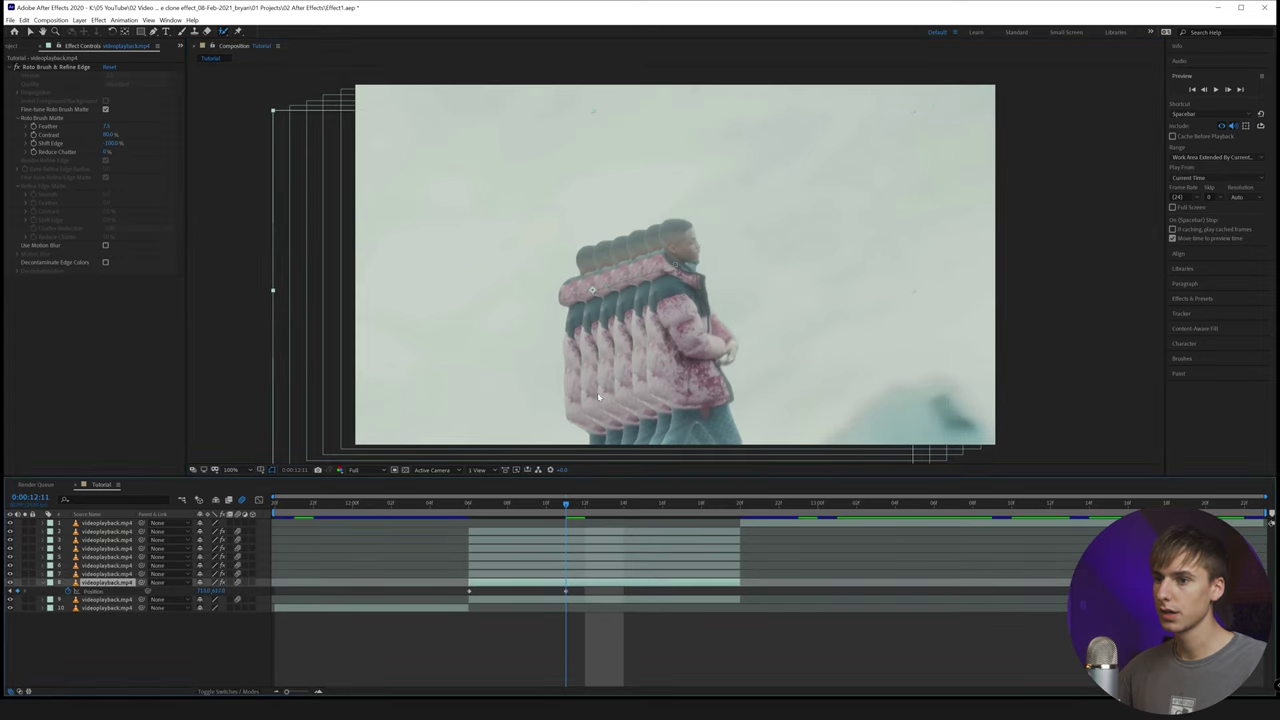
{"action": "left_click_drag", "start_coordinate": [603, 403], "coordinate": [587, 409]}
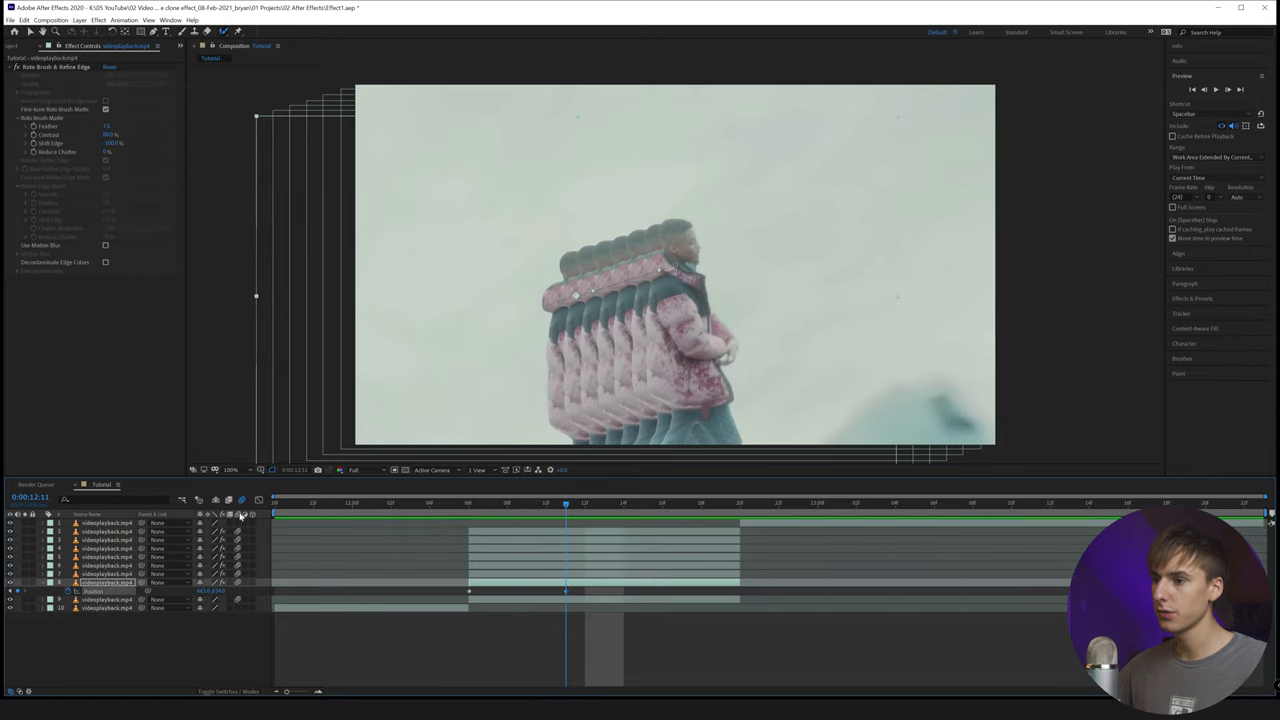
Step: Check the motion blur switches on the cutout layers, the clones' movement from 0:00:12:06, and the top cutout's visibility
{"action": "left_click", "coordinate": [220, 693]}
{"action": "left_click", "coordinate": [225, 693]}
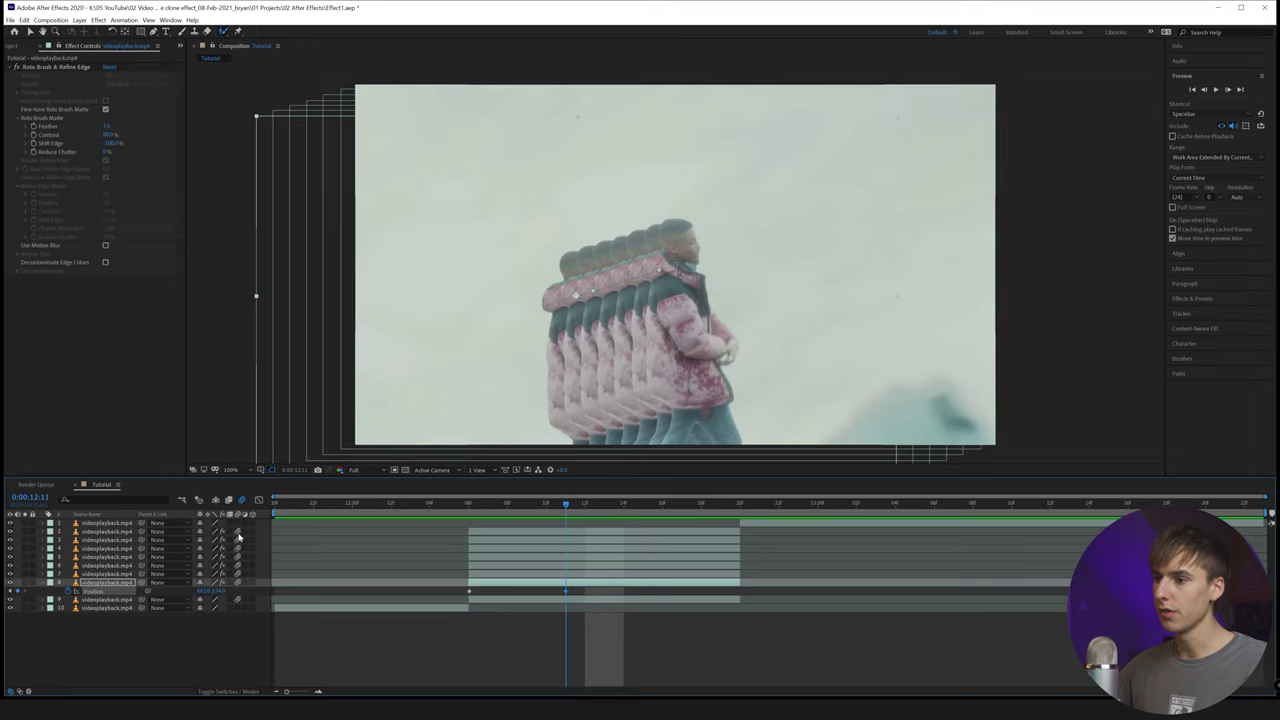
{"action": "left_click_drag", "start_coordinate": [238, 537], "coordinate": [235, 556]}
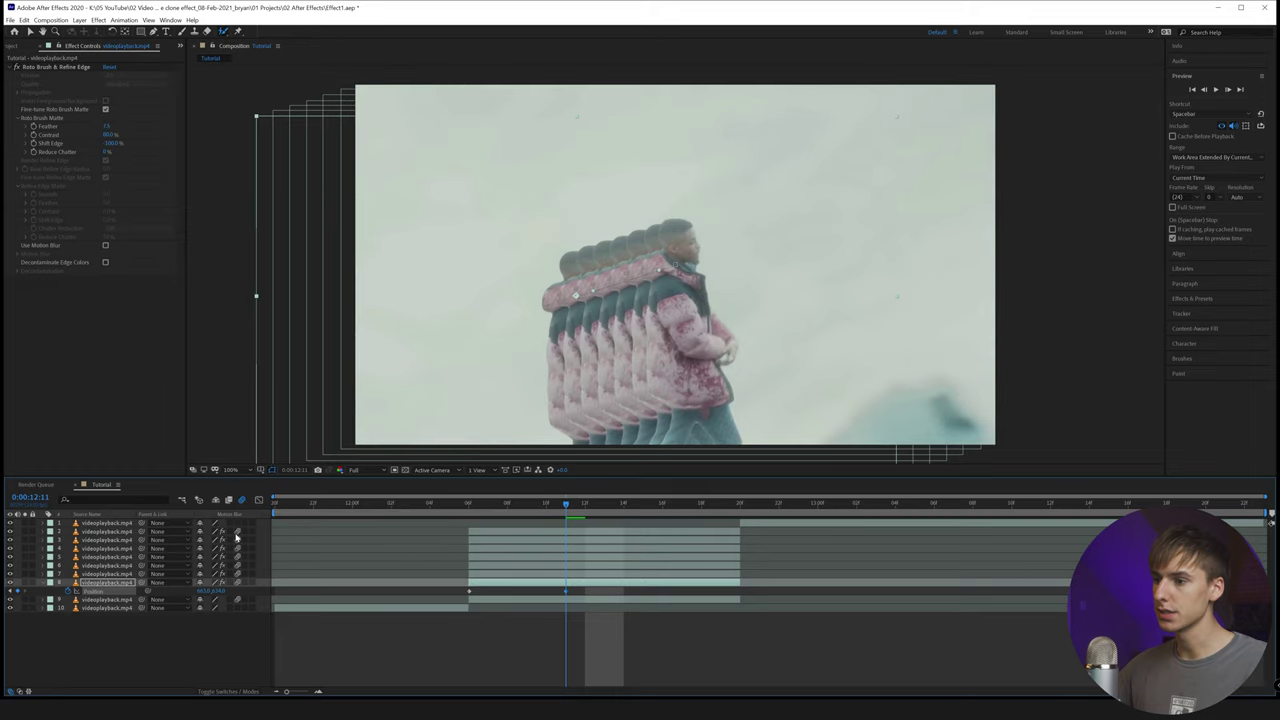
{"action": "left_click", "coordinate": [465, 505]}
{"action": "mouse_move", "coordinate": [460, 514]}
{"action": "left_mouse_down"}
{"action": "mouse_move", "coordinate": [449, 514]}
{"action": "mouse_move", "coordinate": [527, 515]}
{"action": "mouse_move", "coordinate": [437, 515]}
{"action": "mouse_move", "coordinate": [484, 517]}
{"action": "left_mouse_up"}
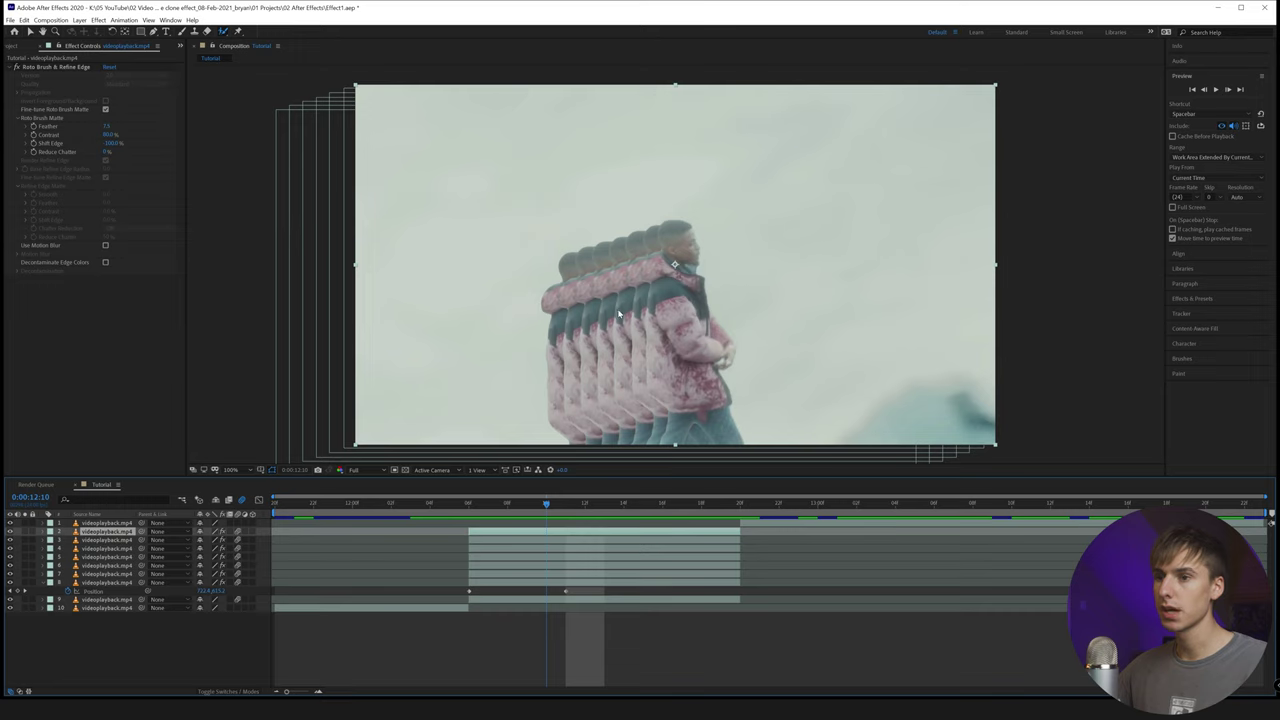
{"action": "left_click", "coordinate": [11, 533]}
{"action": "left_click", "coordinate": [11, 533]}
Step: Pre-compose the six clone layers beneath the top cutout into a composition named "clones"
{"action": "left_click", "coordinate": [504, 542]}
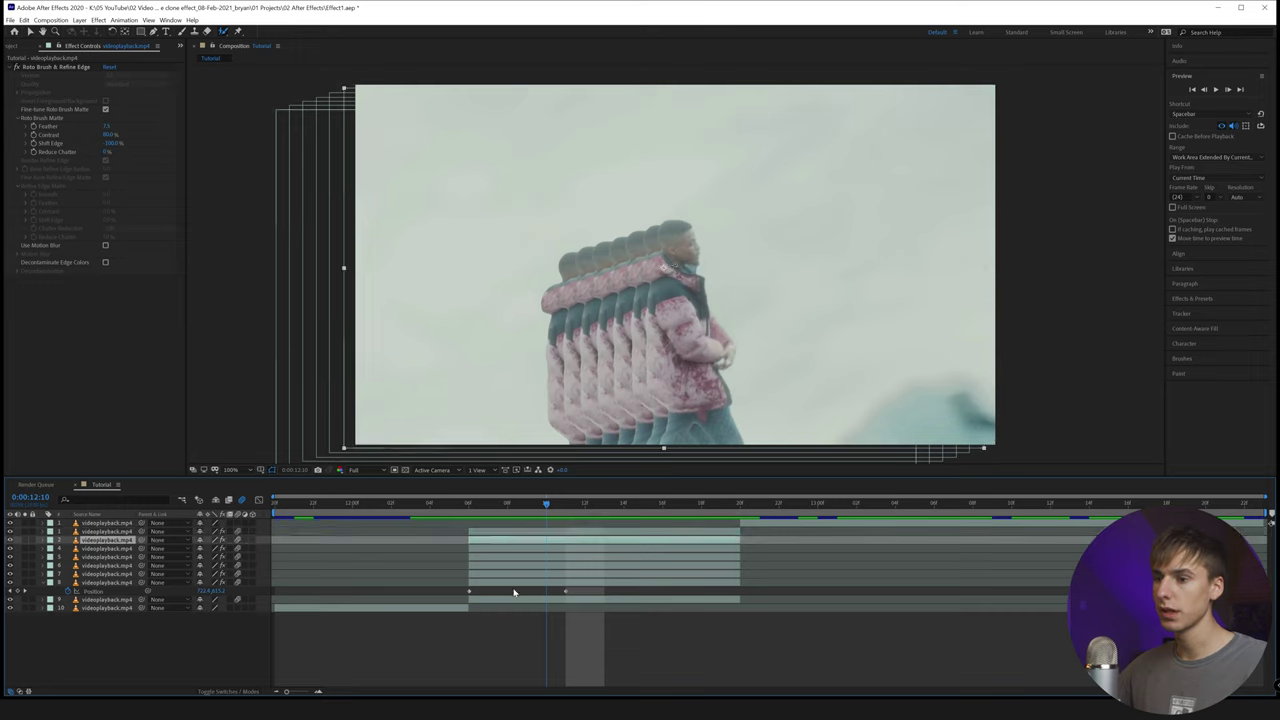
{"action": "left_click", "coordinate": [517, 584], "text": "shift"}
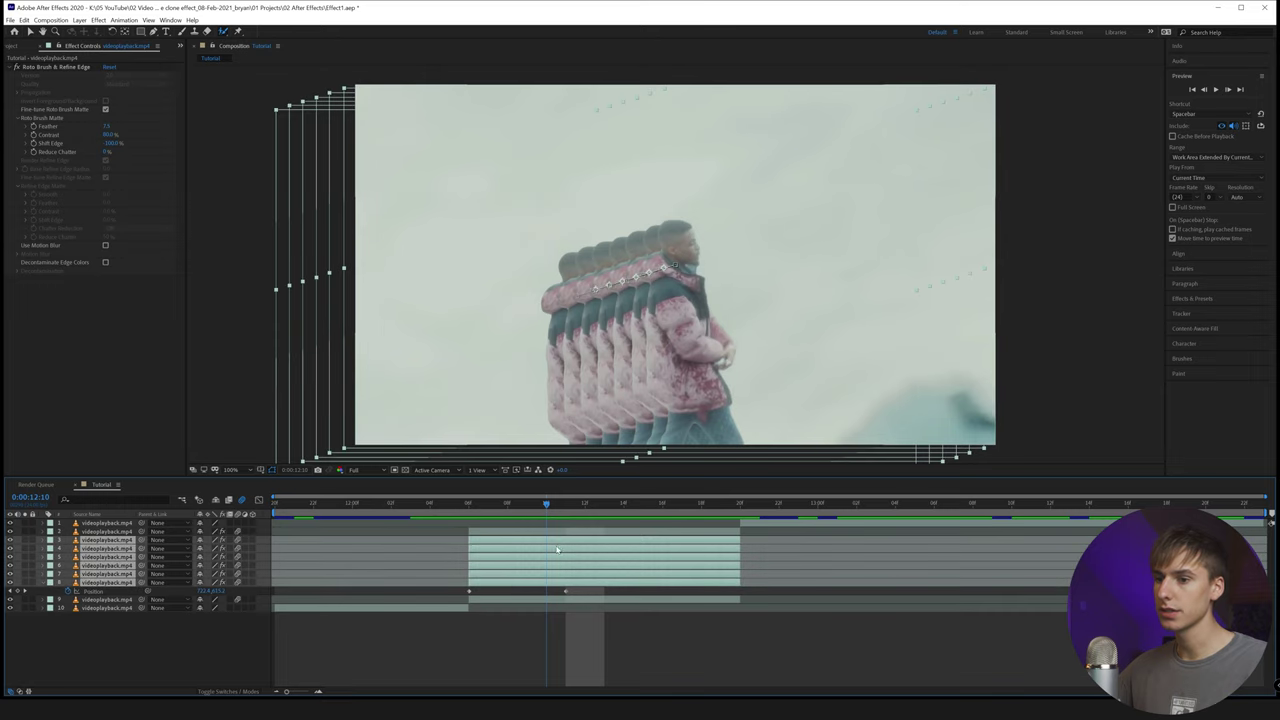
{"action": "right_click", "coordinate": [622, 548]}
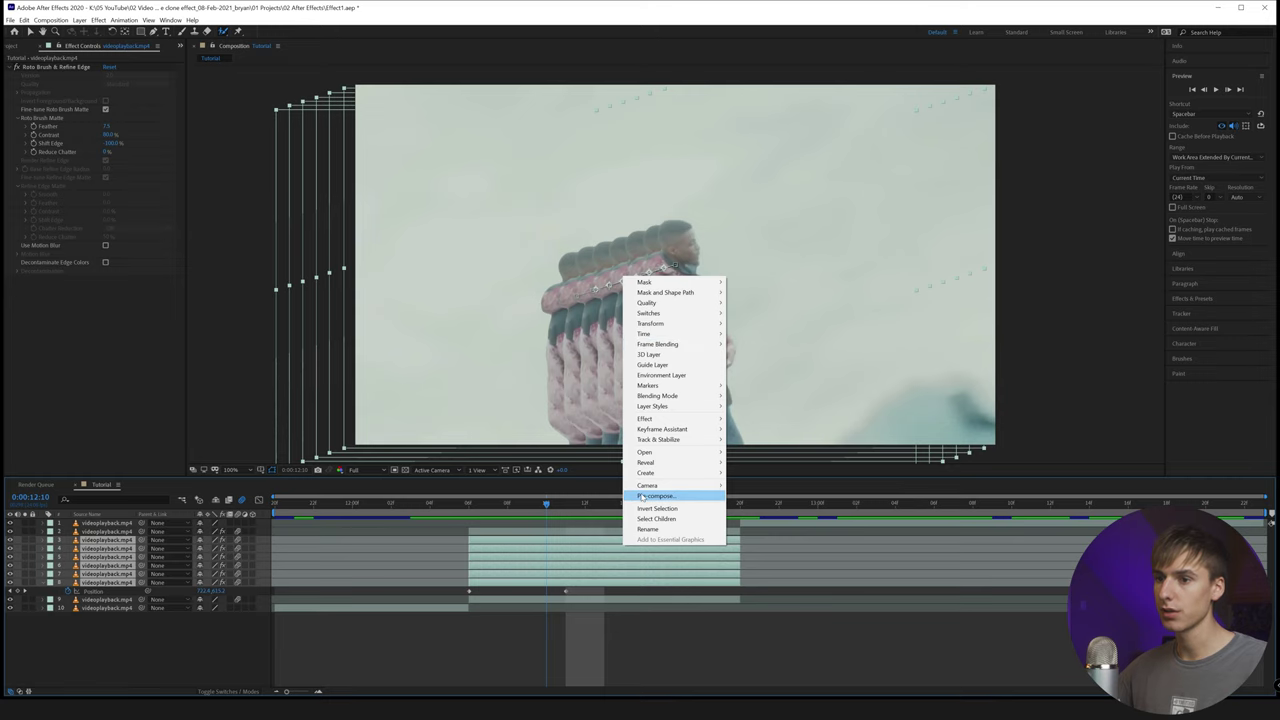
{"action": "left_click", "coordinate": [644, 496]}
{"action": "type", "text": "clones"}
{"action": "key", "text": "Return"}
Step: Split the clones layer at 0:00:12:06 and 0:00:12:20 and delete the portions outside that range
{"action": "left_click", "coordinate": [469, 508]}
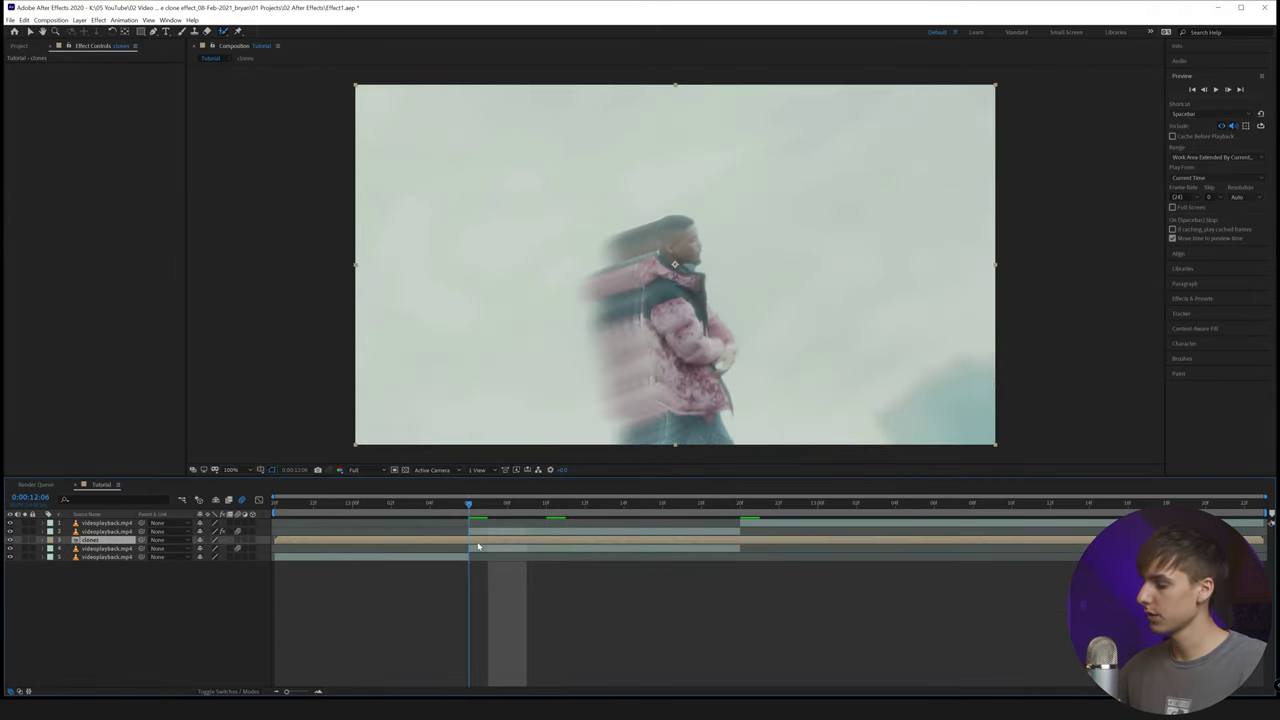
{"action": "key", "text": "ctrl+shift+d"}
{"action": "left_click", "coordinate": [741, 507]}
{"action": "key", "text": "ctrl+shift+d"}
{"action": "key", "text": "Delete"}
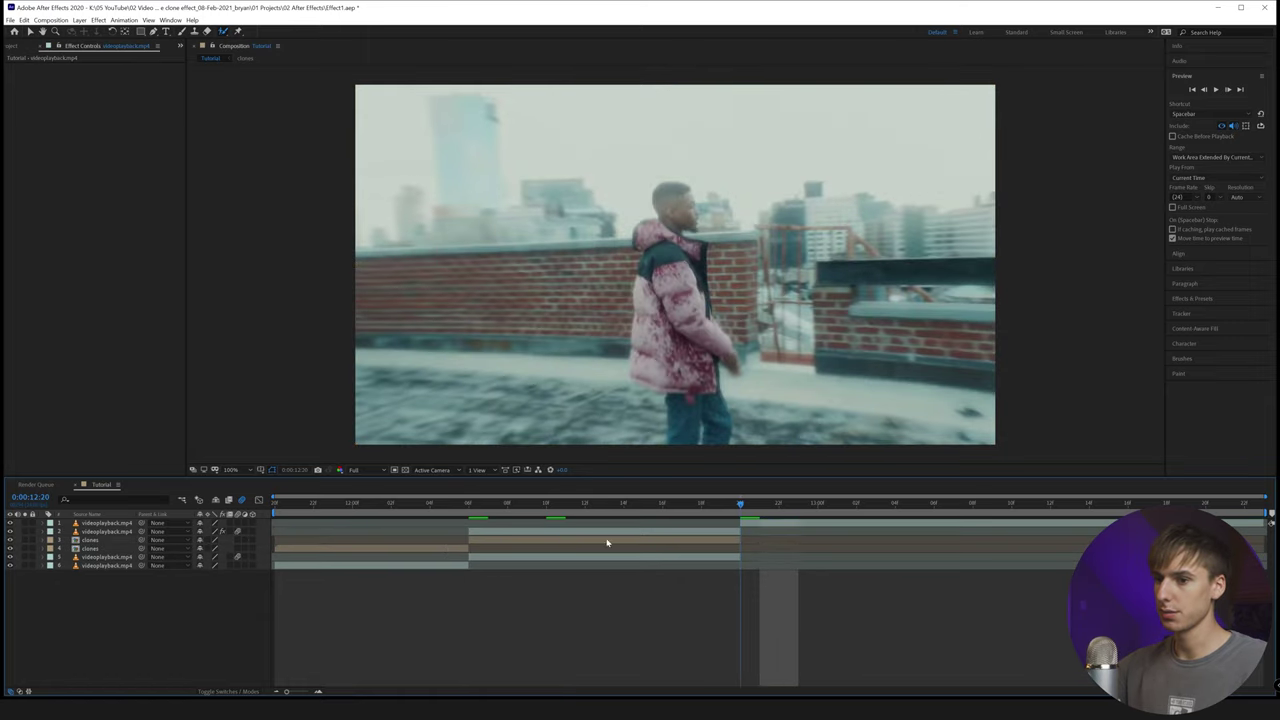
{"action": "left_click", "coordinate": [446, 549]}
{"action": "key", "text": "Delete"}
Step: Apply the CC Scale Wipe effect to the clones layer with the playhead at 0:00:12:06
{"action": "left_click", "coordinate": [467, 508]}
{"action": "left_click", "coordinate": [516, 542]}
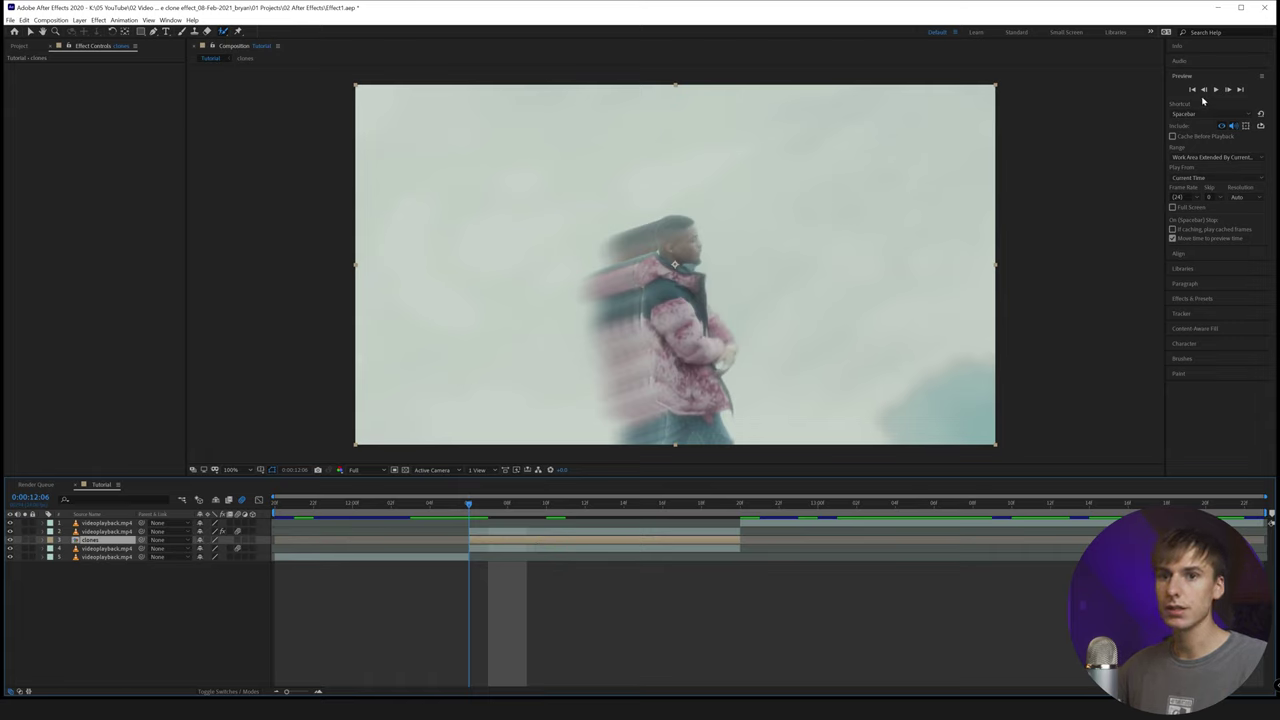
{"action": "left_click", "coordinate": [1195, 297]}
{"action": "type", "text": "cc"}
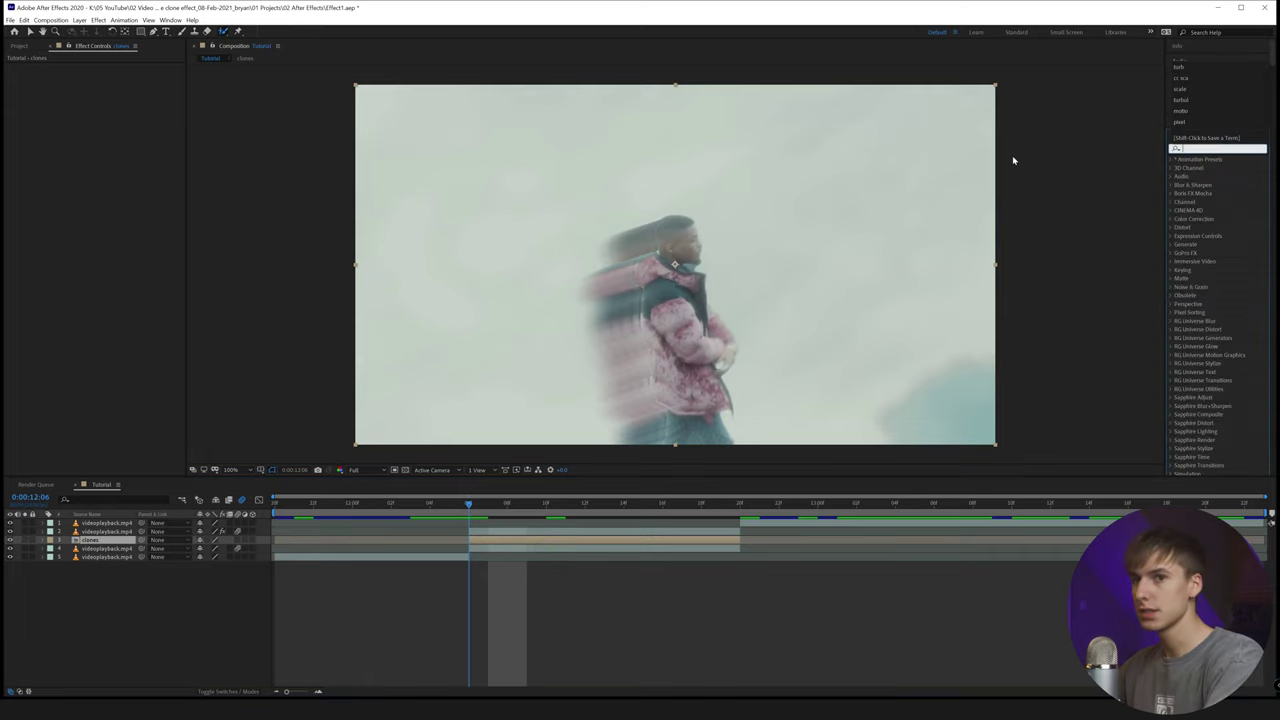
{"action": "type", "text": " scale"}
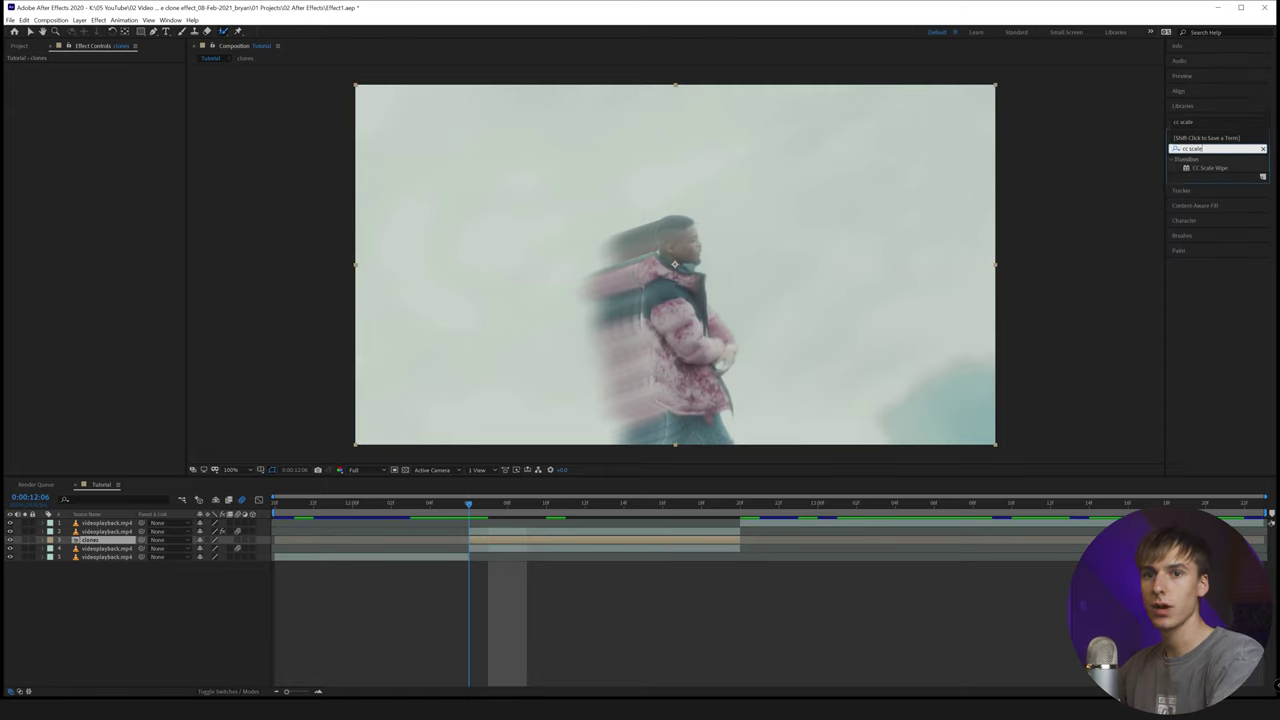
{"action": "left_click_drag", "start_coordinate": [1208, 167], "coordinate": [140, 98]}
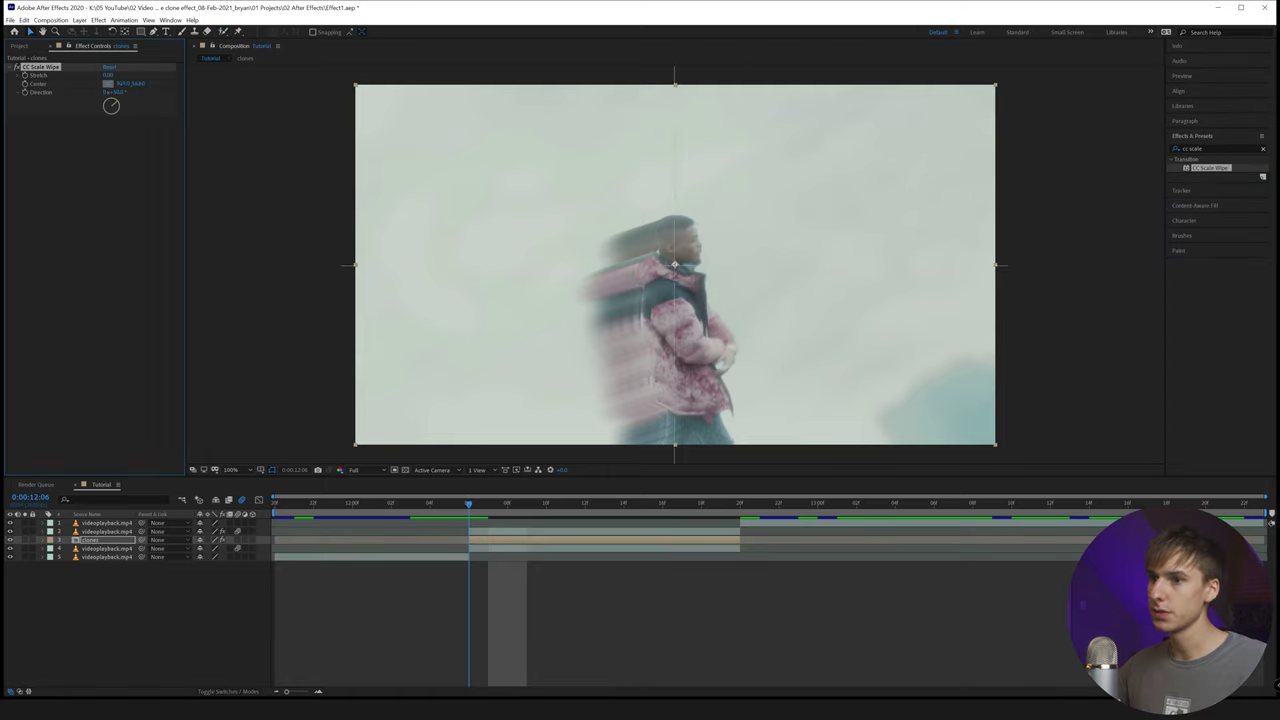
Step: Set CC Scale Wipe's Direction to 57°, keyframe Stretch, Center and Direction at 0:00:12:06, and increase Stretch until the streaks leave the frame
{"action": "left_click", "coordinate": [104, 107]}
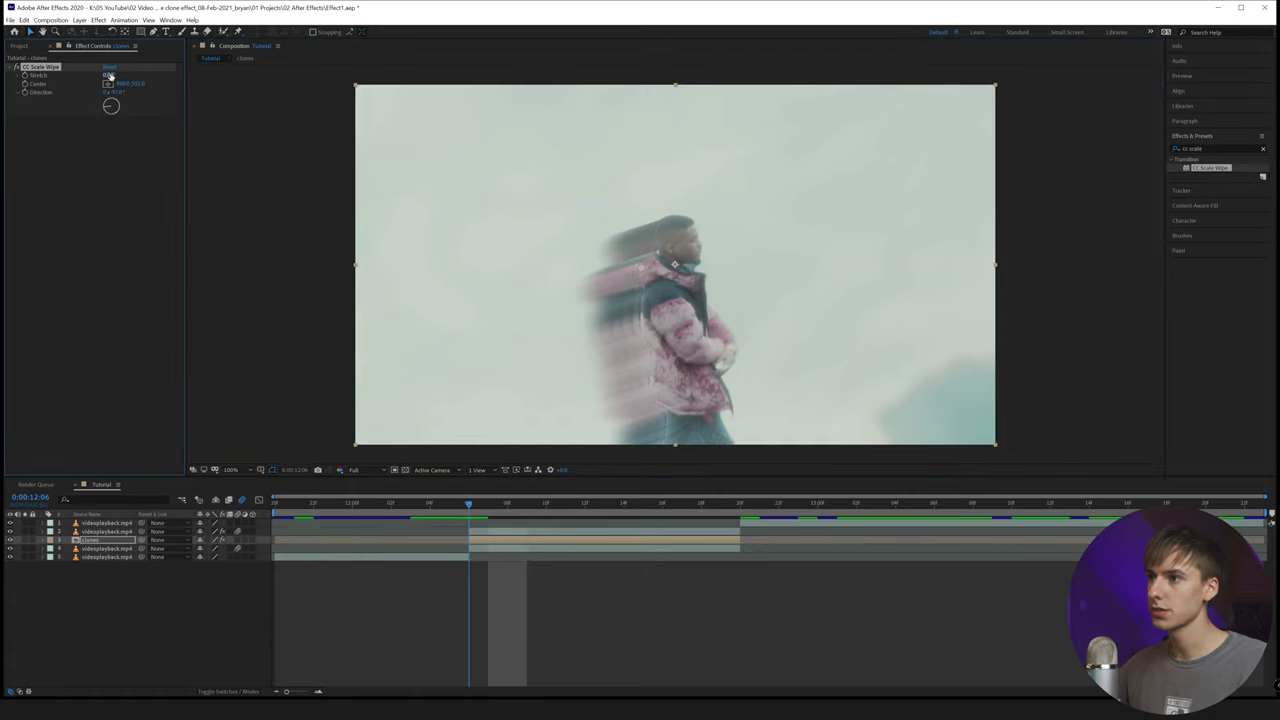
{"action": "mouse_move", "coordinate": [111, 74]}
{"action": "left_mouse_down"}
{"action": "mouse_move", "coordinate": [128, 75]}
{"action": "mouse_move", "coordinate": [102, 104]}
{"action": "left_mouse_up"}
{"action": "left_click", "coordinate": [92, 540]}
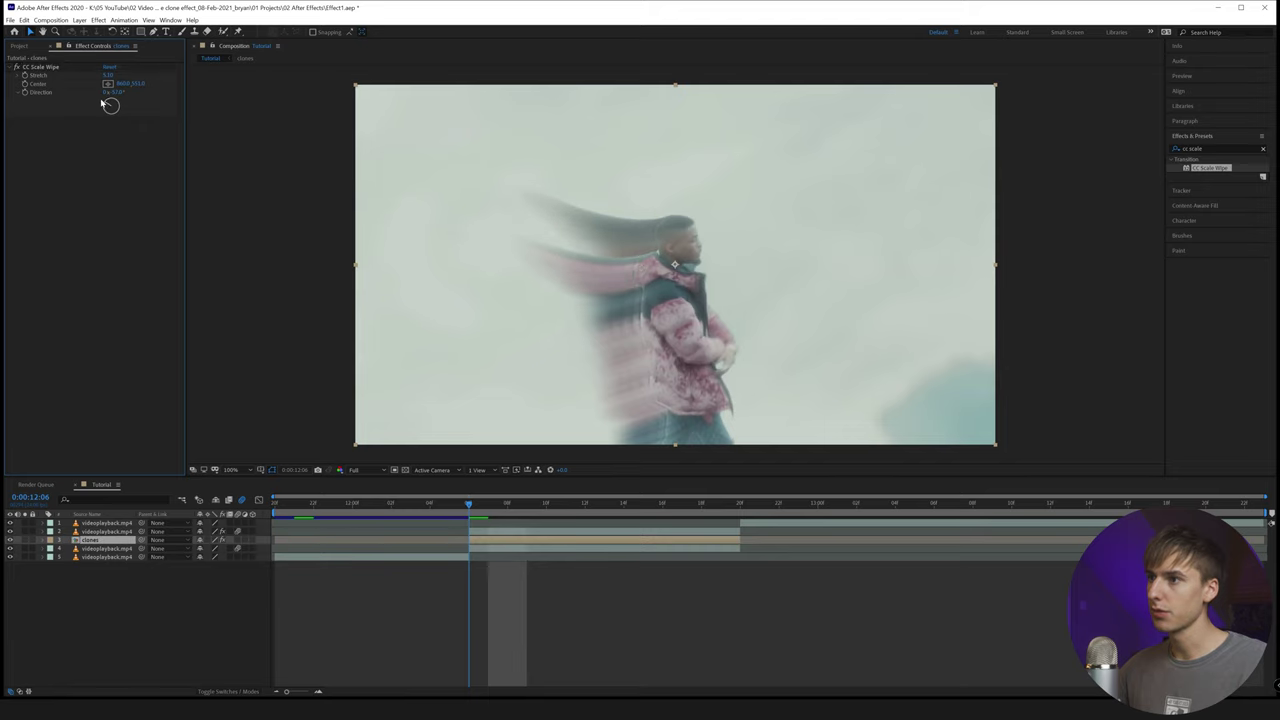
{"action": "left_click", "coordinate": [43, 540]}
{"action": "left_click_drag", "start_coordinate": [76, 566], "coordinate": [76, 583]}
{"action": "mouse_move", "coordinate": [109, 76]}
{"action": "left_mouse_down"}
{"action": "mouse_move", "coordinate": [170, 80]}
{"action": "mouse_move", "coordinate": [117, 84]}
{"action": "left_mouse_up"}
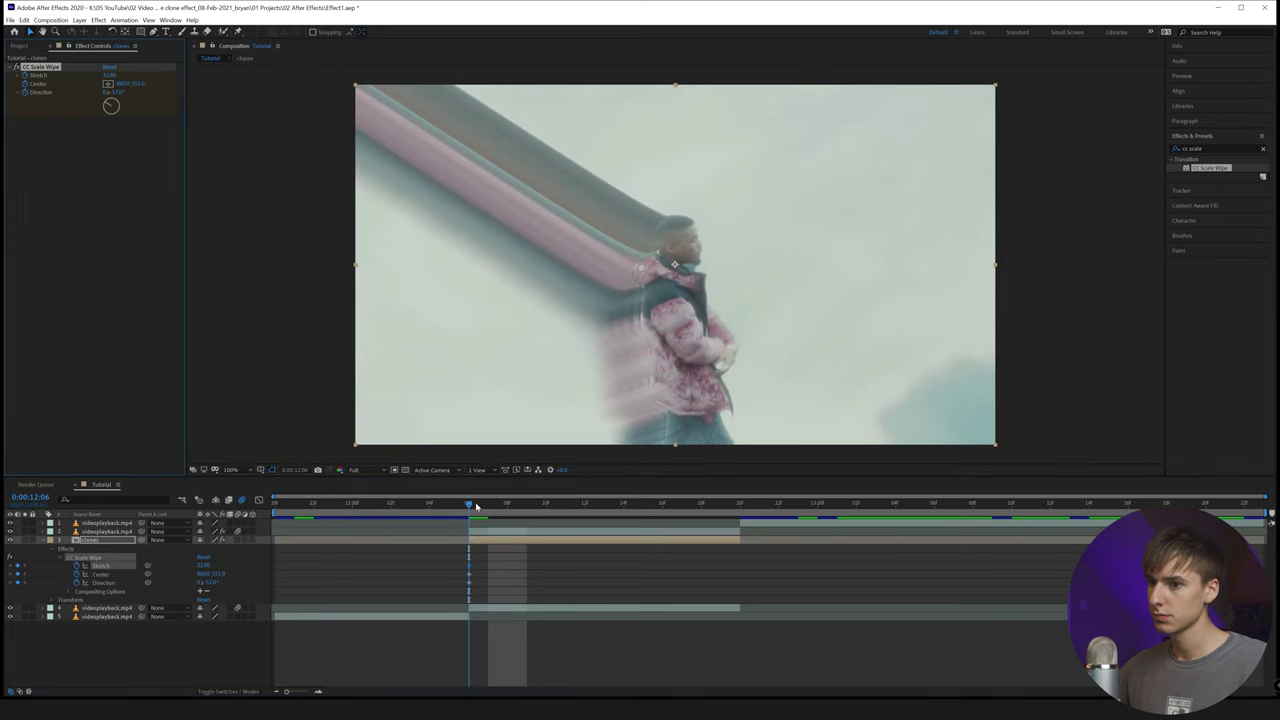
Step: At 0:00:12:14, keyframe CC Scale Wipe with Direction at 103°, a lower Stretch and the Center moved down toward the rear clones
{"action": "left_click_drag", "start_coordinate": [476, 508], "coordinate": [624, 512]}
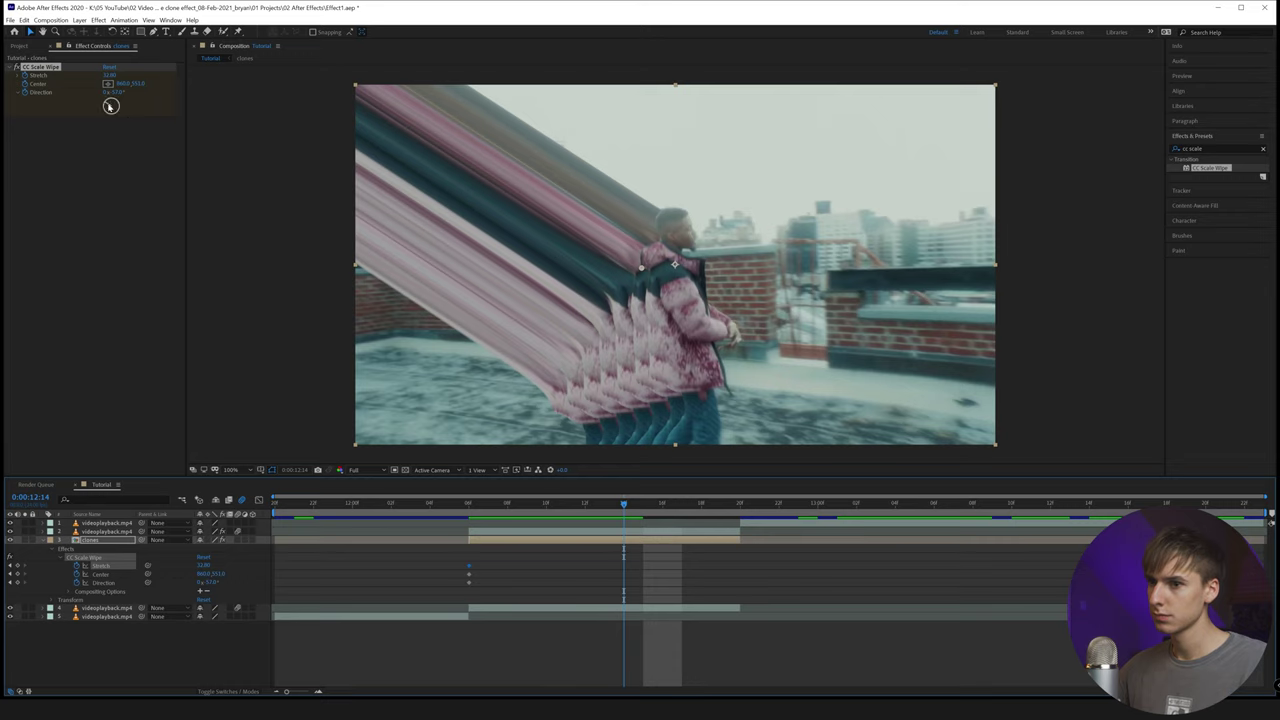
{"action": "left_click_drag", "start_coordinate": [110, 105], "coordinate": [108, 104]}
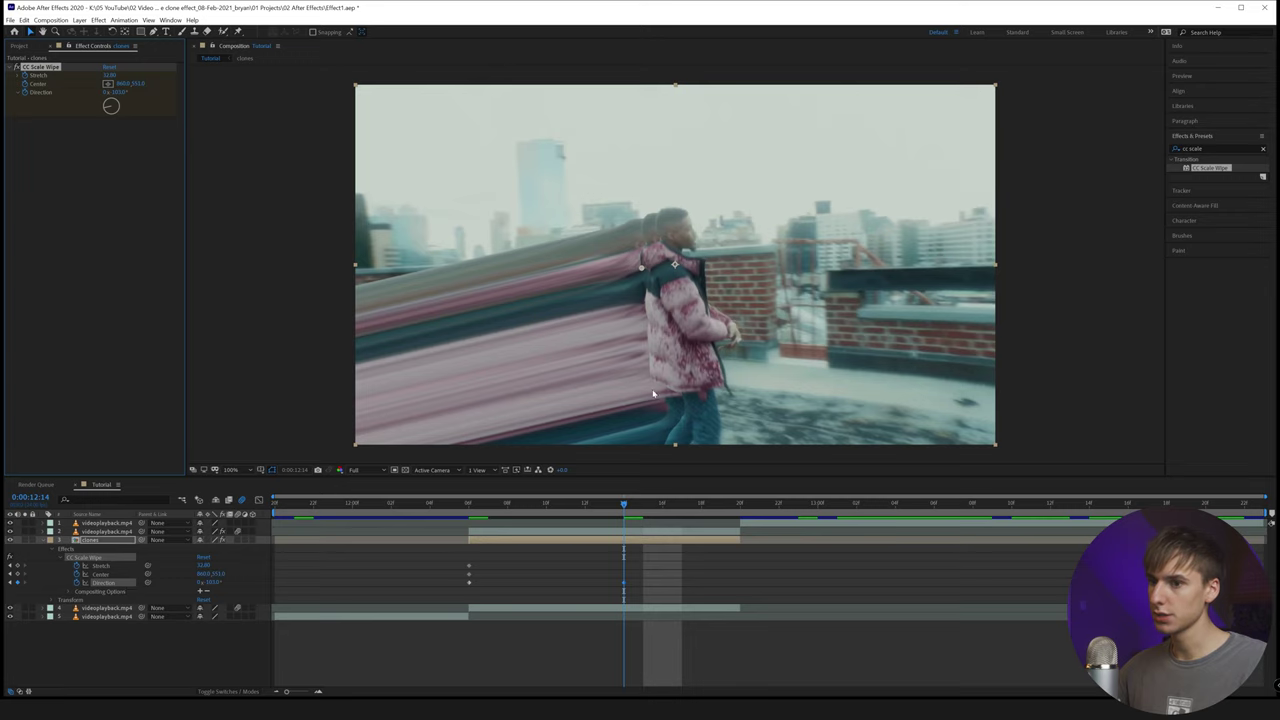
{"action": "mouse_move", "coordinate": [620, 506]}
{"action": "left_mouse_down"}
{"action": "mouse_move", "coordinate": [476, 513]}
{"action": "mouse_move", "coordinate": [618, 520]}
{"action": "left_mouse_up"}
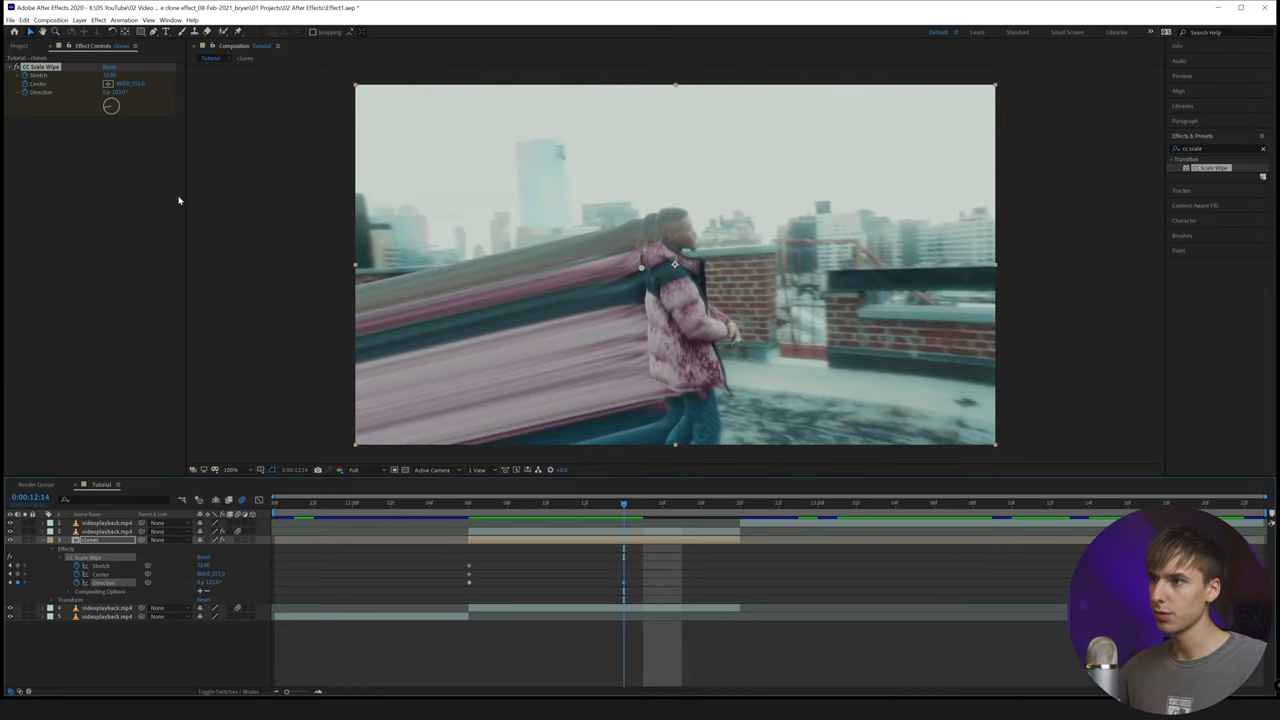
{"action": "left_click_drag", "start_coordinate": [110, 76], "coordinate": [0, 94]}
{"action": "left_click_drag", "start_coordinate": [475, 513], "coordinate": [725, 524]}
{"action": "mouse_move", "coordinate": [642, 268]}
{"action": "left_mouse_down"}
{"action": "mouse_move", "coordinate": [580, 254]}
{"action": "mouse_move", "coordinate": [606, 258]}
{"action": "mouse_move", "coordinate": [410, 345]}
{"action": "mouse_move", "coordinate": [562, 325]}
{"action": "mouse_move", "coordinate": [613, 302]}
{"action": "left_mouse_up"}
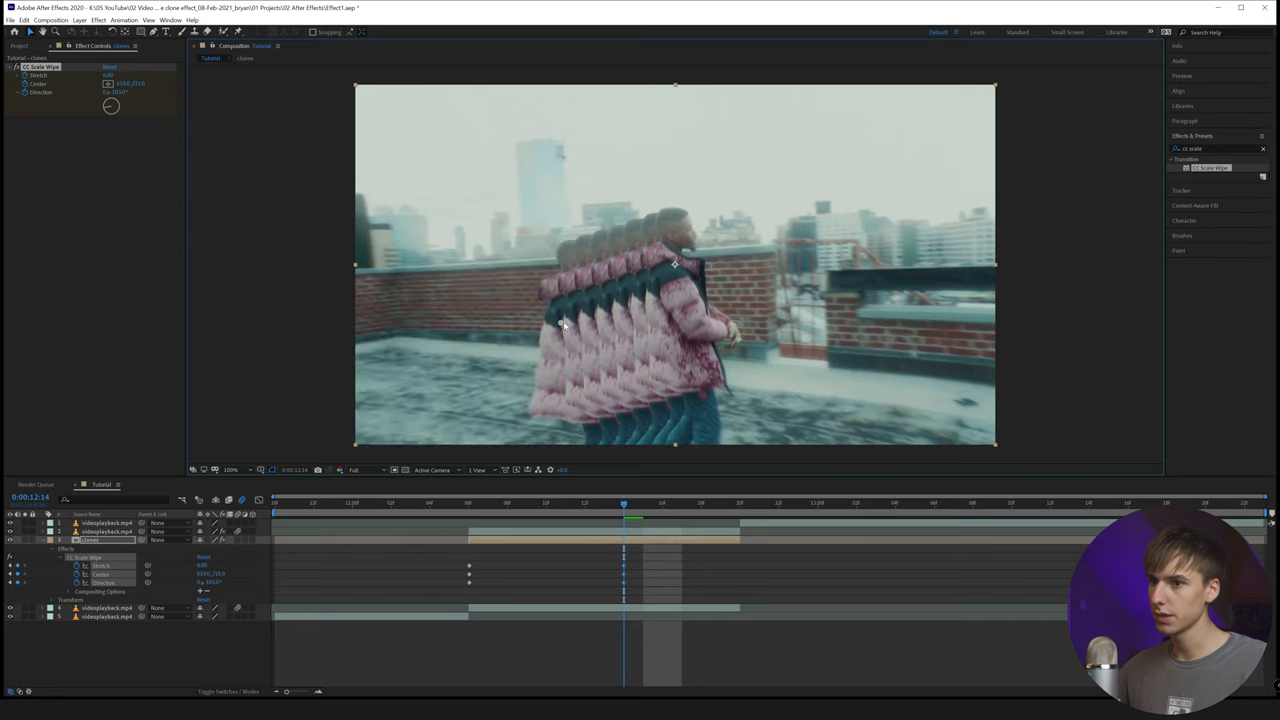
Step: Keyframe Stretch down to almost zero, place that keyframe at 0:00:12:20 and preview the wipe animation
{"action": "left_click_drag", "start_coordinate": [618, 505], "coordinate": [697, 513]}
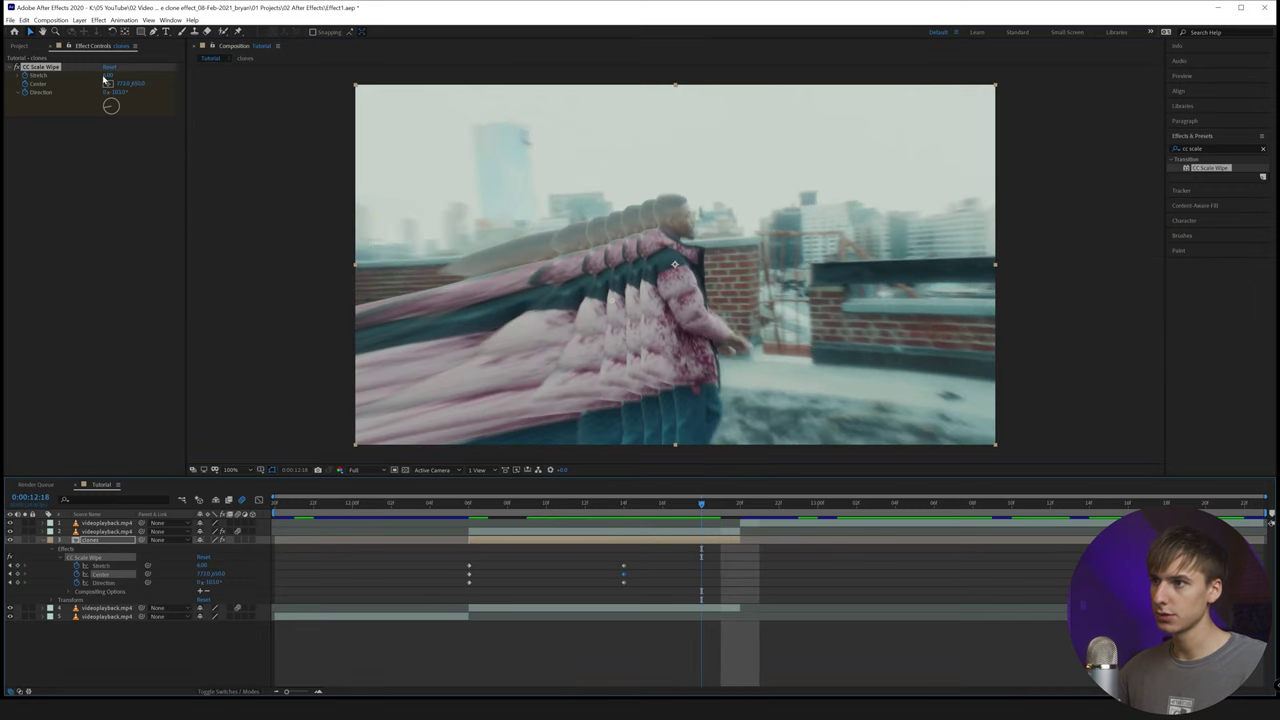
{"action": "left_click_drag", "start_coordinate": [105, 77], "coordinate": [78, 74]}
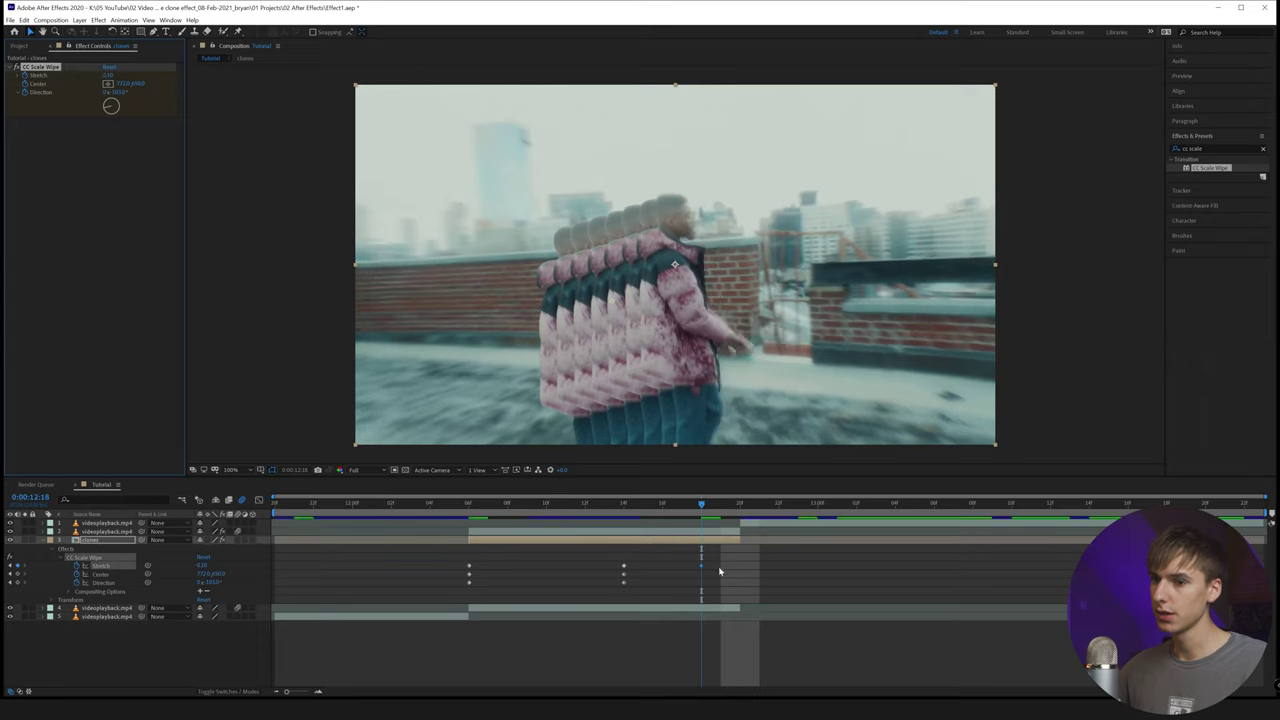
{"action": "left_click_drag", "start_coordinate": [685, 514], "coordinate": [740, 508]}
{"action": "left_click_drag", "start_coordinate": [740, 508], "coordinate": [451, 514]}
{"action": "key", "text": "space"}
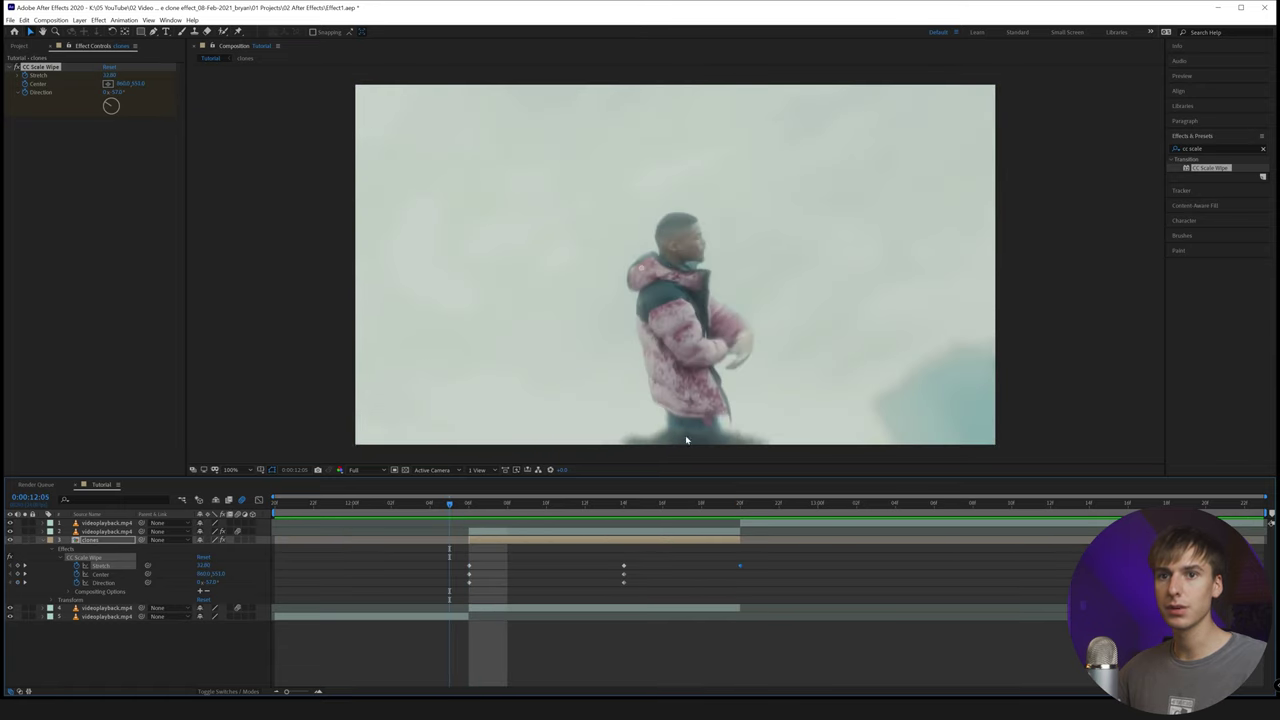
Step: Find the Turbulent Displace effect and apply it to the clones layer
{"action": "left_click", "coordinate": [1220, 147]}
{"action": "type", "text": "turb"}
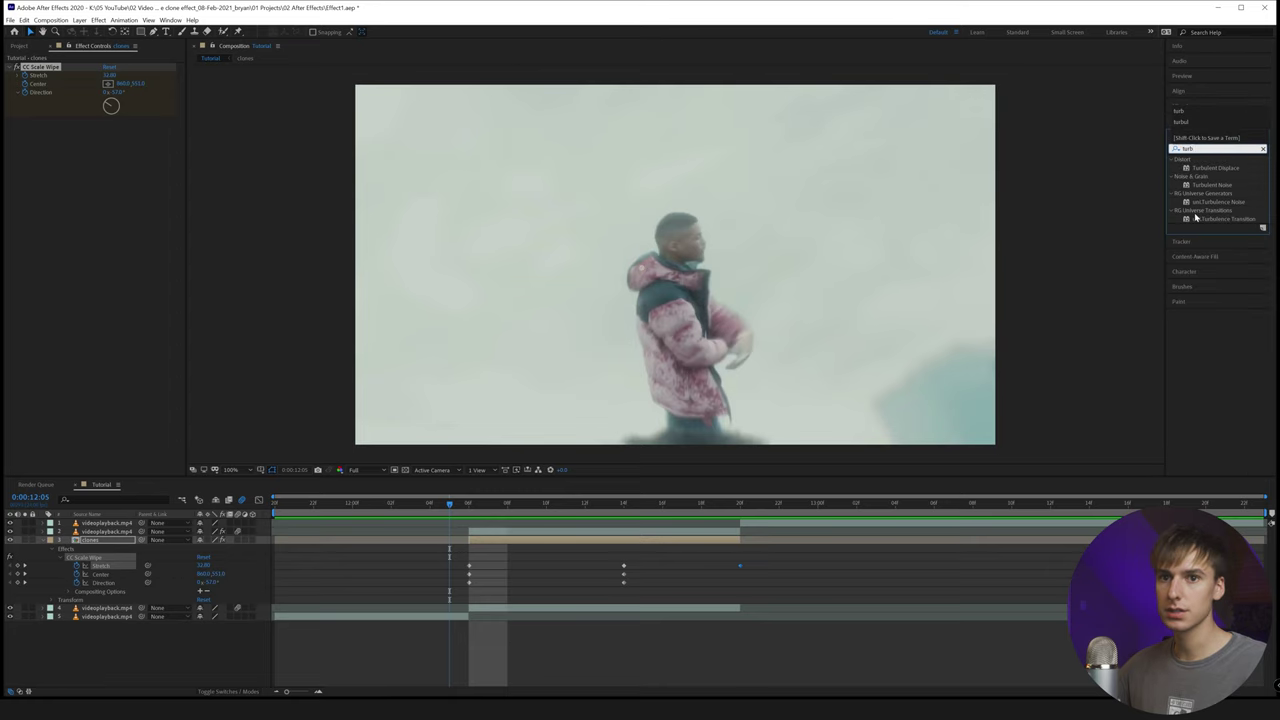
{"action": "left_click_drag", "start_coordinate": [1215, 167], "coordinate": [522, 546]}
Step: Adjust Turbulent Displace's Amount and reduce its Size at 0:00:12:13 for tighter waves in the clones
{"action": "left_click_drag", "start_coordinate": [451, 504], "coordinate": [605, 531]}
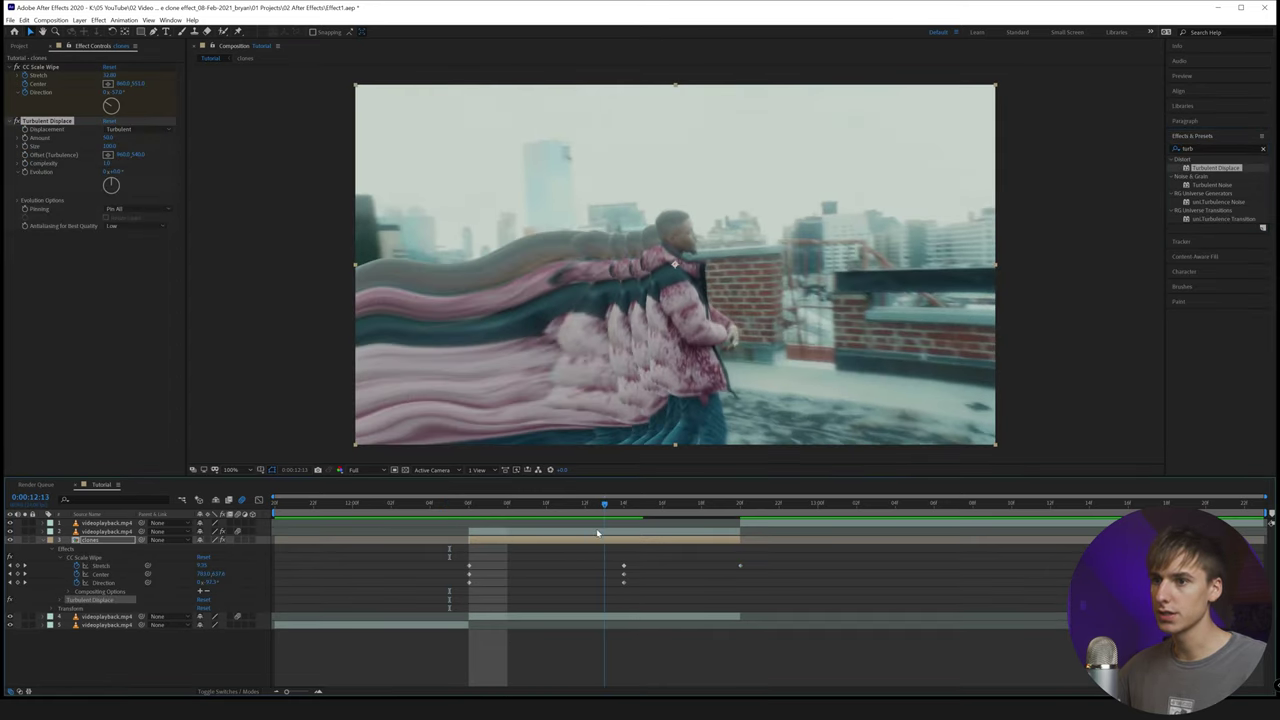
{"action": "mouse_move", "coordinate": [110, 147]}
{"action": "left_mouse_down"}
{"action": "mouse_move", "coordinate": [92, 147]}
{"action": "mouse_move", "coordinate": [110, 138]}
{"action": "left_mouse_up"}
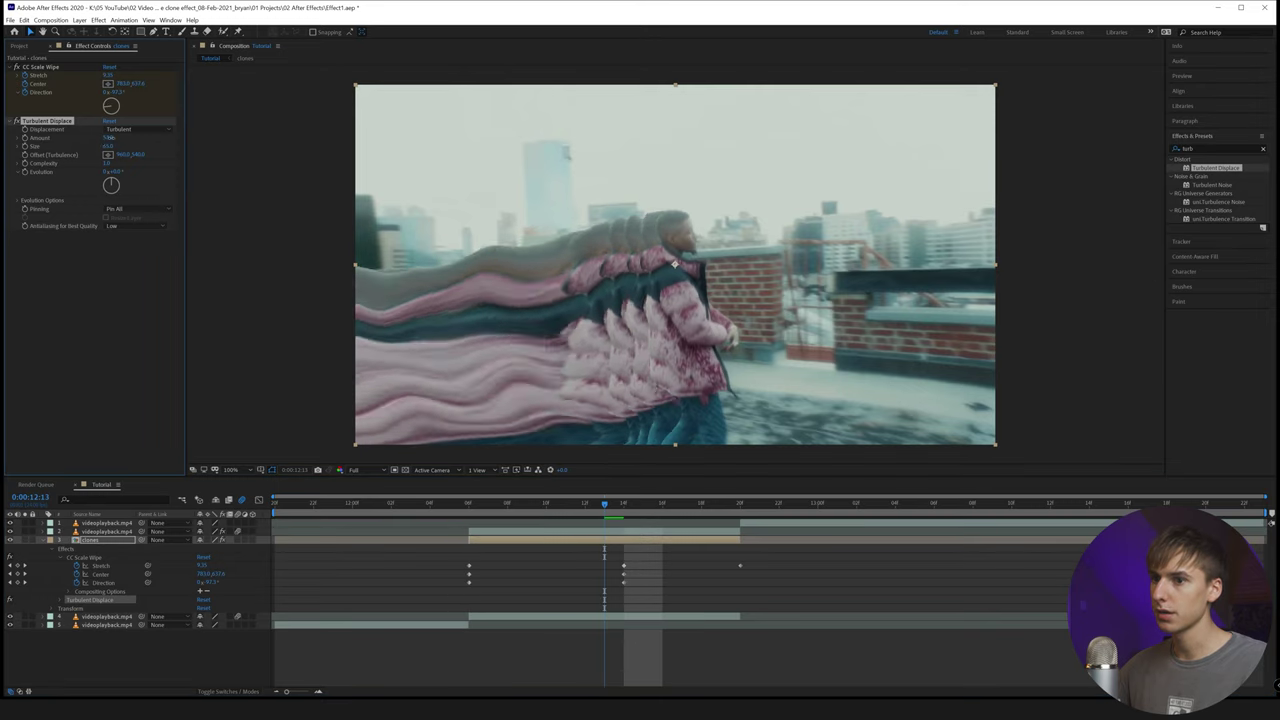
Step: Keyframe Turbulent Displace's Evolution from 0° at 0:00:12:06 to 148° at 0:00:12:19
{"action": "left_click", "coordinate": [468, 503]}
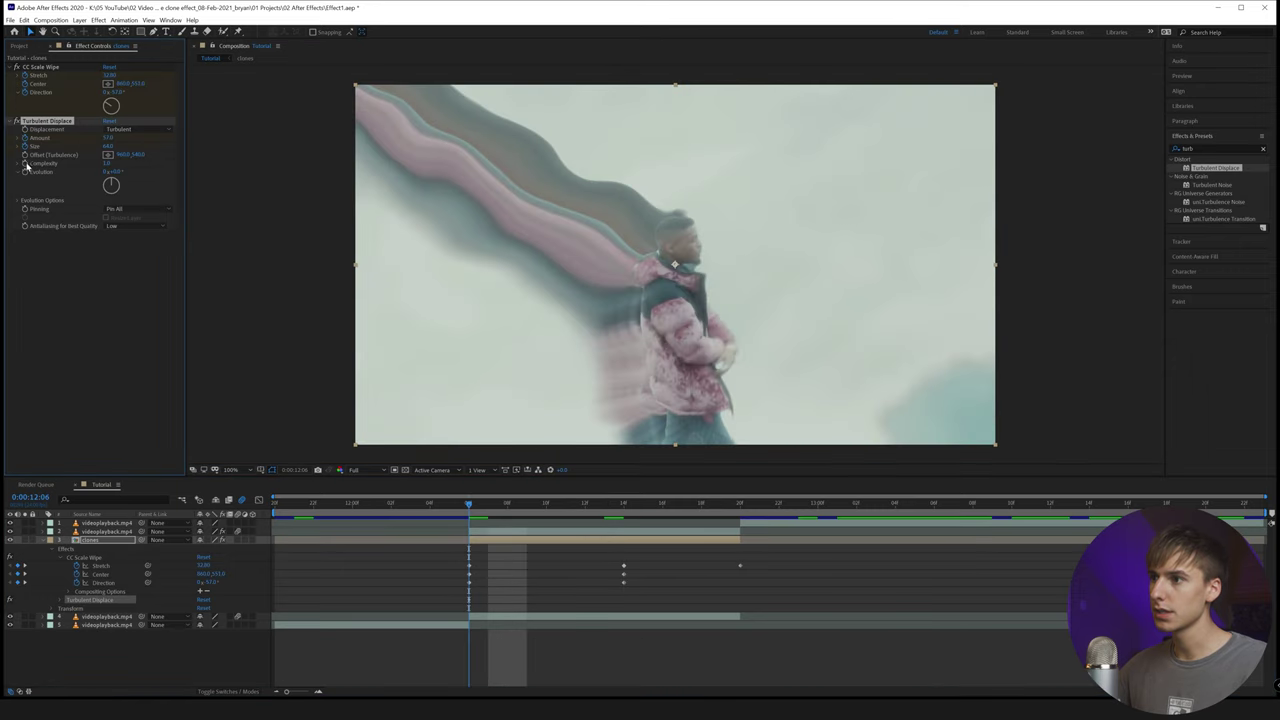
{"action": "left_click_drag", "start_coordinate": [622, 511], "coordinate": [722, 521]}
{"action": "left_click_drag", "start_coordinate": [117, 172], "coordinate": [167, 179]}
{"action": "left_click_drag", "start_coordinate": [725, 508], "coordinate": [449, 509]}
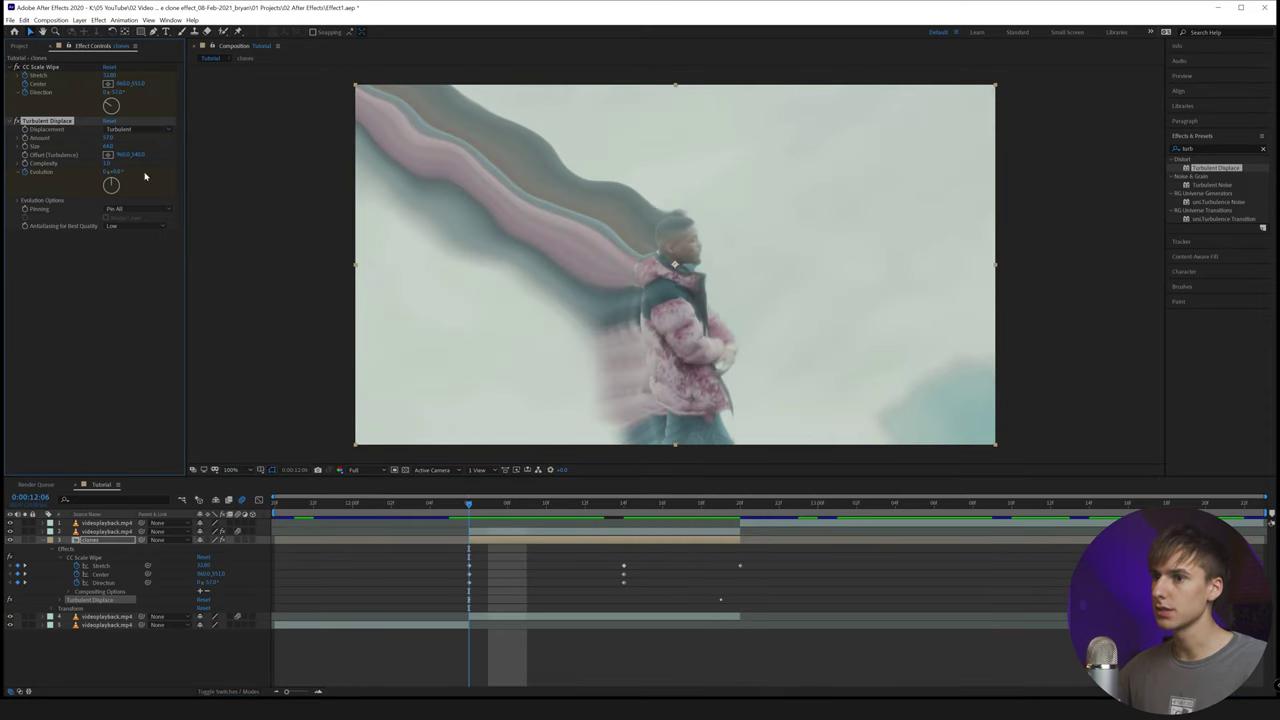
Step: Increase Turbulent Displace's Amount, set its Size to 130, and preview the animated distortion
{"action": "left_click_drag", "start_coordinate": [108, 148], "coordinate": [140, 148]}
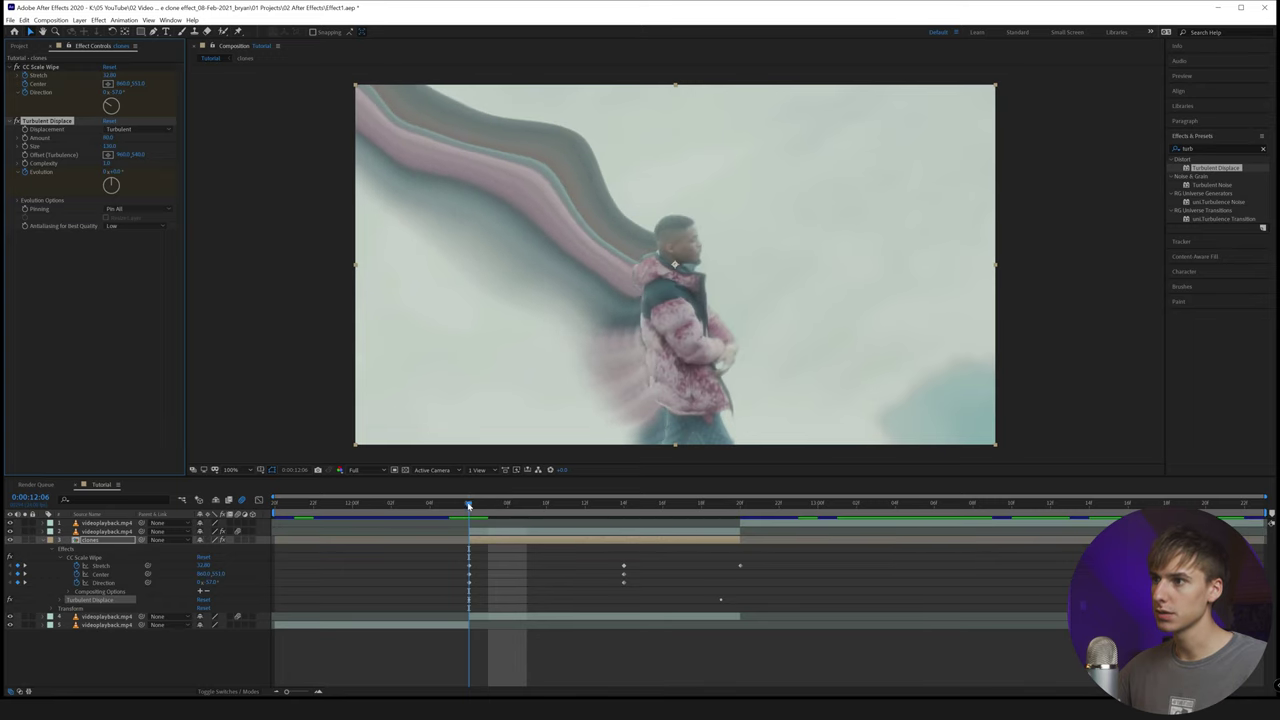
{"action": "mouse_move", "coordinate": [468, 506]}
{"action": "left_mouse_down"}
{"action": "mouse_move", "coordinate": [1025, 515]}
{"action": "mouse_move", "coordinate": [917, 525]}
{"action": "left_mouse_up"}
{"action": "left_click_drag", "start_coordinate": [696, 519], "coordinate": [978, 561]}
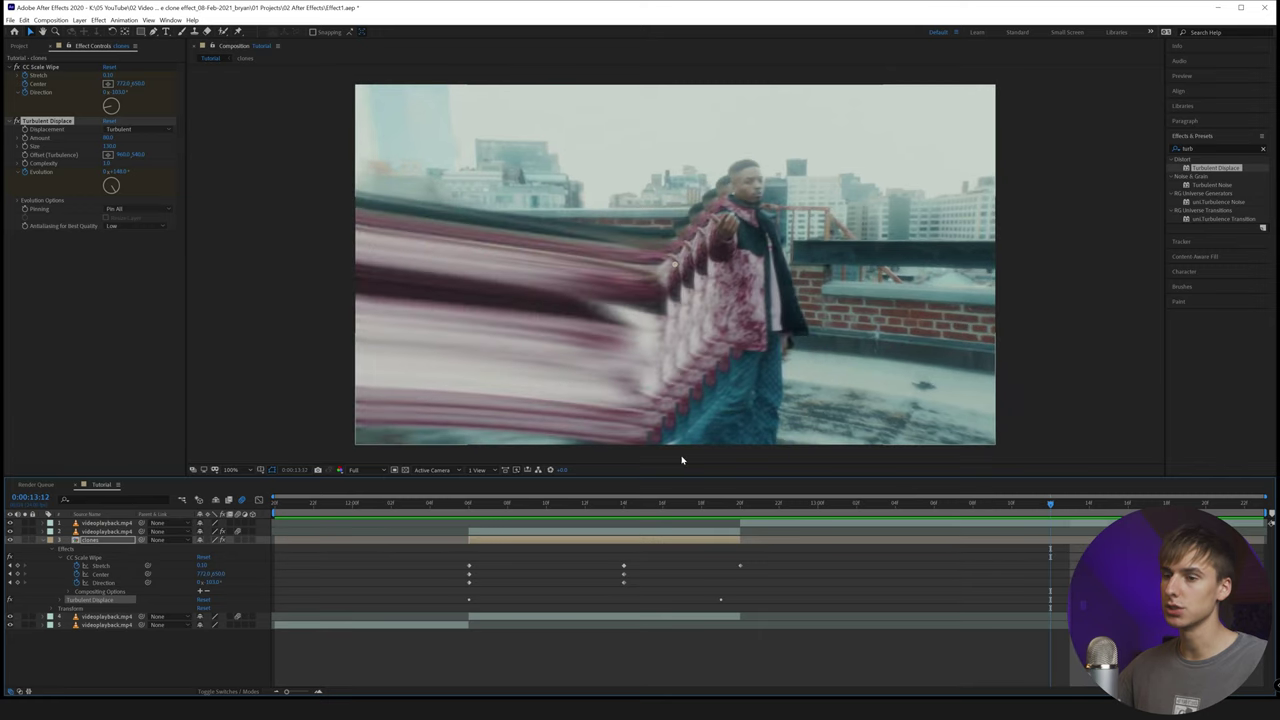
{"action": "left_click_drag", "start_coordinate": [708, 508], "coordinate": [1039, 512]}
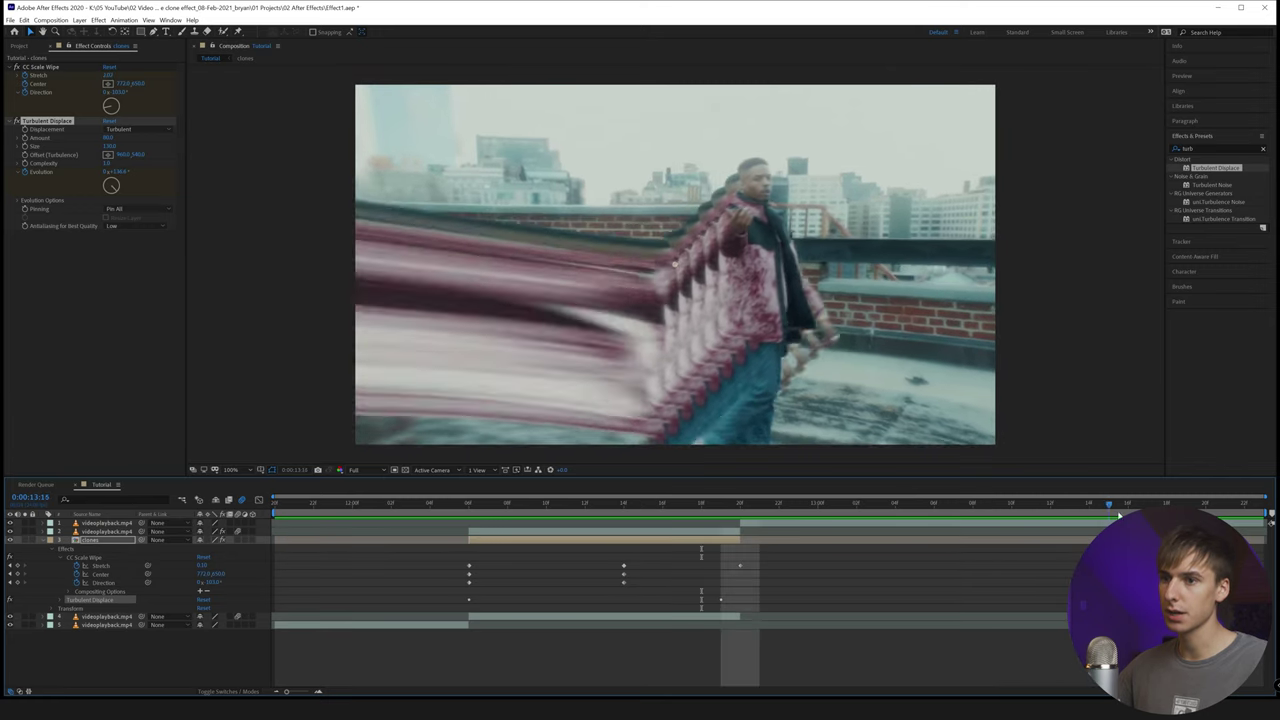
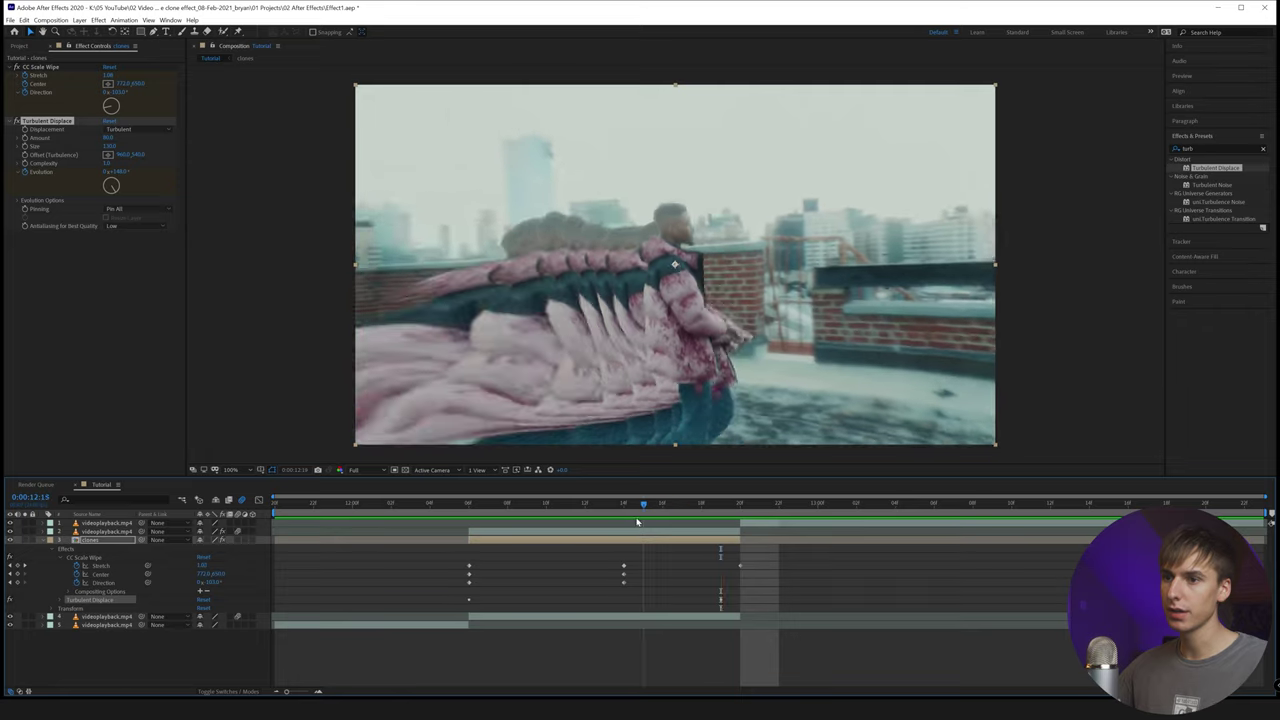
{"action": "key", "text": "space"}
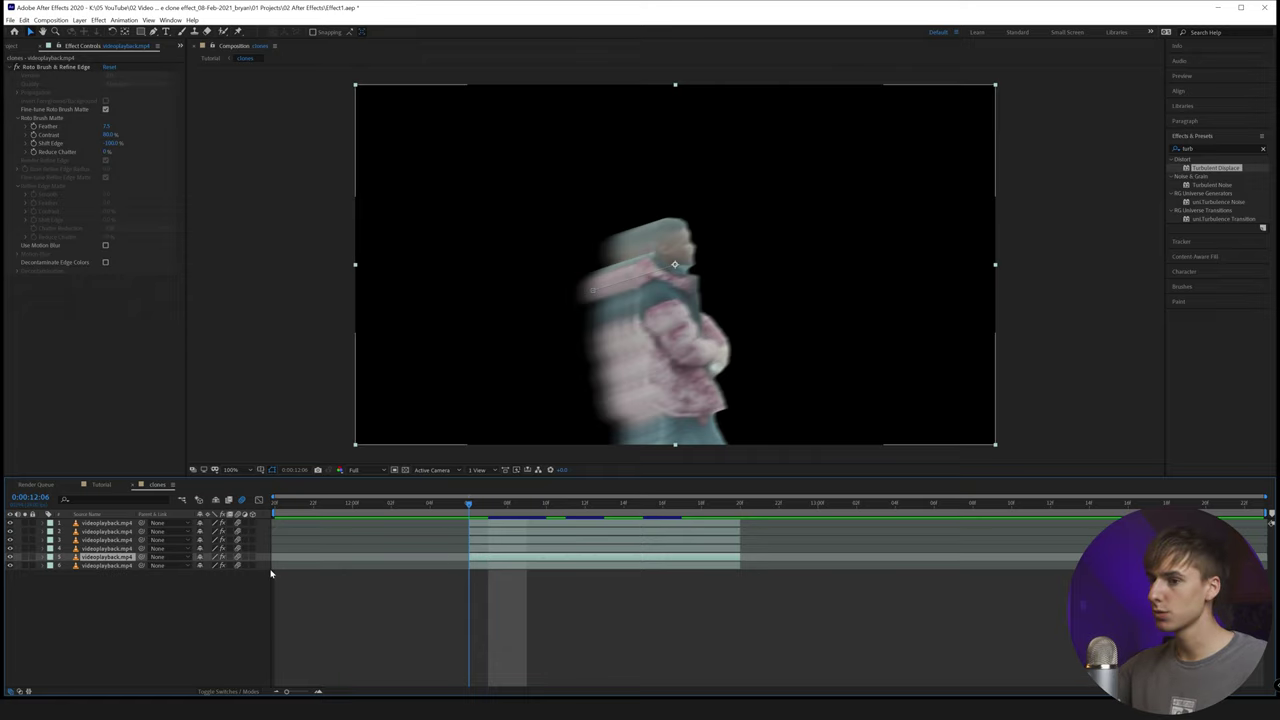
Step: Reveal the Position keyframes of all six video layers in the clones composition
{"action": "key", "text": "p"}
{"action": "left_click", "coordinate": [490, 549]}
{"action": "key", "text": "p"}
{"action": "left_click", "coordinate": [500, 582]}
{"action": "key", "text": "p"}
{"action": "left_click", "coordinate": [504, 548]}
{"action": "key", "text": "p"}
{"action": "key", "text": "p"}
{"action": "left_click", "coordinate": [505, 541]}
{"action": "key", "text": "p"}
{"action": "left_click", "coordinate": [506, 533]}
{"action": "key", "text": "p"}
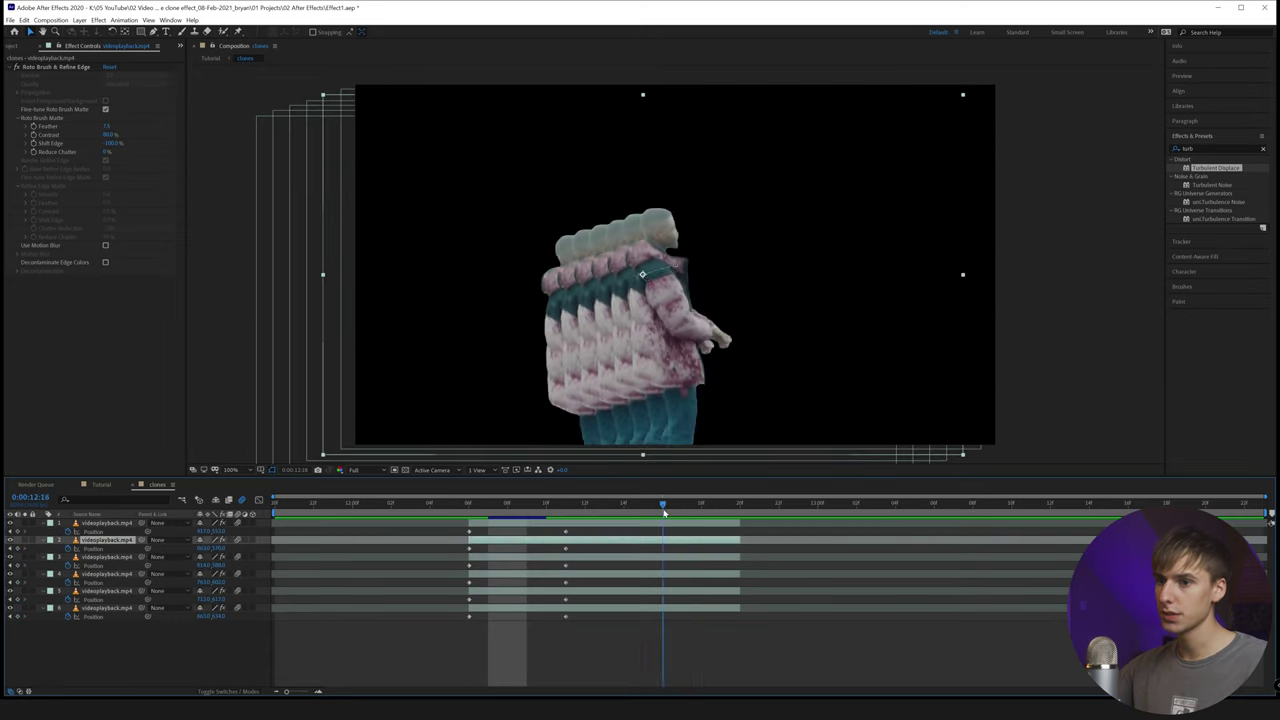
{"action": "mouse_move", "coordinate": [664, 513]}
{"action": "left_mouse_down"}
{"action": "mouse_move", "coordinate": [703, 512]}
{"action": "mouse_move", "coordinate": [663, 505]}
{"action": "left_mouse_up"}
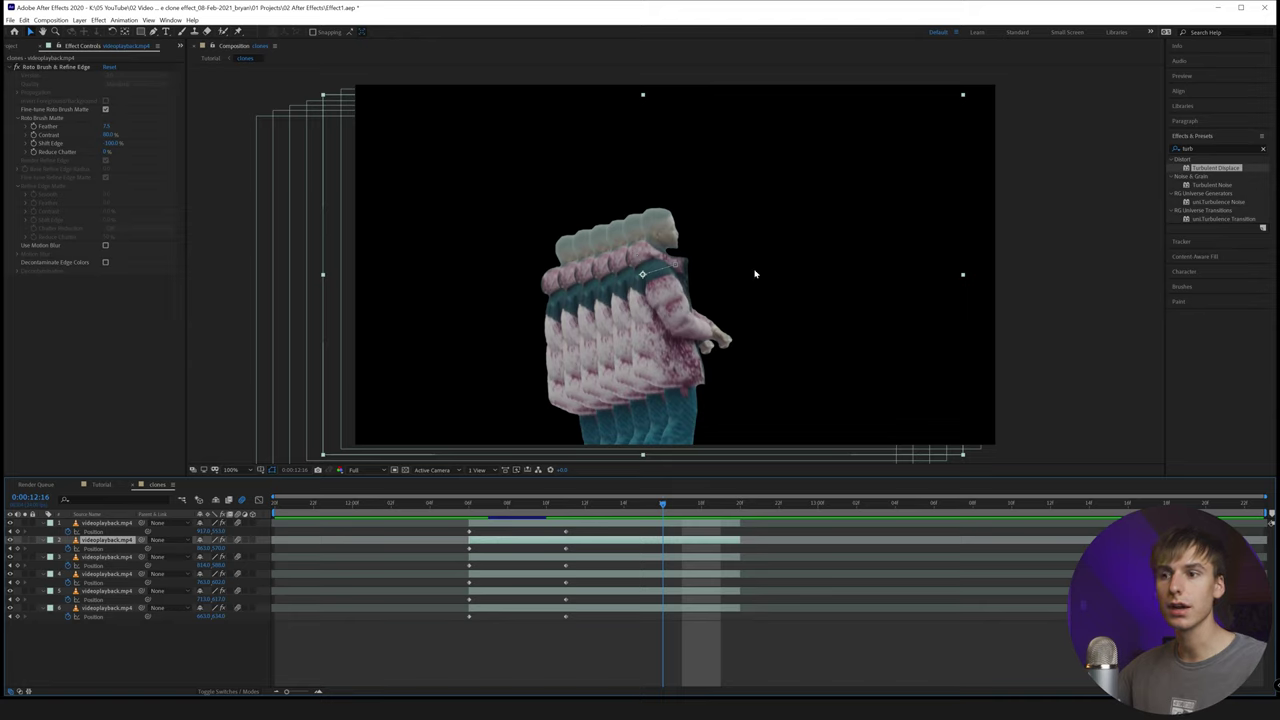
{"action": "left_click_drag", "start_coordinate": [617, 275], "coordinate": [623, 250]}
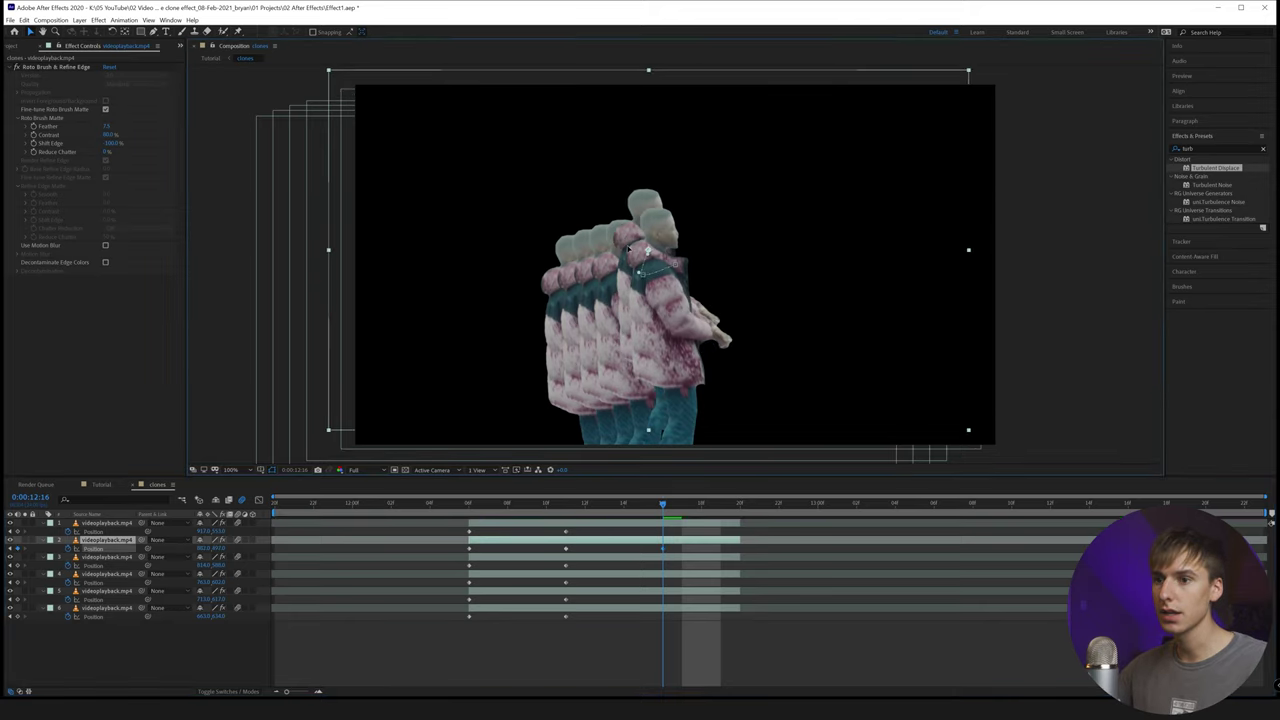
{"action": "key", "text": "ctrl+z"}
Step: Keyframe the clones at 0:00:12:19 in a diagonal rising behind the man, and shift those keyframes to 0:00:12:20
{"action": "left_click", "coordinate": [719, 505]}
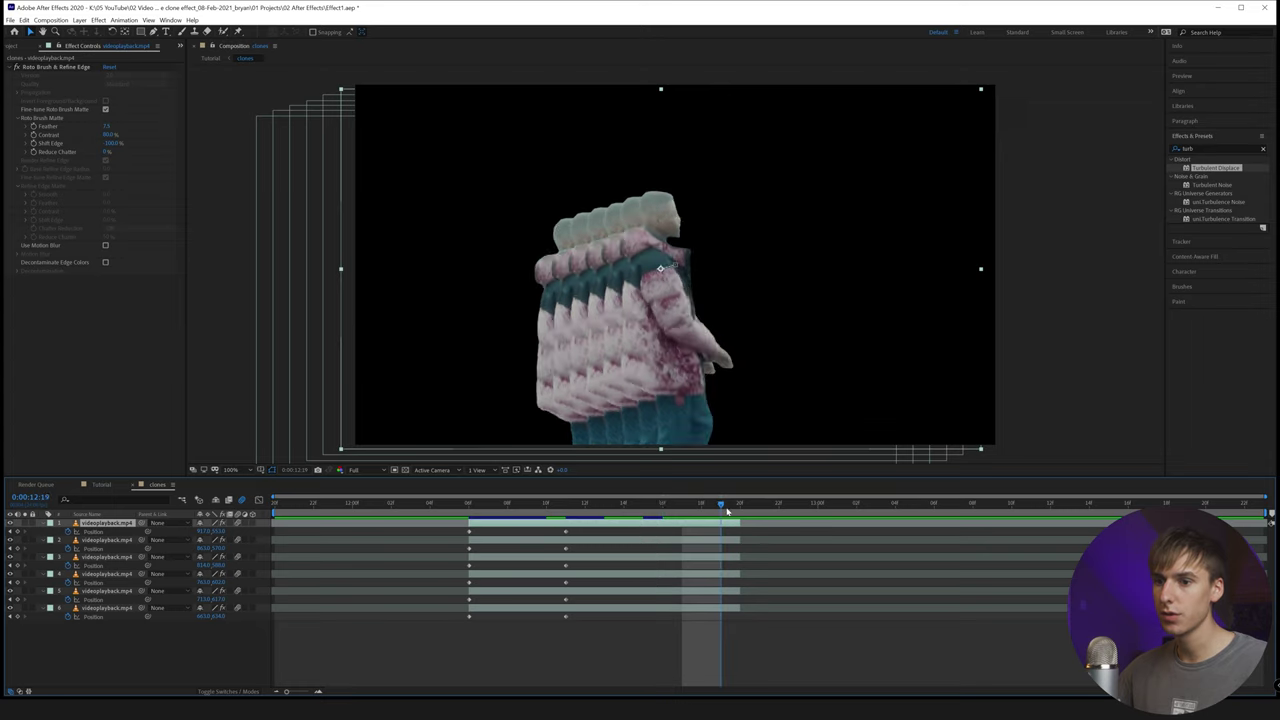
{"action": "mouse_move", "coordinate": [643, 258]}
{"action": "left_mouse_down"}
{"action": "mouse_move", "coordinate": [651, 245]}
{"action": "mouse_move", "coordinate": [615, 260]}
{"action": "mouse_move", "coordinate": [618, 225]}
{"action": "mouse_move", "coordinate": [603, 236]}
{"action": "mouse_move", "coordinate": [603, 217]}
{"action": "left_mouse_up"}
{"action": "left_click_drag", "start_coordinate": [578, 274], "coordinate": [571, 194]}
{"action": "mouse_move", "coordinate": [519, 232]}
{"action": "left_mouse_down"}
{"action": "mouse_move", "coordinate": [513, 208]}
{"action": "mouse_move", "coordinate": [526, 246]}
{"action": "left_mouse_up"}
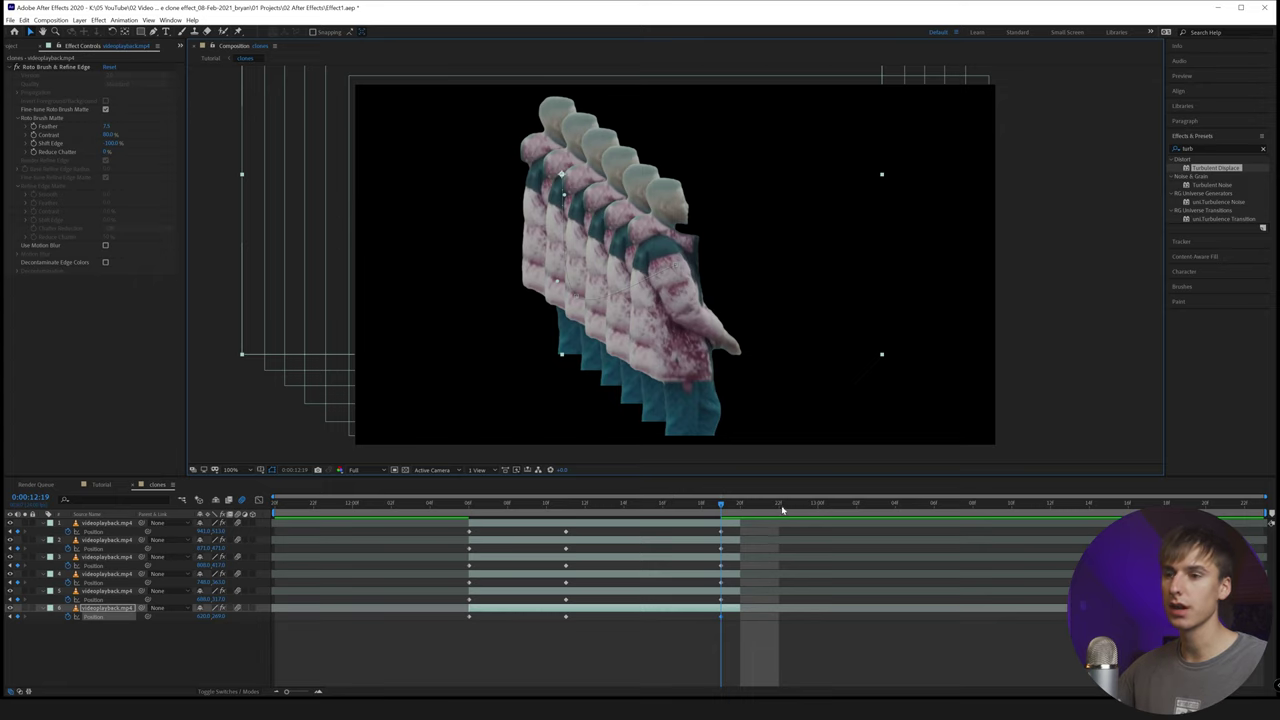
{"action": "left_click_drag", "start_coordinate": [728, 679], "coordinate": [738, 535]}
{"action": "key", "text": "space"}
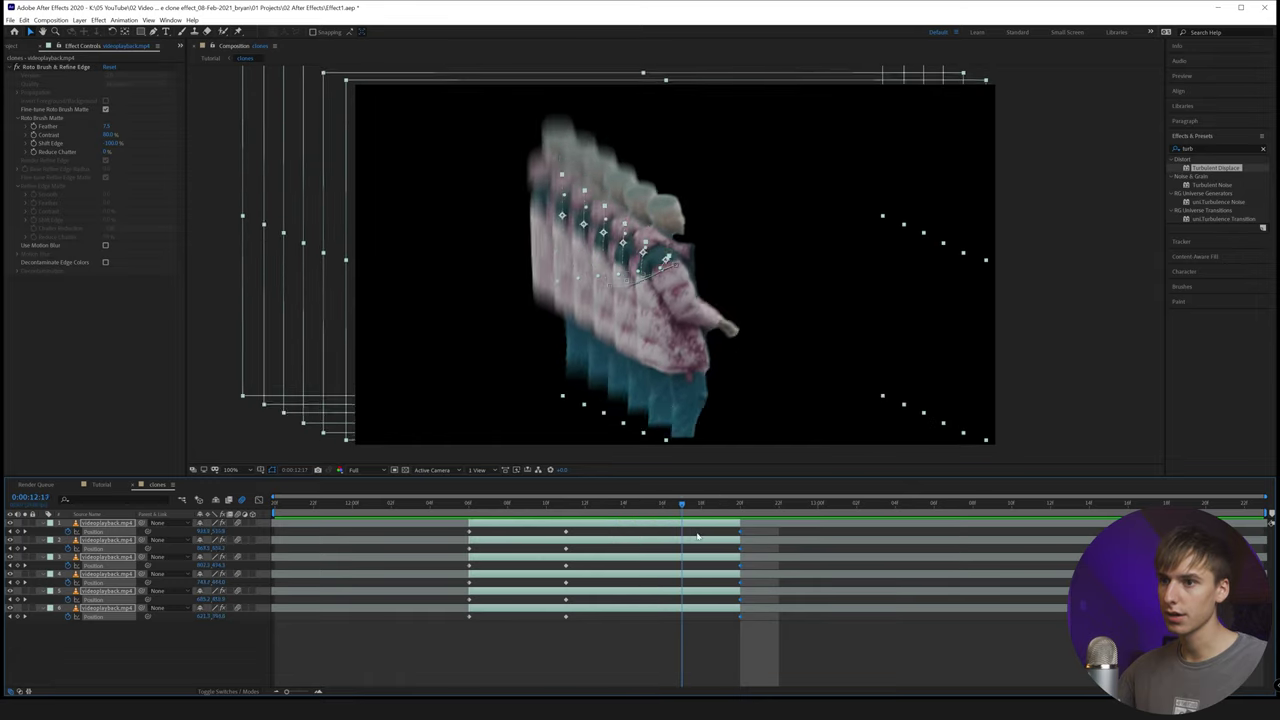
Step: Apply Easy Ease to all Position keyframes of the six clone layers
{"action": "left_click_drag", "start_coordinate": [817, 692], "coordinate": [506, 534]}
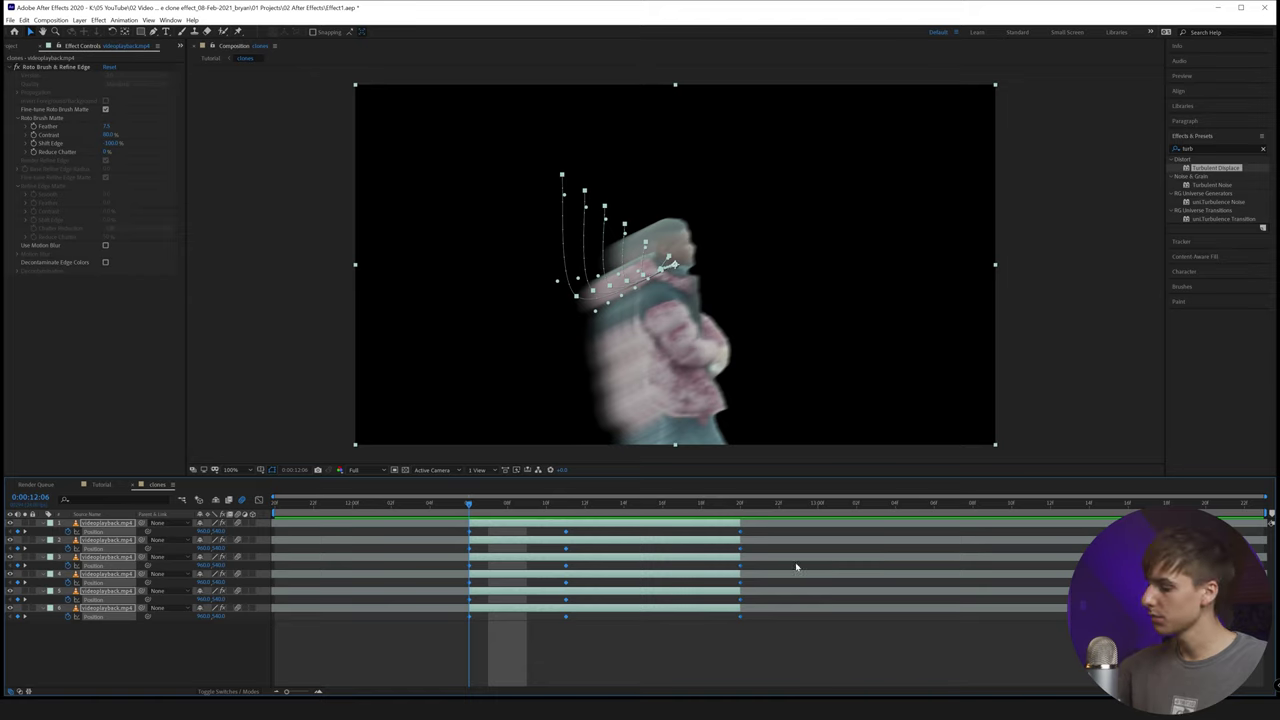
{"action": "key", "text": "F9"}
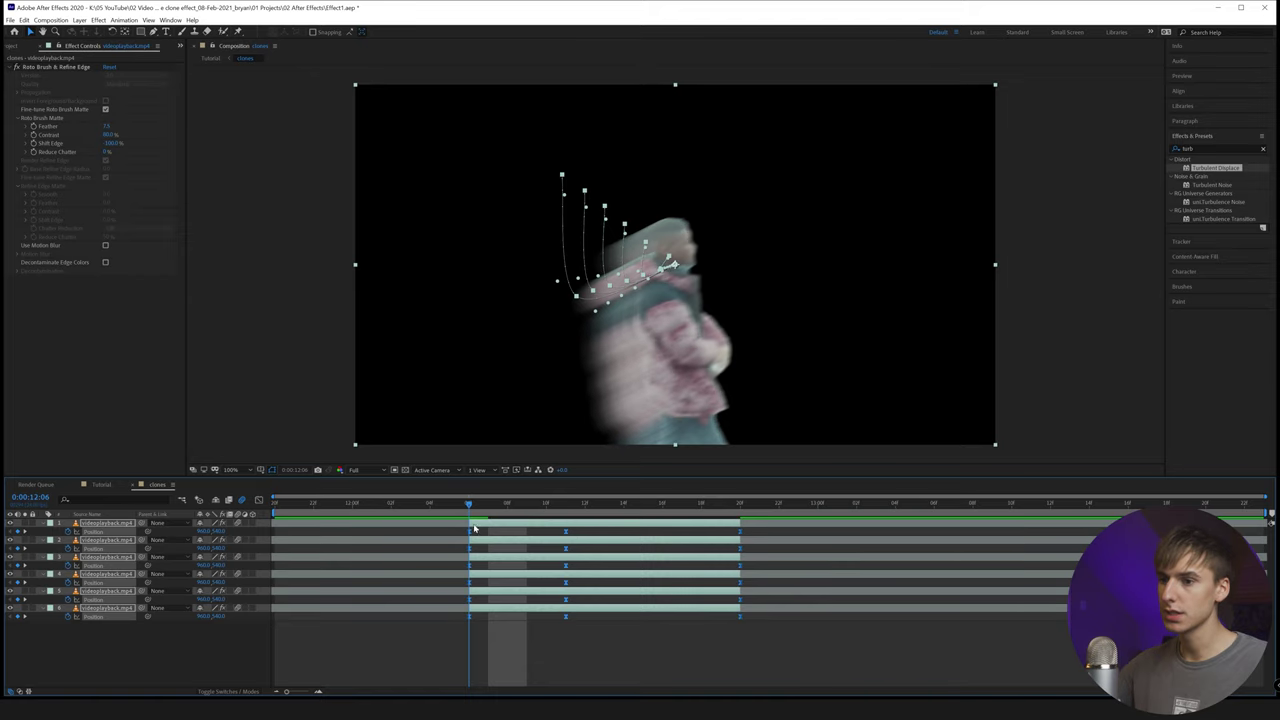
{"action": "mouse_move", "coordinate": [467, 507]}
{"action": "left_mouse_down"}
{"action": "mouse_move", "coordinate": [680, 510]}
{"action": "mouse_move", "coordinate": [468, 510]}
{"action": "left_mouse_up"}
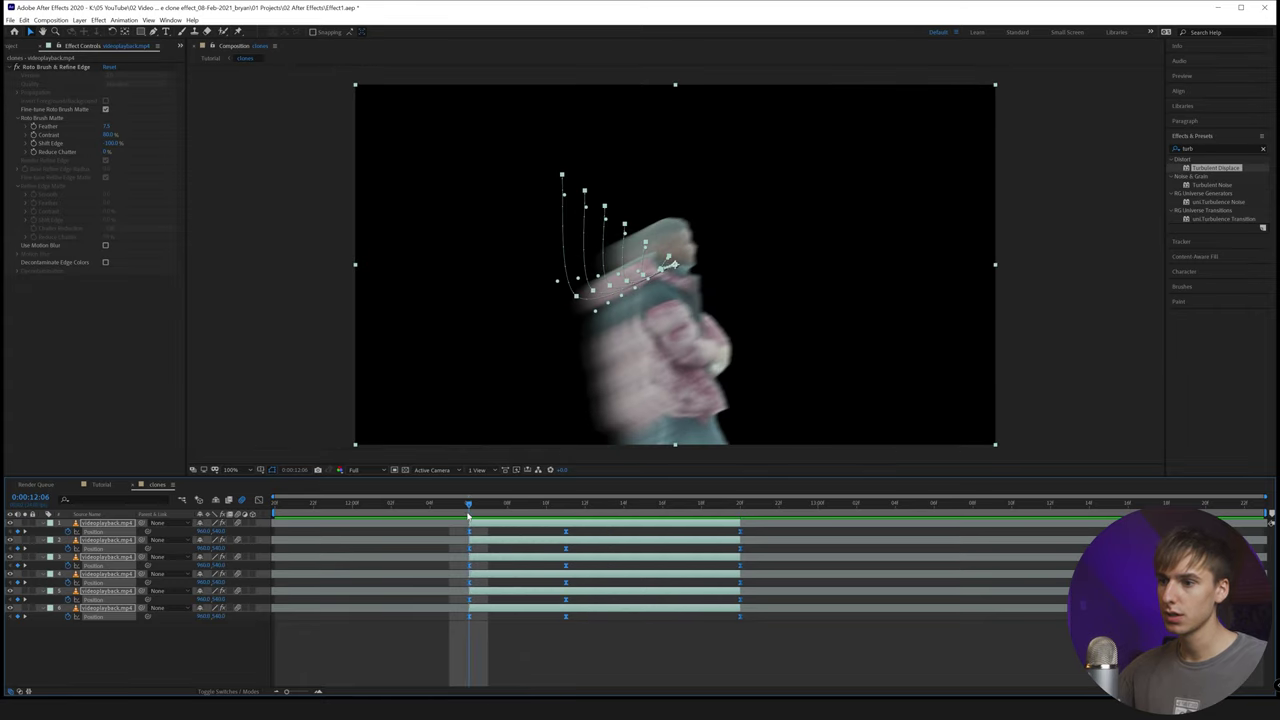
Step: Reshape the clones' Position speed curves in the Graph Editor so both movements start slowly and peak late
{"action": "key", "text": "shift+F3"}
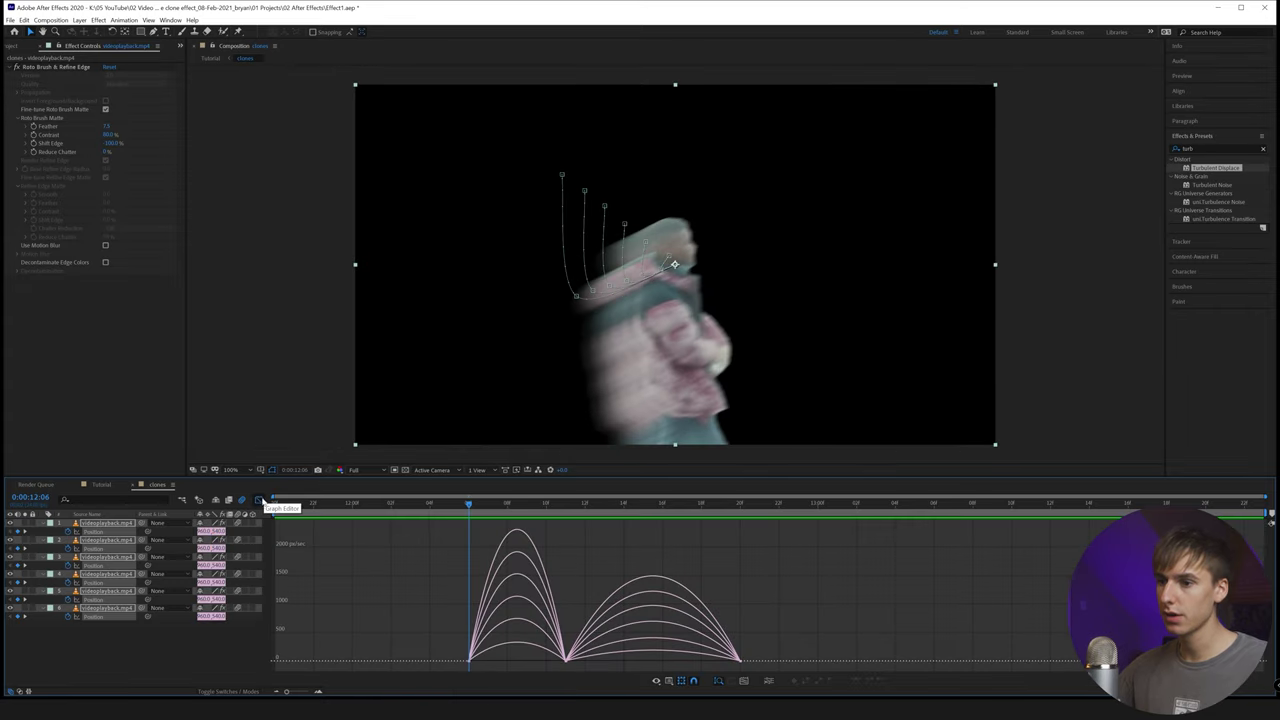
{"action": "left_click_drag", "start_coordinate": [482, 660], "coordinate": [508, 662]}
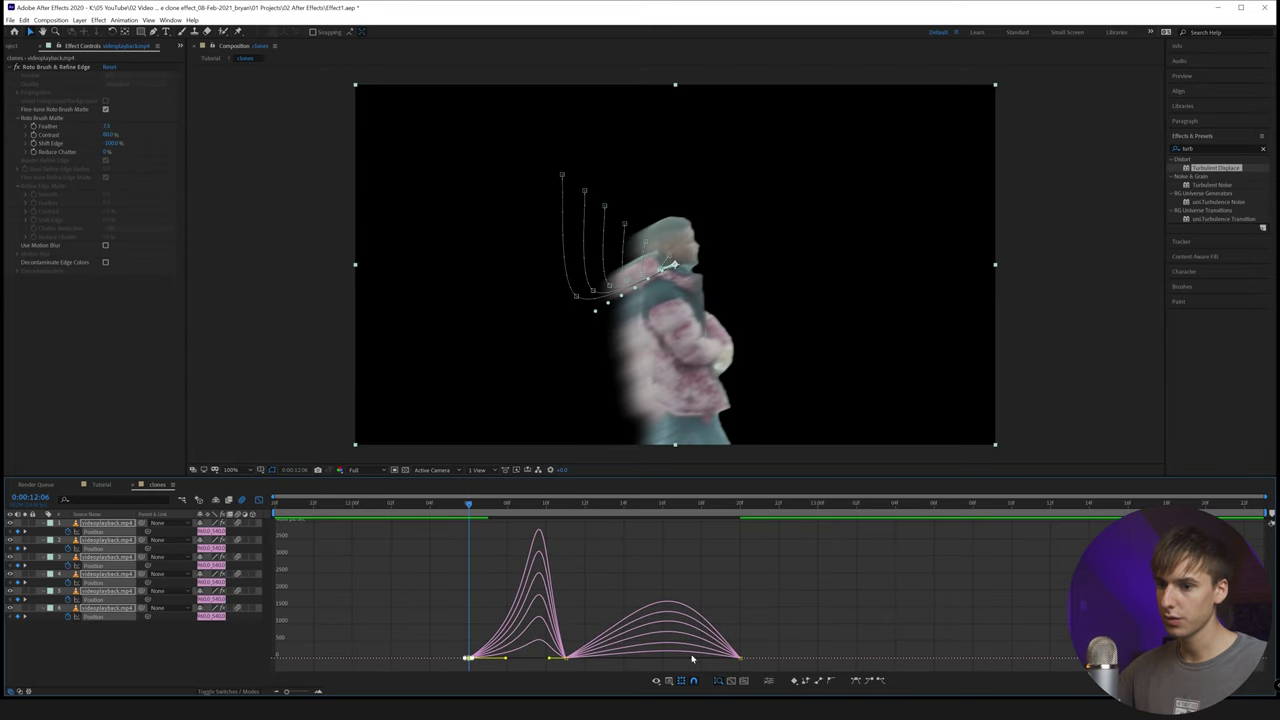
{"action": "left_click", "coordinate": [641, 664]}
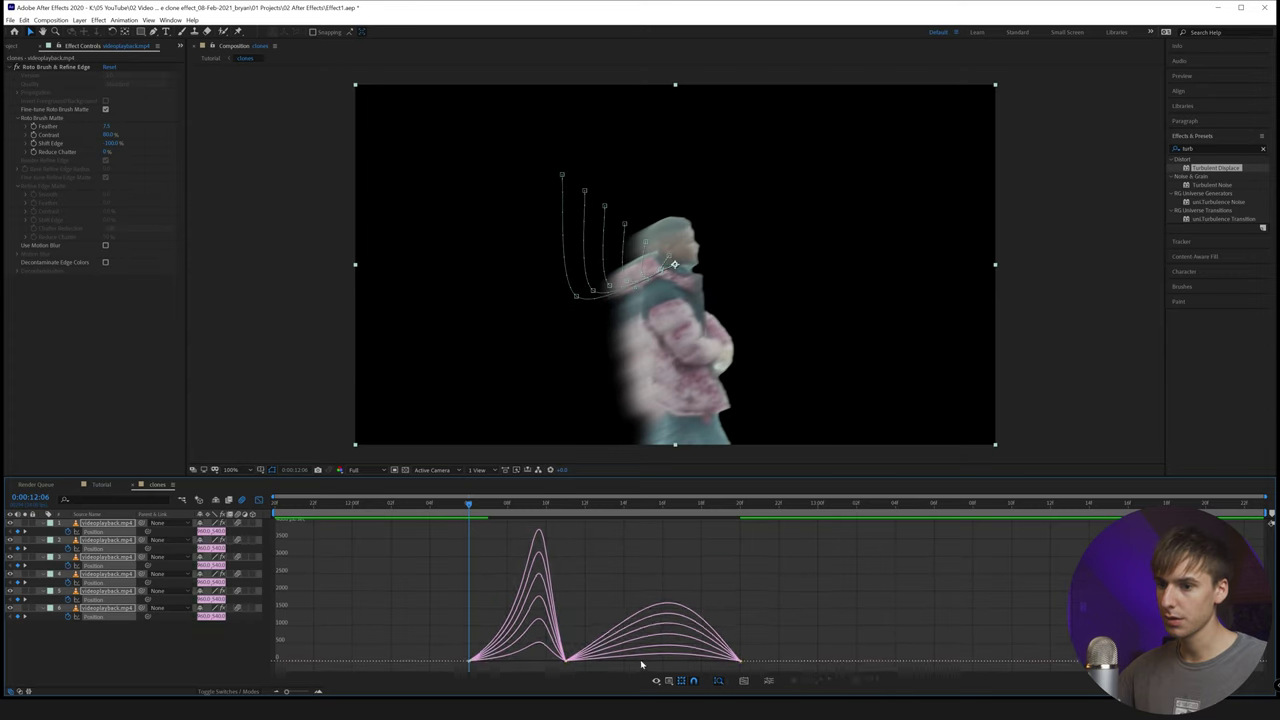
{"action": "double_click", "coordinate": [698, 653]}
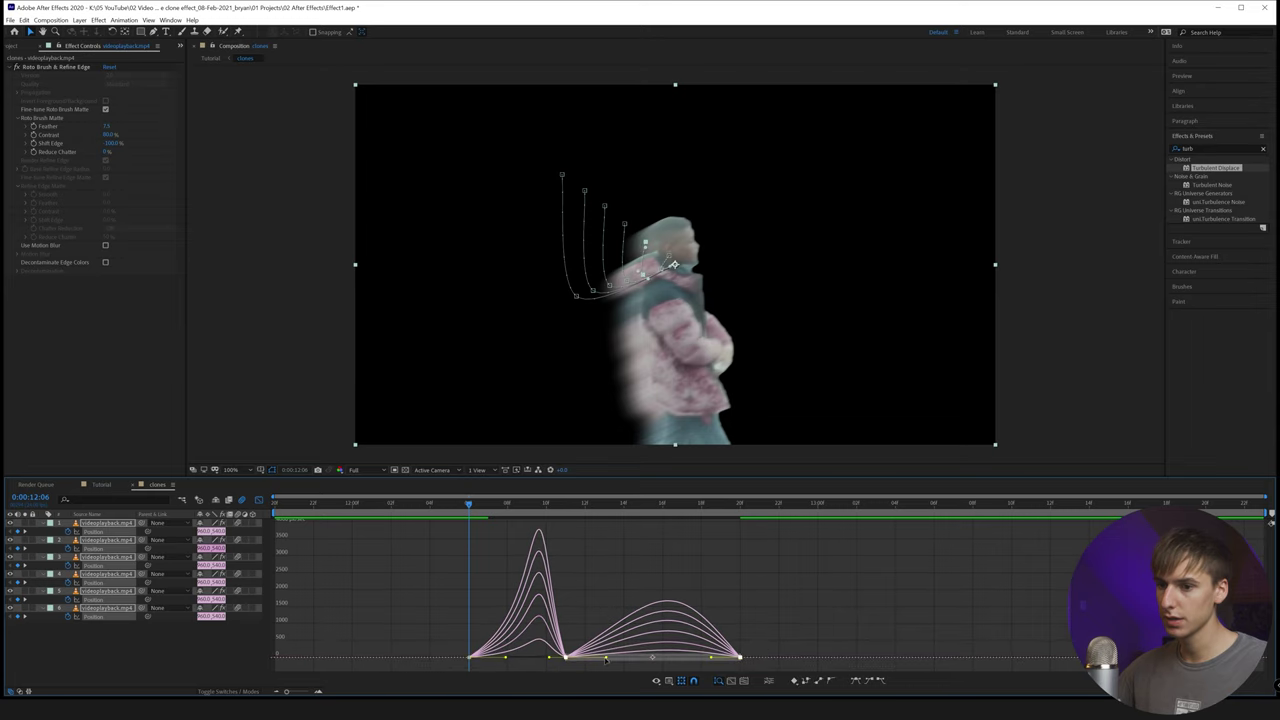
{"action": "left_click_drag", "start_coordinate": [582, 669], "coordinate": [626, 657]}
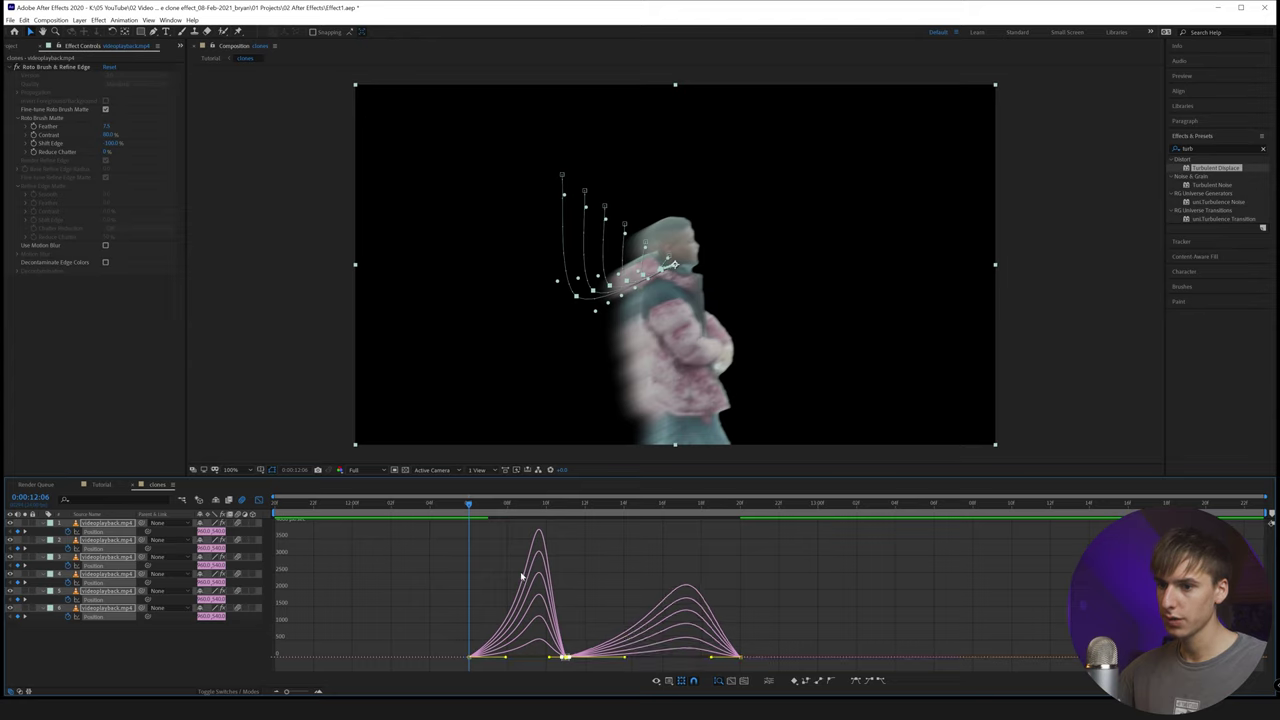
Step: Preview the eased clone movement in the clones composition and in the Tutorial composition
{"action": "key", "text": "space"}
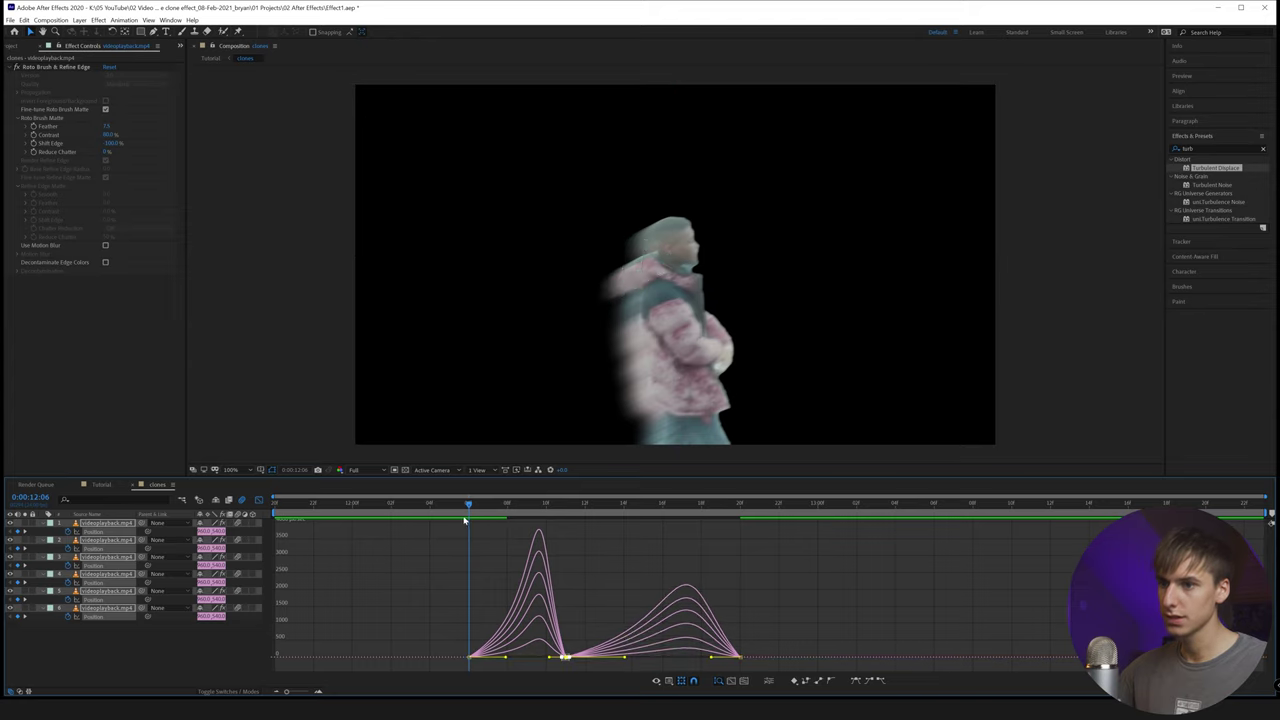
{"action": "left_click_drag", "start_coordinate": [459, 507], "coordinate": [505, 514]}
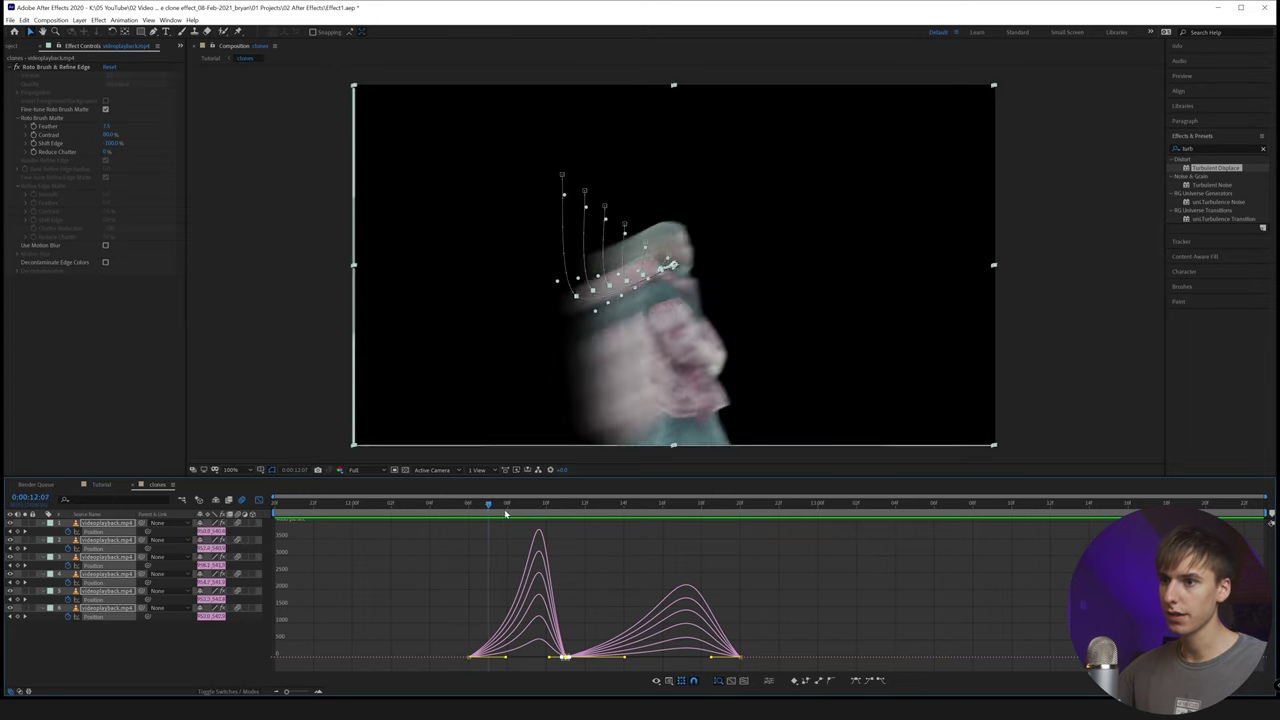
{"action": "key", "text": "space"}
{"action": "key", "text": "space"}
{"action": "left_click_drag", "start_coordinate": [472, 511], "coordinate": [450, 527]}
{"action": "key", "text": "space"}
{"action": "left_click", "coordinate": [106, 485]}
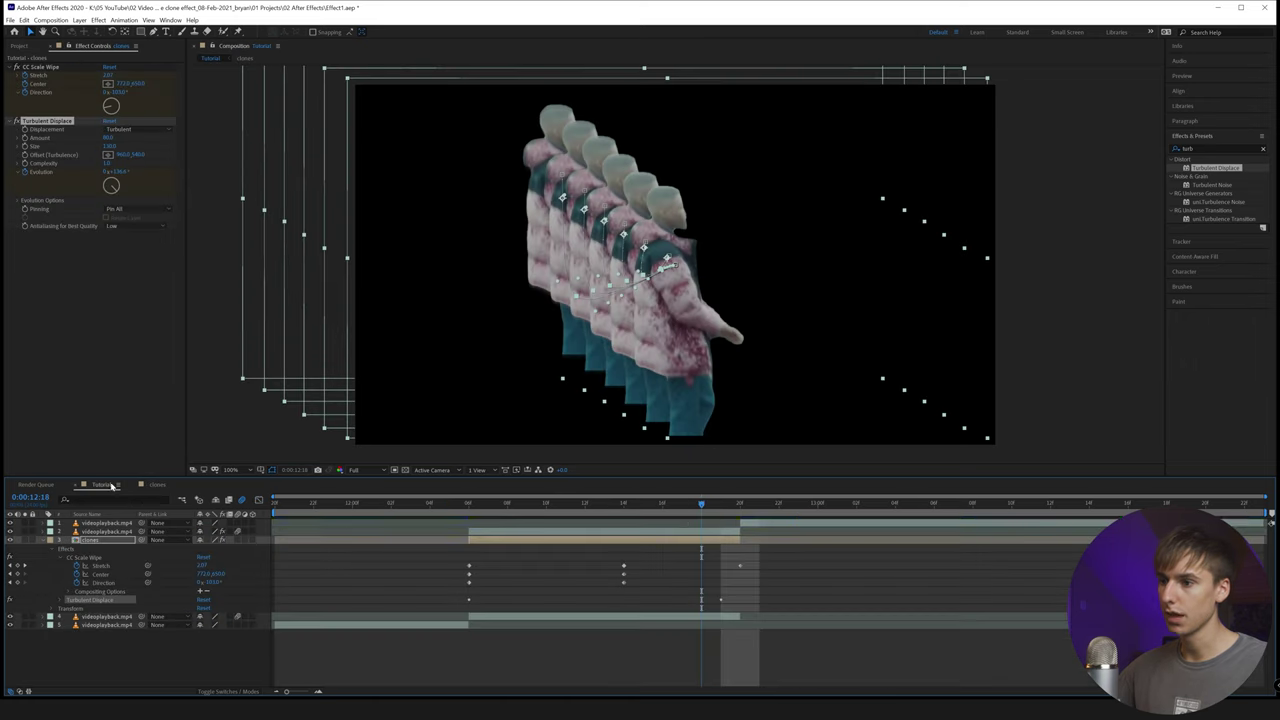
{"action": "left_click_drag", "start_coordinate": [714, 515], "coordinate": [384, 521]}
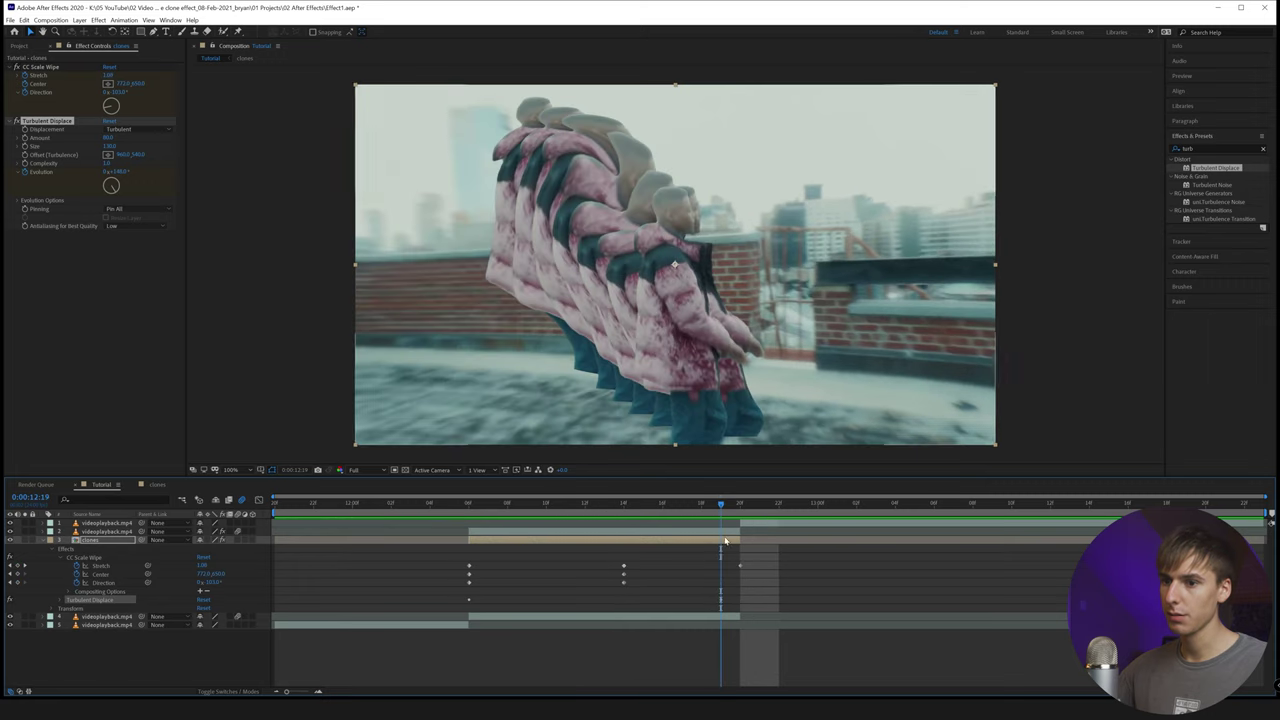
{"action": "left_click", "coordinate": [725, 545]}
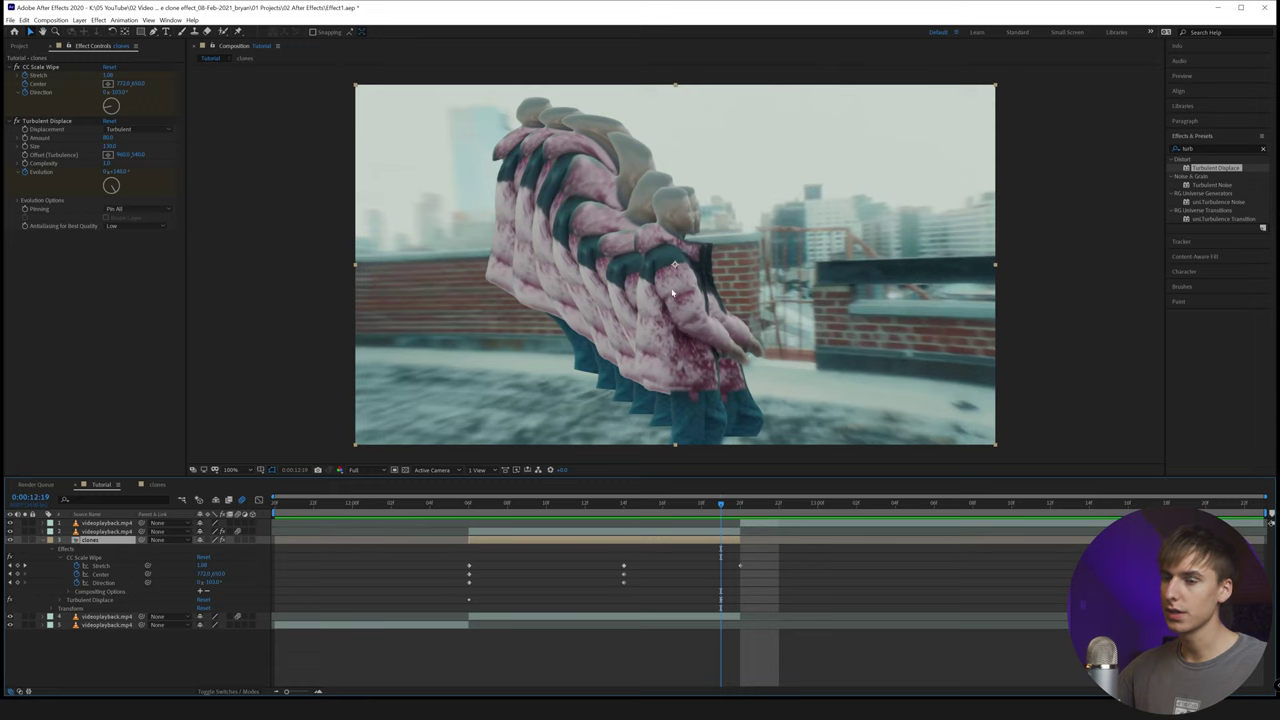
Step: Set CC Scale Wipe's Direction to -146° at 0:00:12:14 and replace its final Stretch keyframe with a higher value
{"action": "mouse_move", "coordinate": [734, 512]}
{"action": "left_mouse_down"}
{"action": "mouse_move", "coordinate": [750, 512]}
{"action": "mouse_move", "coordinate": [660, 512]}
{"action": "mouse_move", "coordinate": [710, 512]}
{"action": "left_mouse_up"}
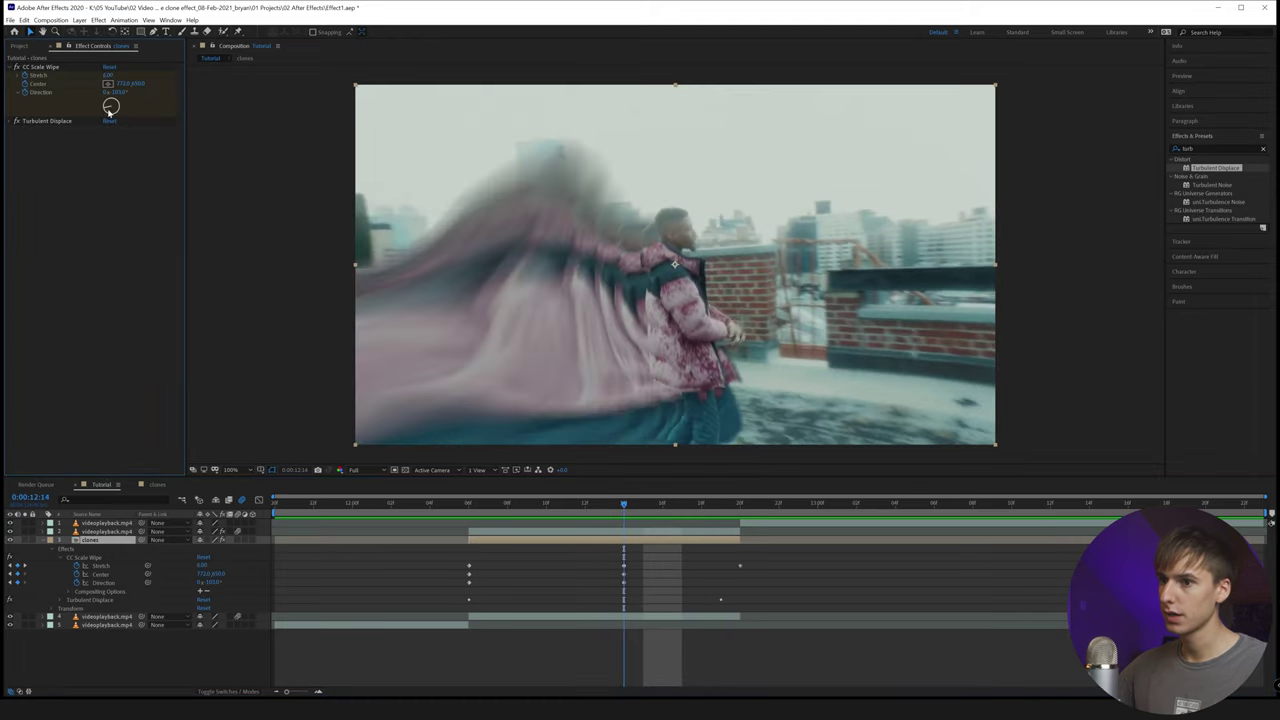
{"action": "left_click_drag", "start_coordinate": [110, 112], "coordinate": [108, 105]}
{"action": "mouse_move", "coordinate": [634, 510]}
{"action": "left_mouse_down"}
{"action": "mouse_move", "coordinate": [740, 508]}
{"action": "mouse_move", "coordinate": [723, 513]}
{"action": "left_mouse_up"}
{"action": "key", "text": "Delete"}
{"action": "left_click_drag", "start_coordinate": [108, 75], "coordinate": [135, 74]}
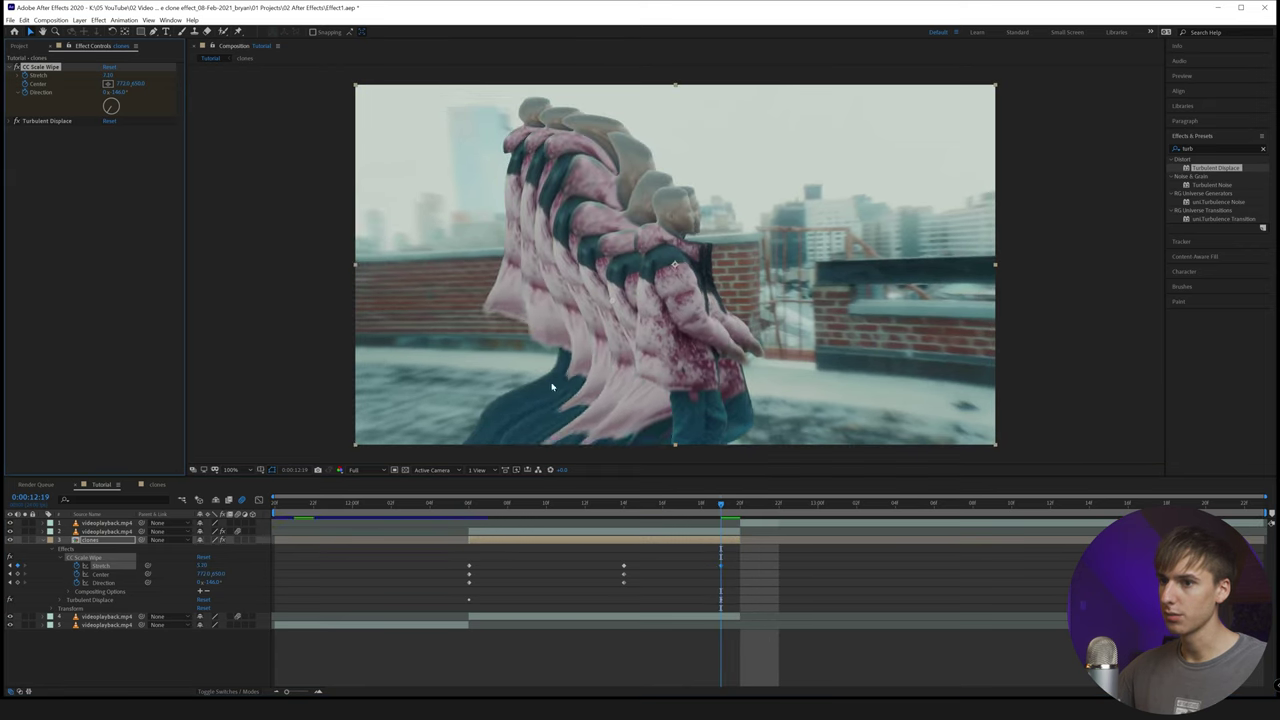
Step: Lower Turbulent Displace's Amount for a subtler distortion and collapse the clones layer's properties
{"action": "left_click", "coordinate": [16, 120]}
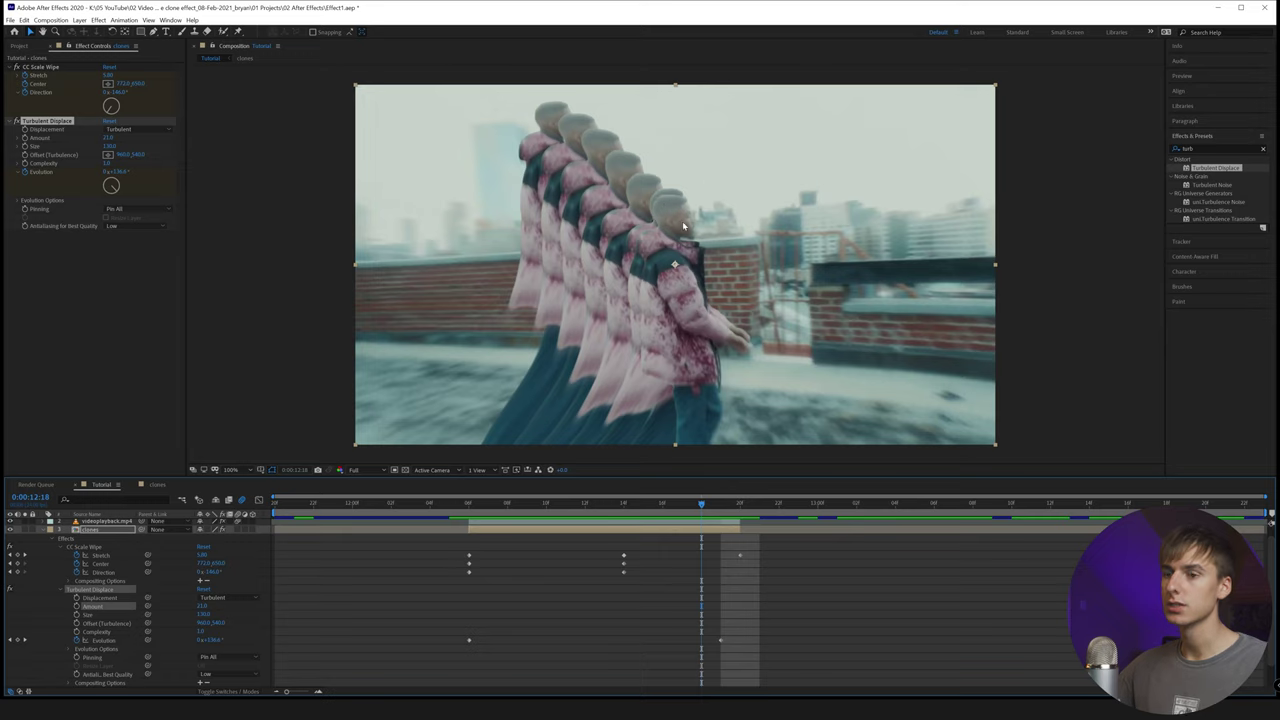
{"action": "left_click", "coordinate": [43, 531]}
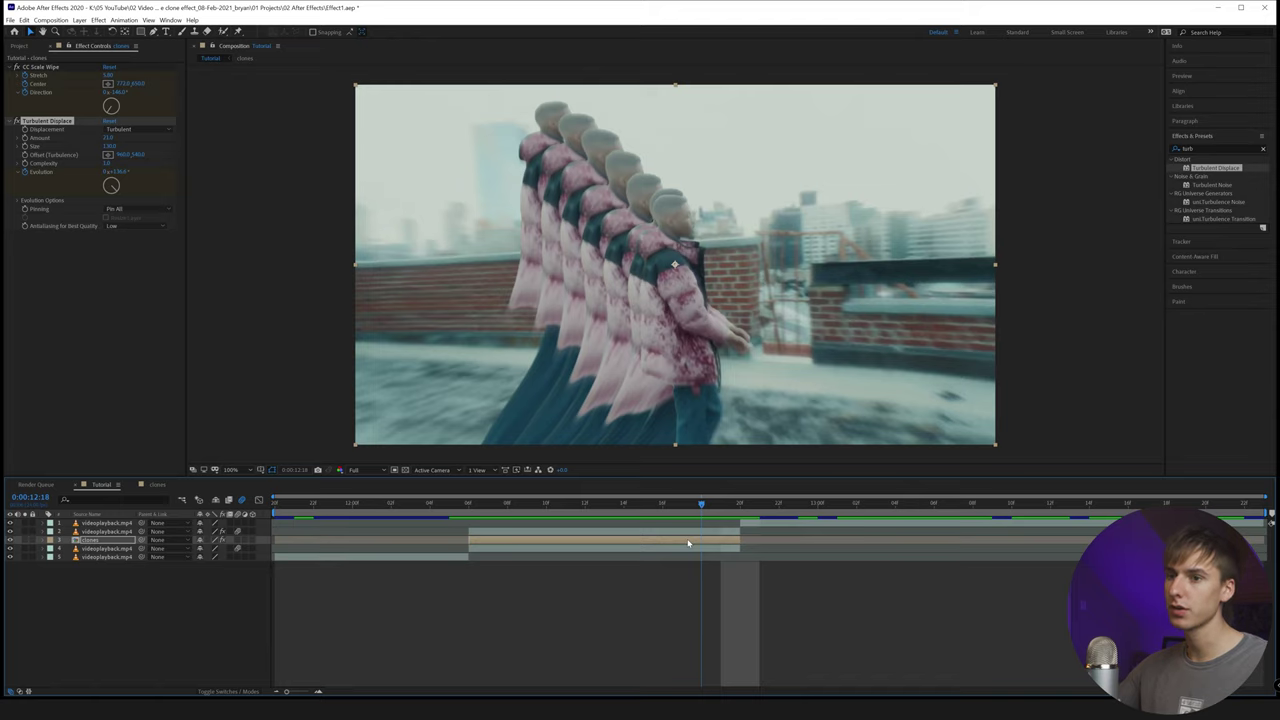
Step: Play and scrub through the Tutorial composition to review the finished clone trail effect
{"action": "left_click_drag", "start_coordinate": [689, 508], "coordinate": [449, 508]}
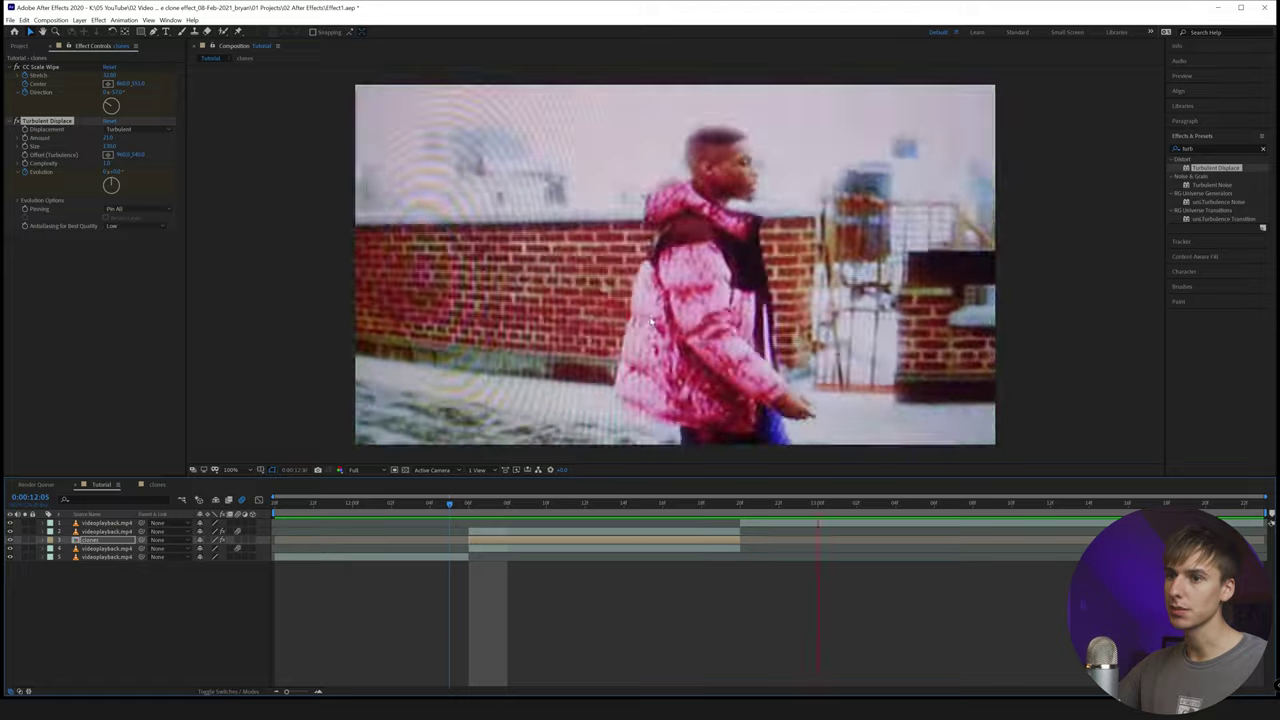
{"action": "left_click", "coordinate": [468, 505]}
{"action": "left_click_drag", "start_coordinate": [468, 505], "coordinate": [731, 521]}
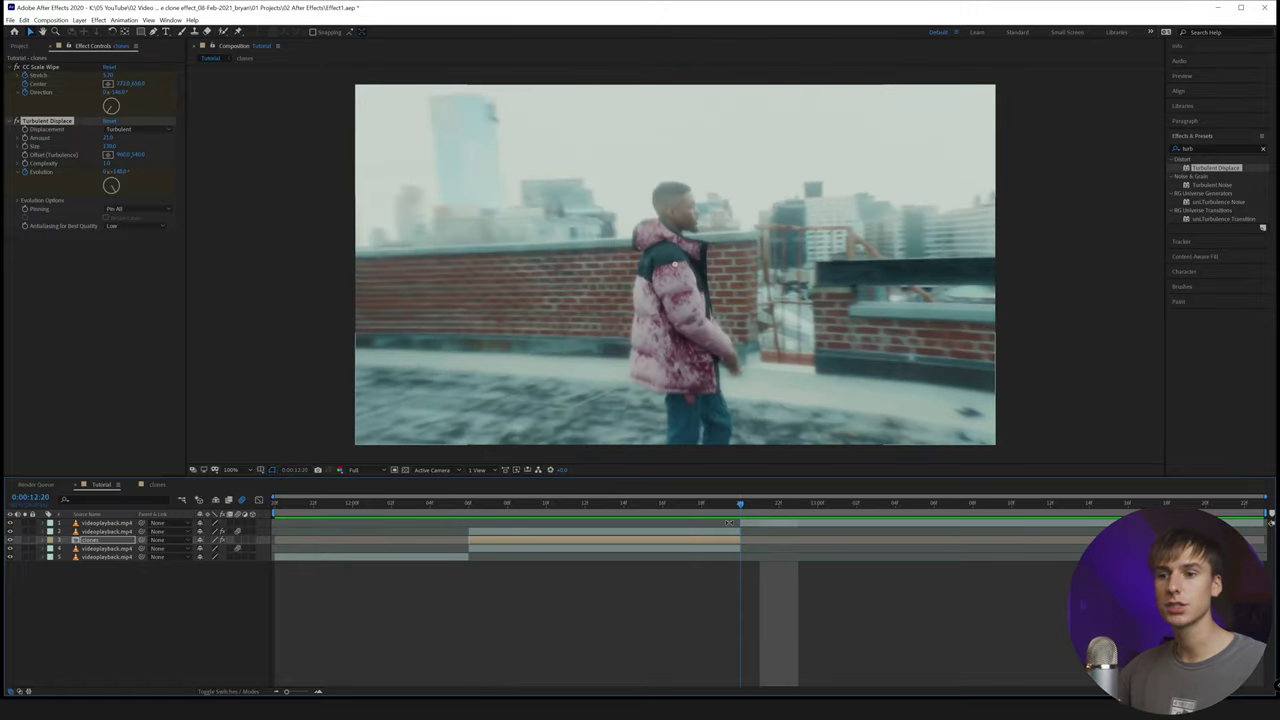
{"action": "left_click", "coordinate": [660, 507]}
{"action": "left_click_drag", "start_coordinate": [660, 507], "coordinate": [701, 507]}
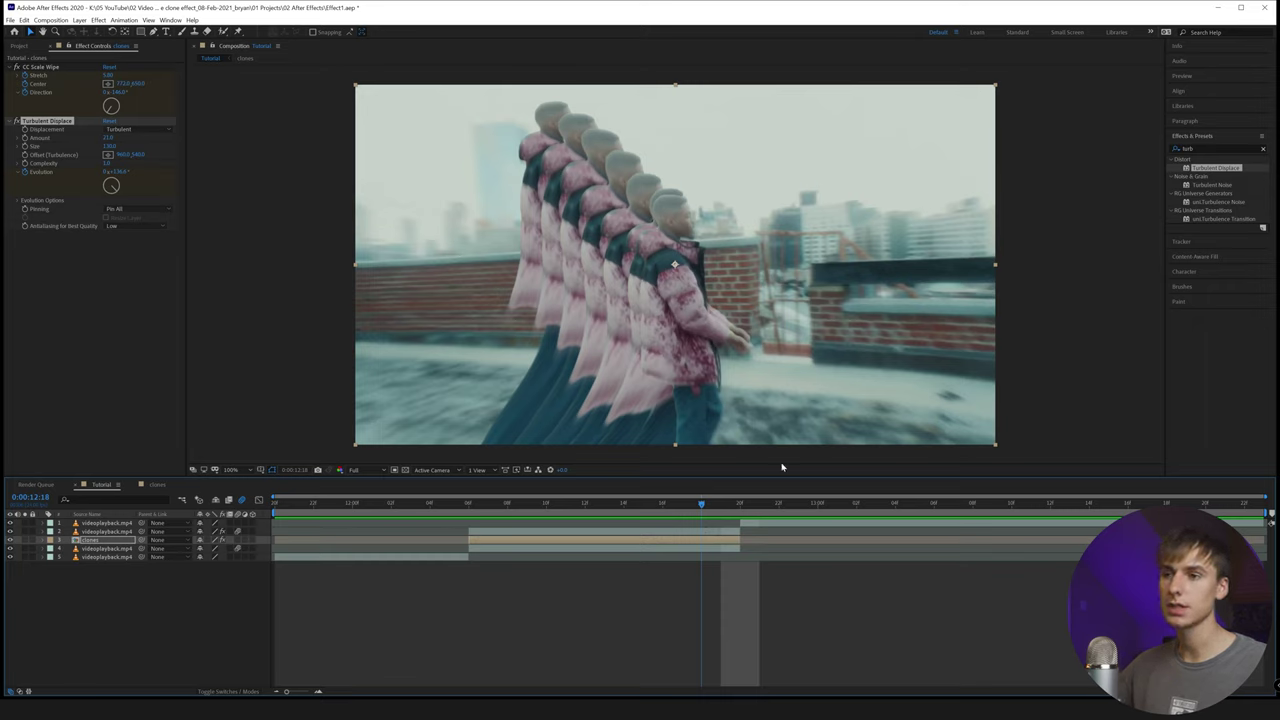
{"action": "left_click", "coordinate": [525, 594]}
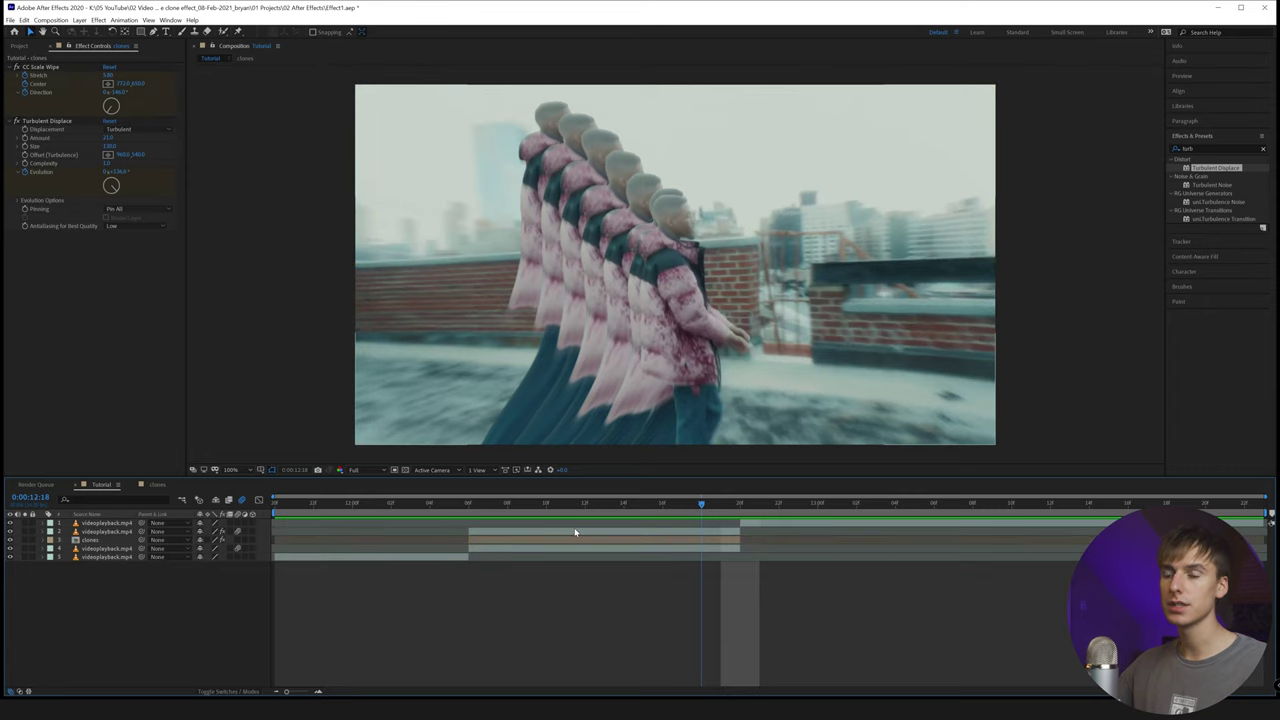
{"action": "left_click_drag", "start_coordinate": [701, 503], "coordinate": [487, 525]}
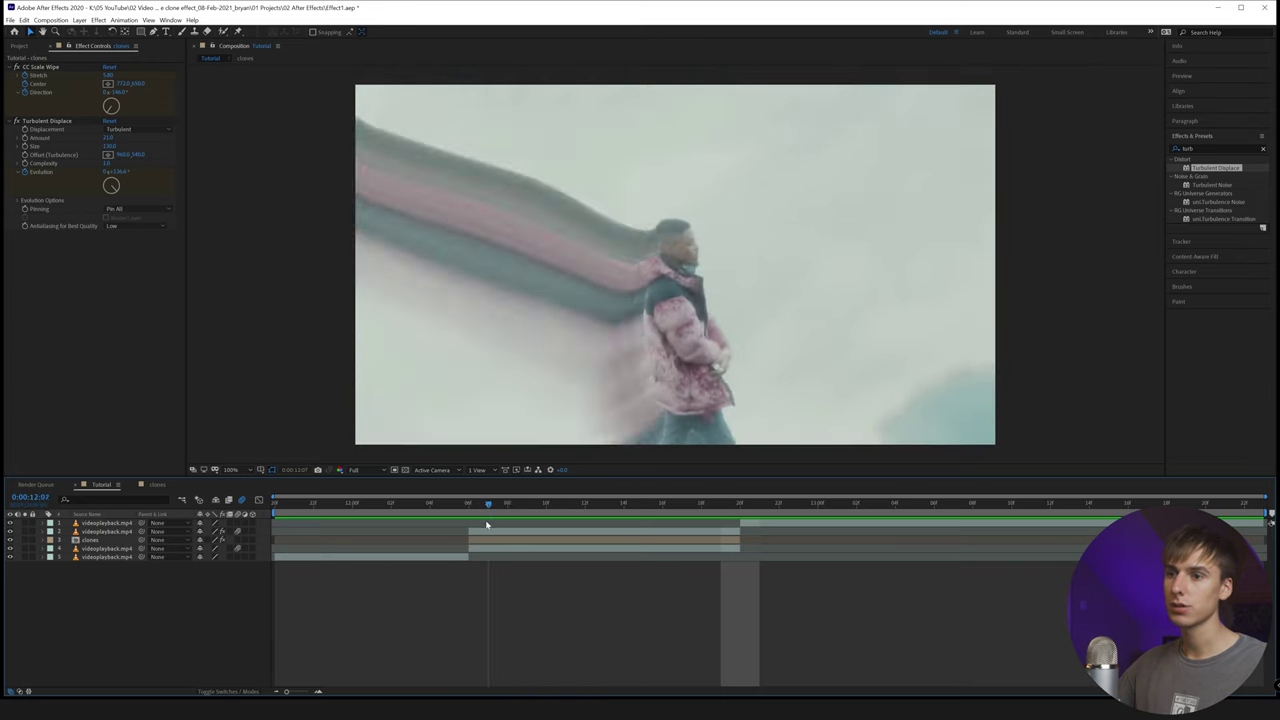
{"action": "key", "text": "space"}
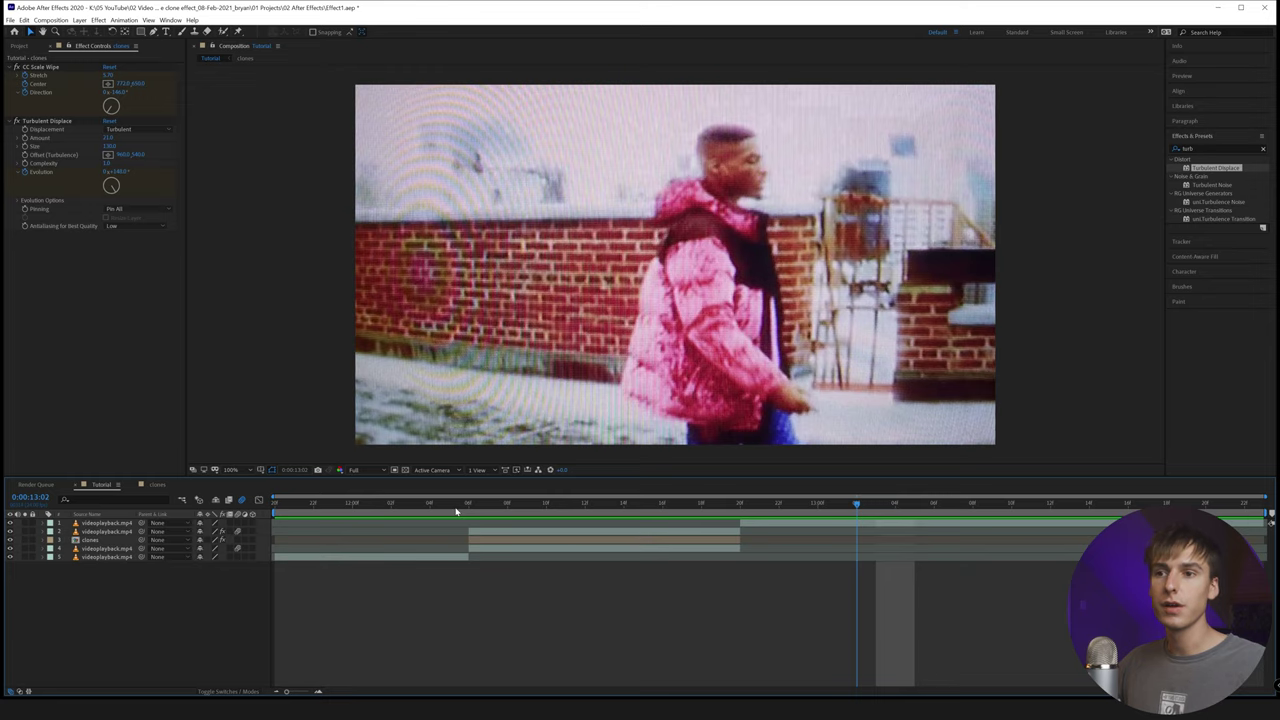
{"action": "left_click_drag", "start_coordinate": [470, 506], "coordinate": [720, 505]}
{"action": "key", "text": "space"}
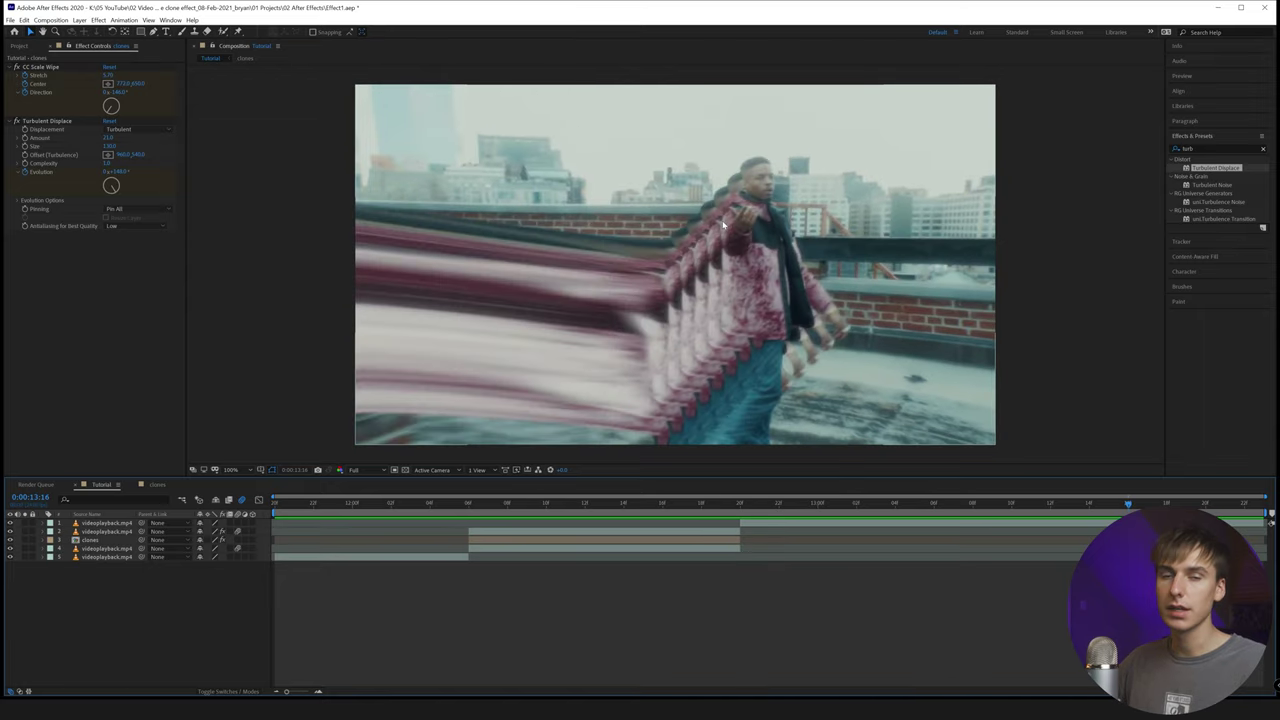
{"action": "left_click_drag", "start_coordinate": [1129, 504], "coordinate": [471, 503]}
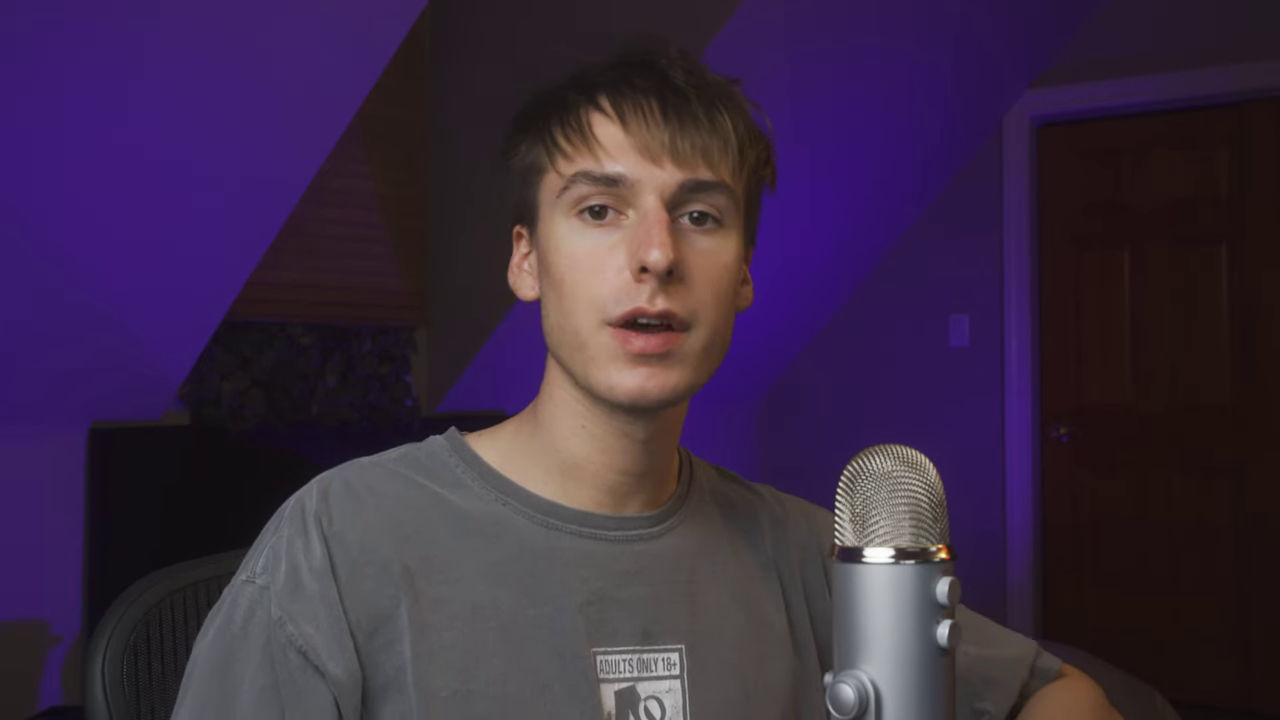